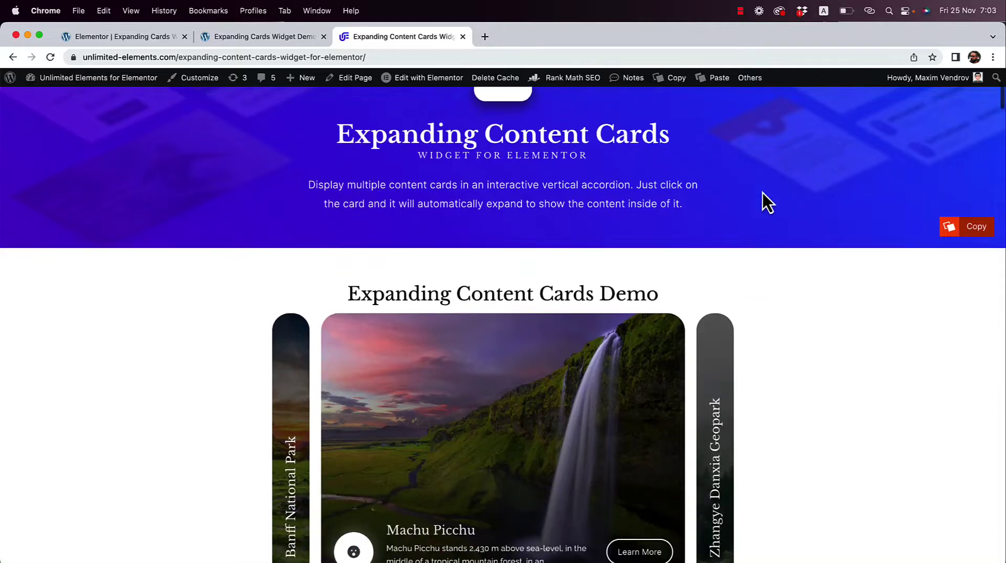
Try expanding cards in the main Expanding Content Cards demo and in the Connect Remote Control Widgets demo, including its Co-Founder control
{"action": "left_click", "coordinate": [723, 205]}
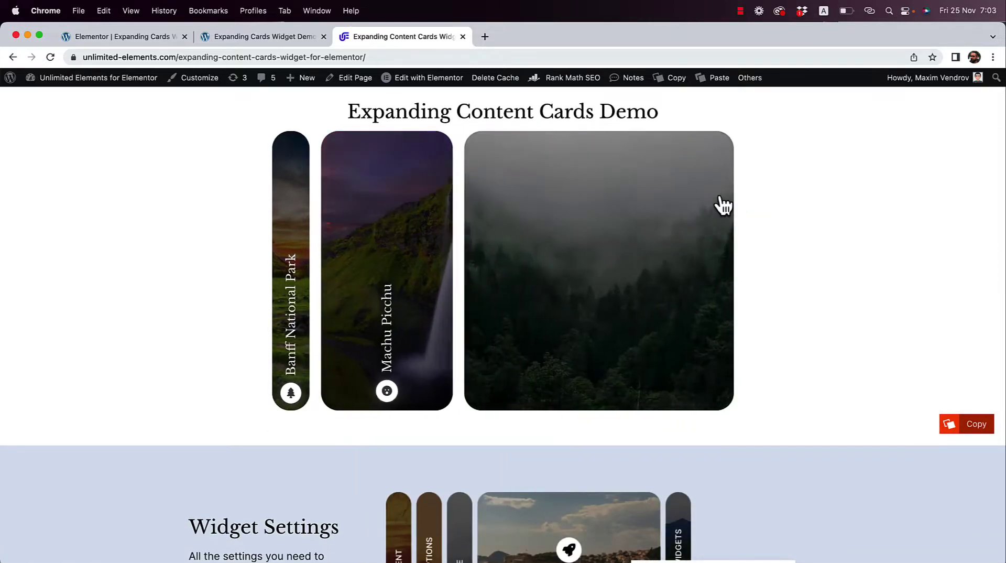
{"action": "left_click", "coordinate": [330, 236]}
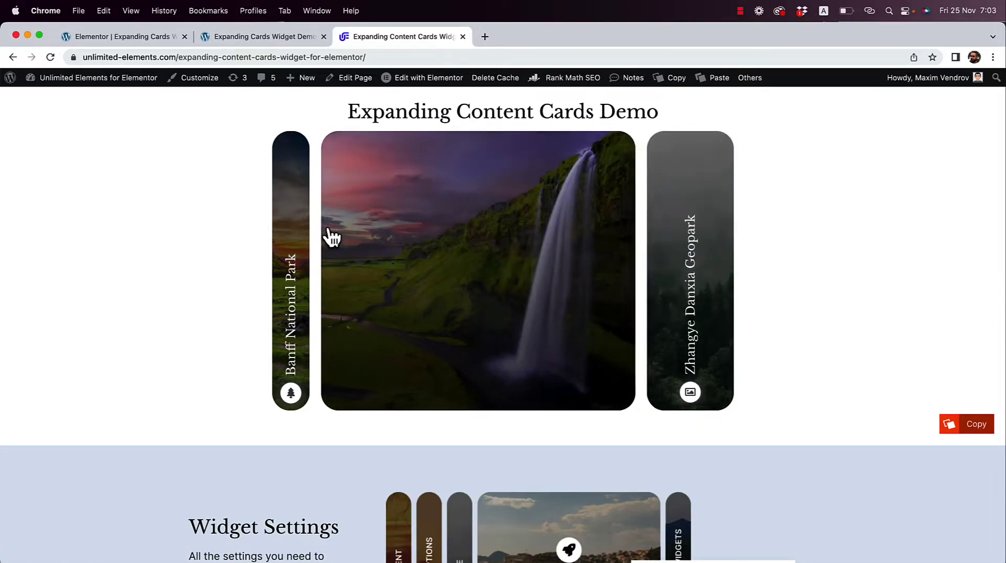
{"action": "scroll", "coordinate": [459, 265], "scroll_direction": "down", "scroll_amount": 8}
{"action": "scroll", "coordinate": [460, 265], "scroll_direction": "down", "scroll_amount": 5}
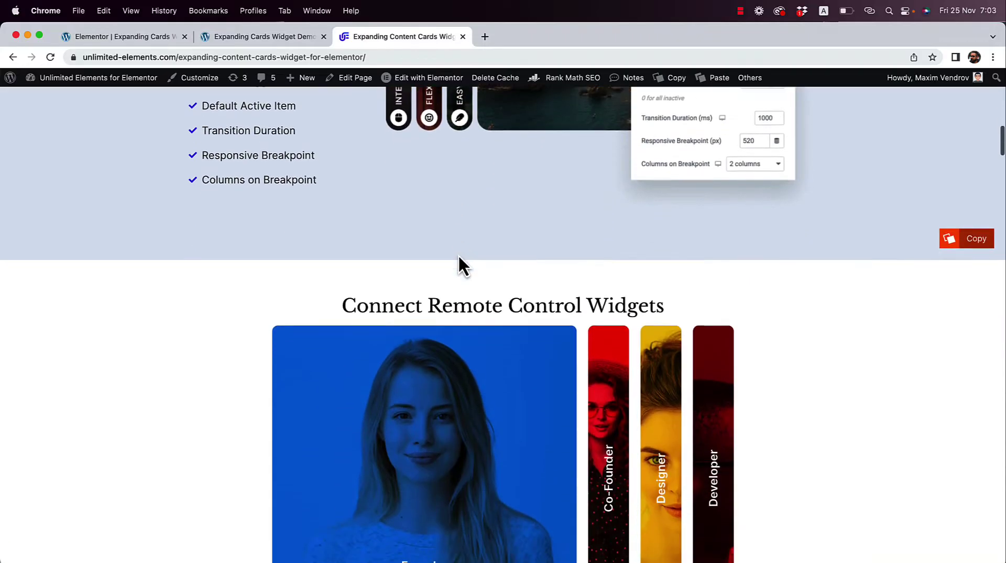
{"action": "left_click", "coordinate": [608, 326]}
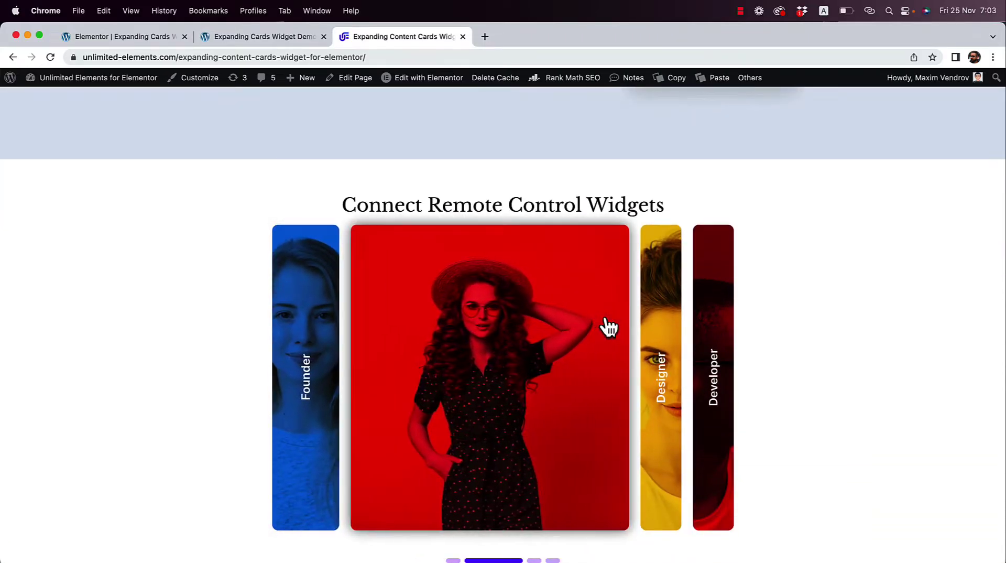
{"action": "left_click", "coordinate": [650, 327]}
{"action": "scroll", "coordinate": [654, 327], "scroll_direction": "down", "scroll_amount": 2}
{"action": "scroll", "coordinate": [650, 335], "scroll_direction": "down", "scroll_amount": 1}
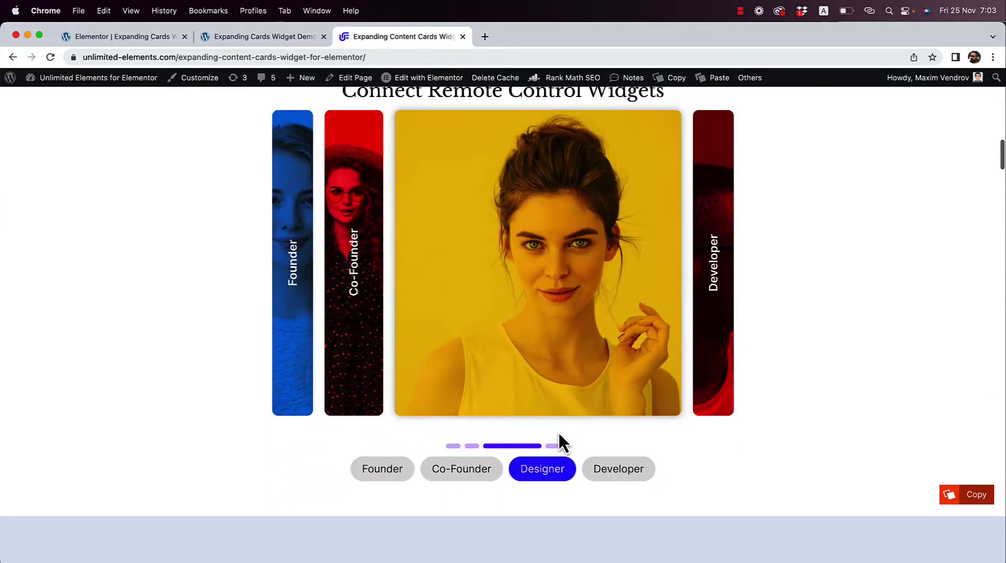
{"action": "left_click", "coordinate": [481, 472]}
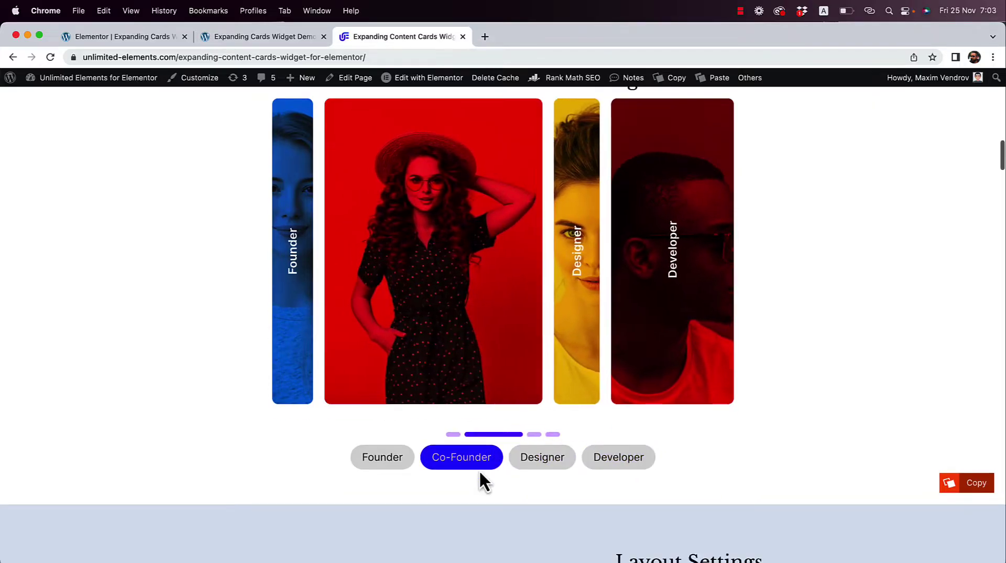
Try the arrow controls of the Sync Widgets Together demo and expand the last two cards of the Default Active Item demo
{"action": "scroll", "coordinate": [480, 475], "scroll_direction": "down", "scroll_amount": 12}
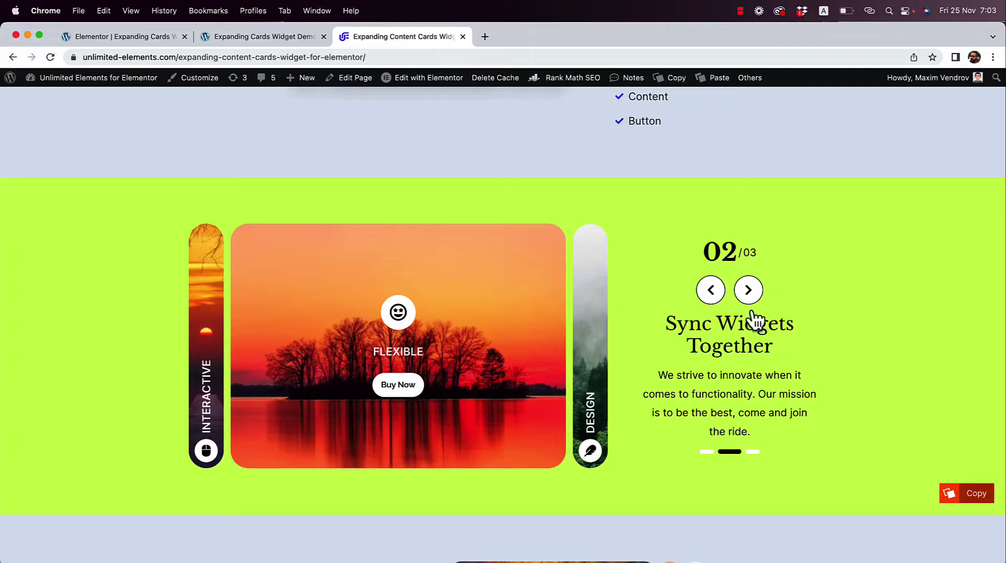
{"action": "left_click", "coordinate": [751, 299]}
{"action": "left_click", "coordinate": [751, 299]}
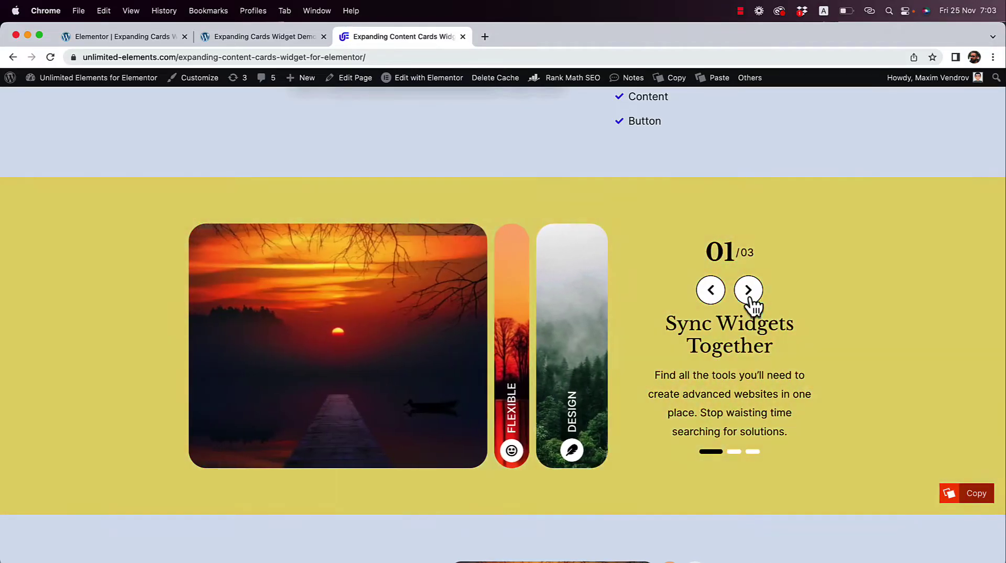
{"action": "scroll", "coordinate": [750, 299], "scroll_direction": "down", "scroll_amount": 15}
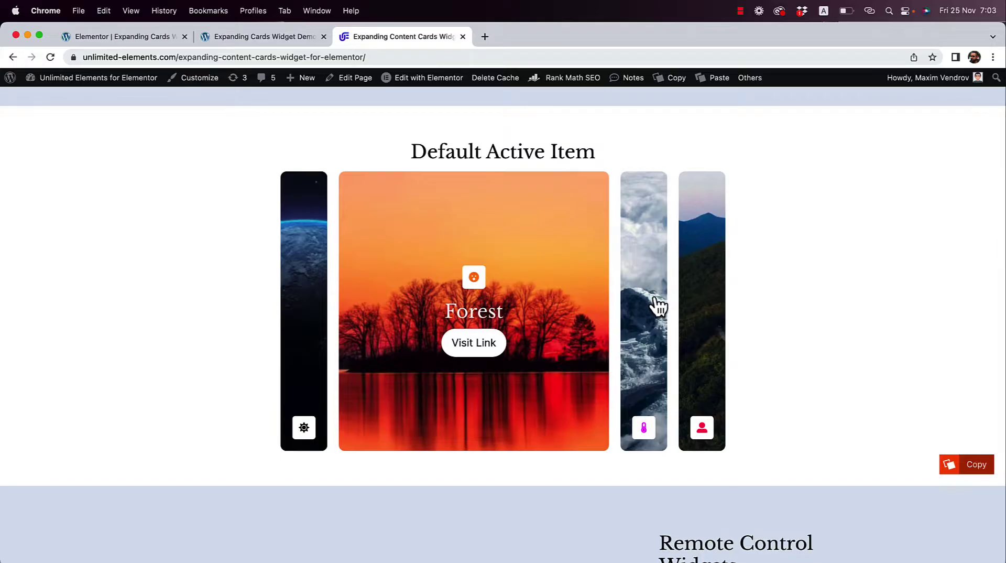
{"action": "left_click", "coordinate": [658, 306]}
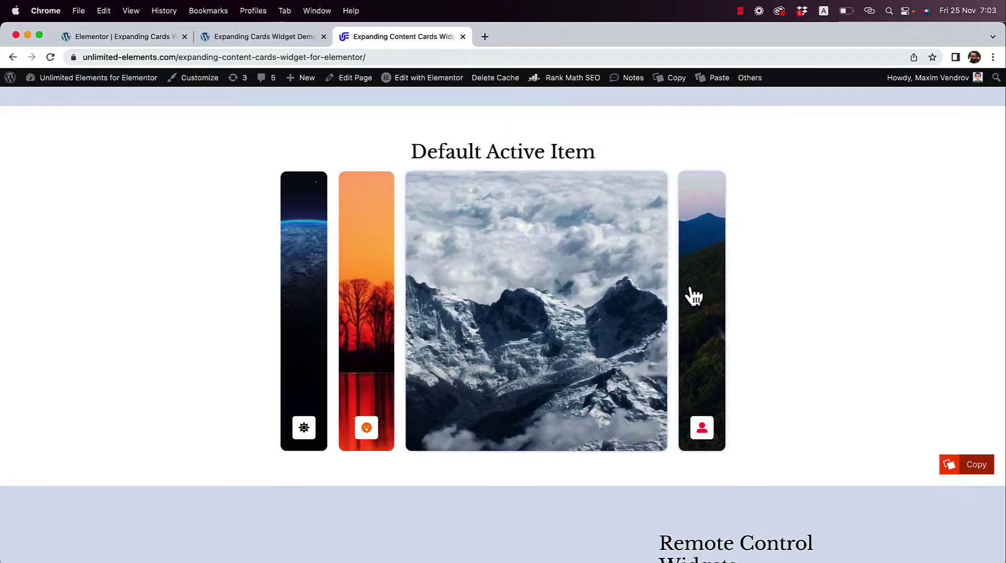
{"action": "left_click", "coordinate": [699, 292]}
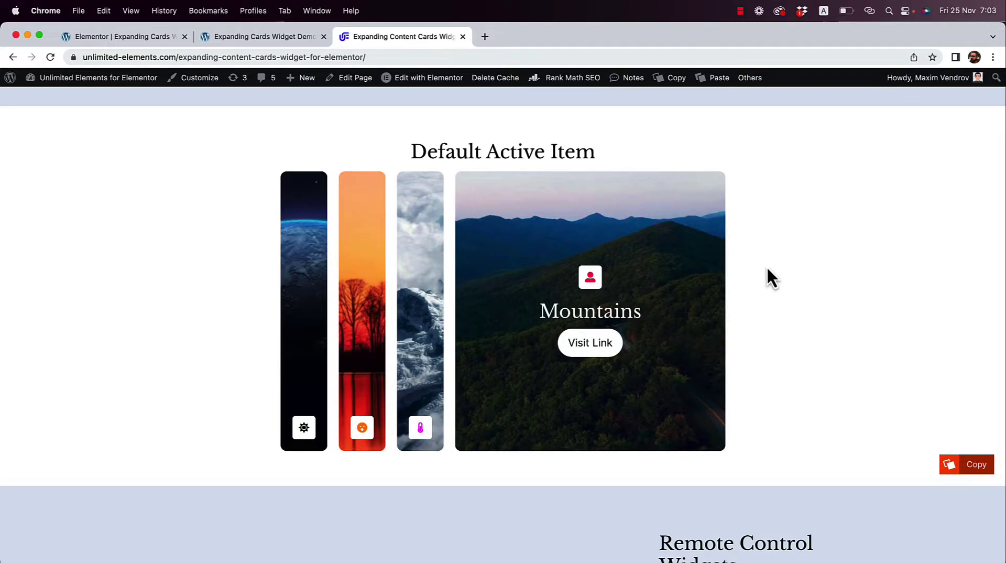
Expand the Pomegranate, Melon and Blackberry cards in the Load Elementor Templates as Content demo to examine their embedded templates
{"action": "scroll", "coordinate": [765, 268], "scroll_direction": "down", "scroll_amount": 12}
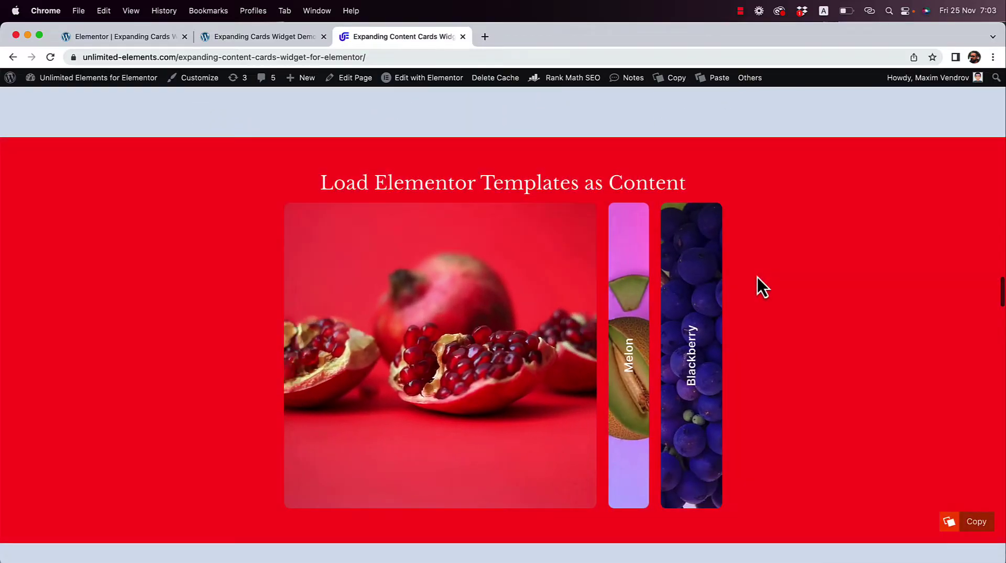
{"action": "left_click", "coordinate": [714, 305]}
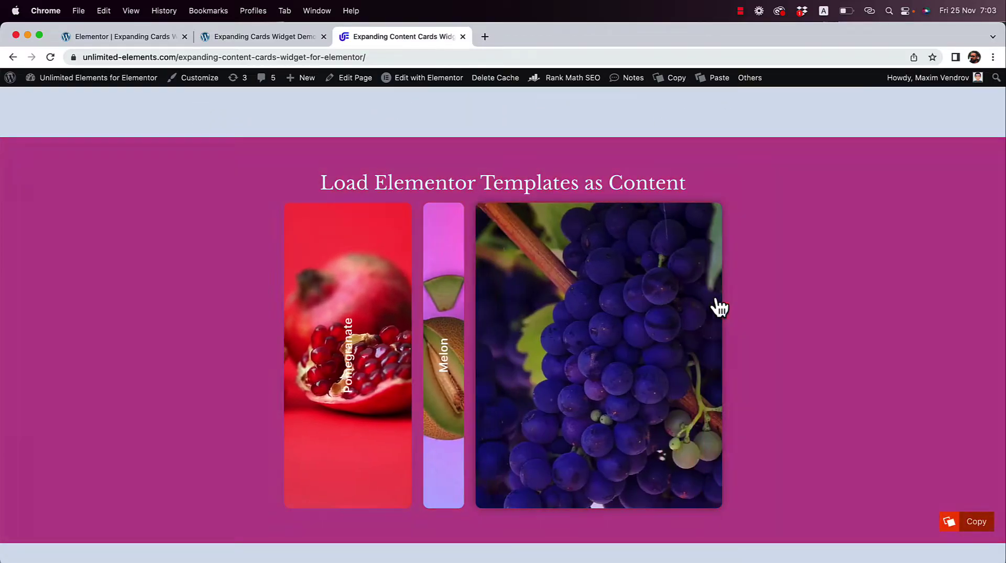
{"action": "left_click", "coordinate": [372, 352]}
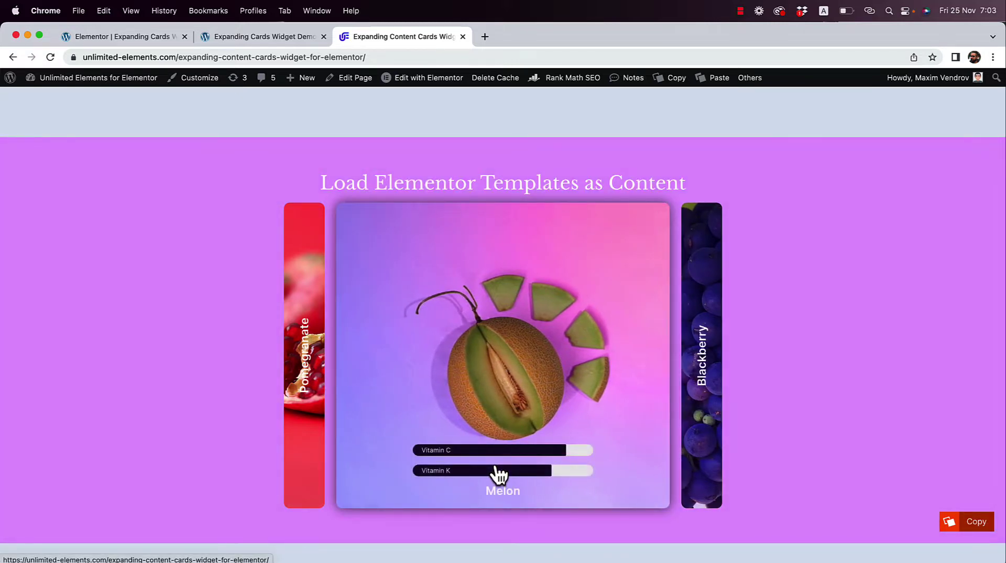
{"action": "left_click", "coordinate": [705, 346]}
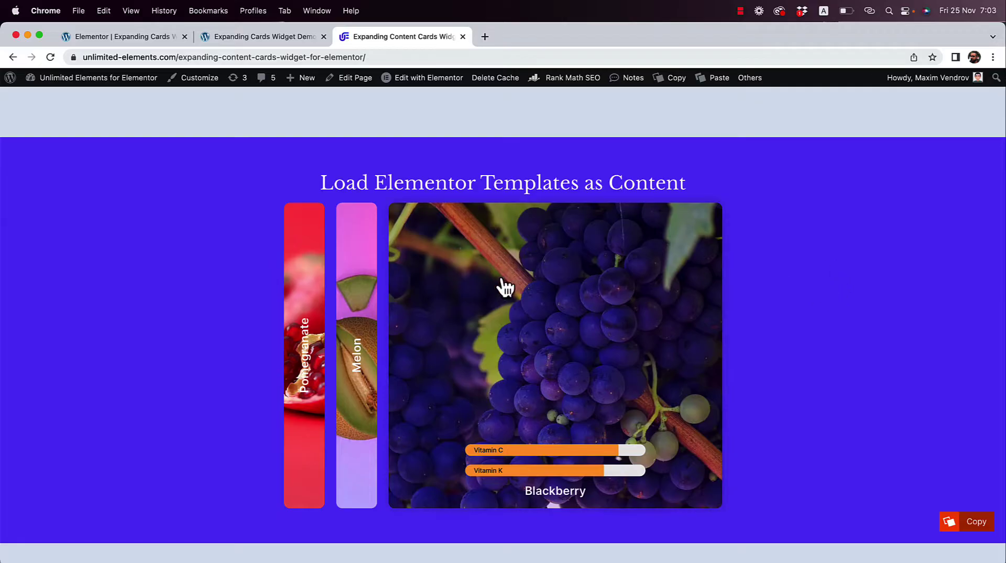
{"action": "left_click", "coordinate": [373, 298]}
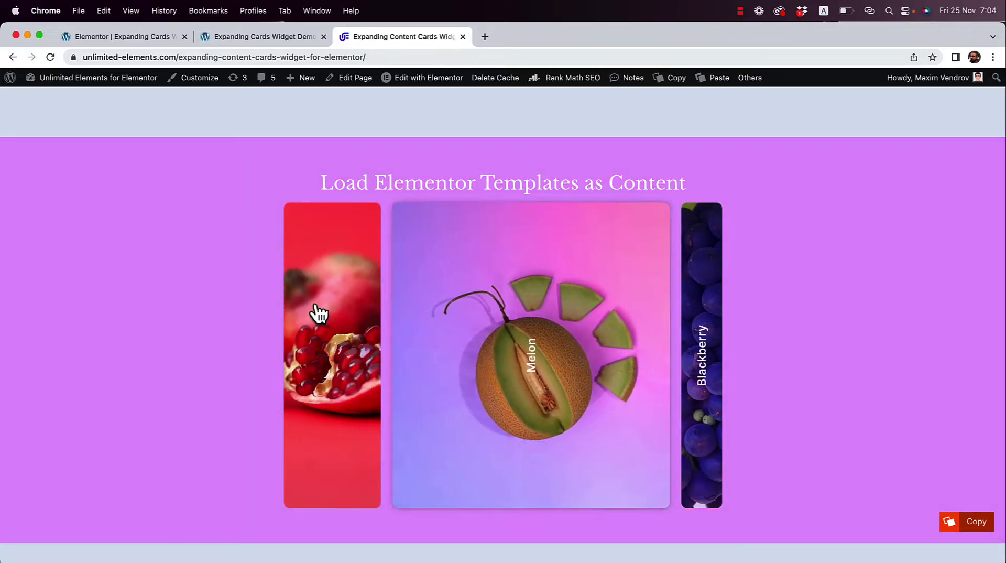
{"action": "left_click", "coordinate": [318, 314]}
{"action": "left_click", "coordinate": [646, 380]}
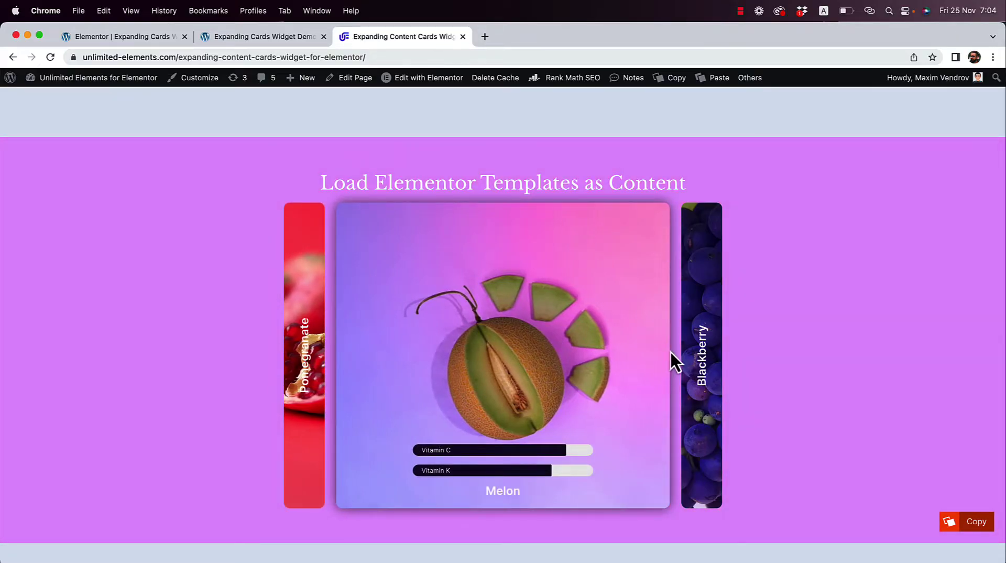
Expand the World and Colorful cards in the All Items Collapsed on Default demo
{"action": "scroll", "coordinate": [670, 357], "scroll_direction": "down", "scroll_amount": 10}
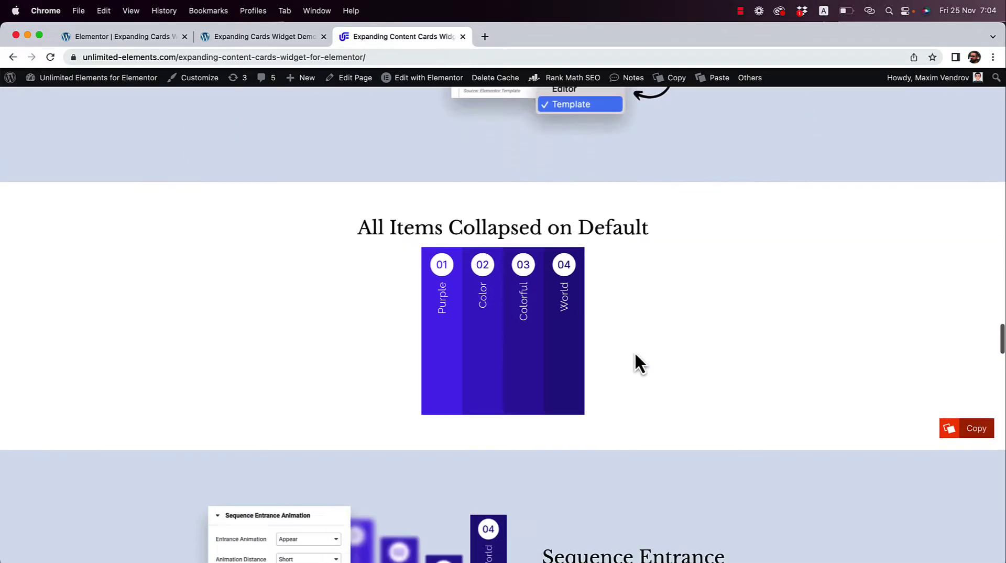
{"action": "left_click", "coordinate": [565, 316]}
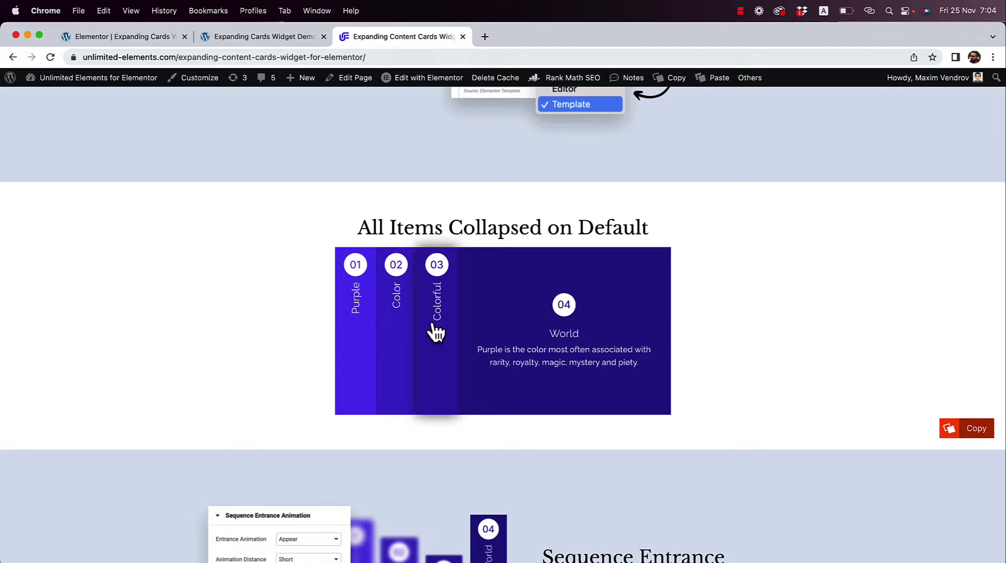
{"action": "left_click", "coordinate": [439, 310]}
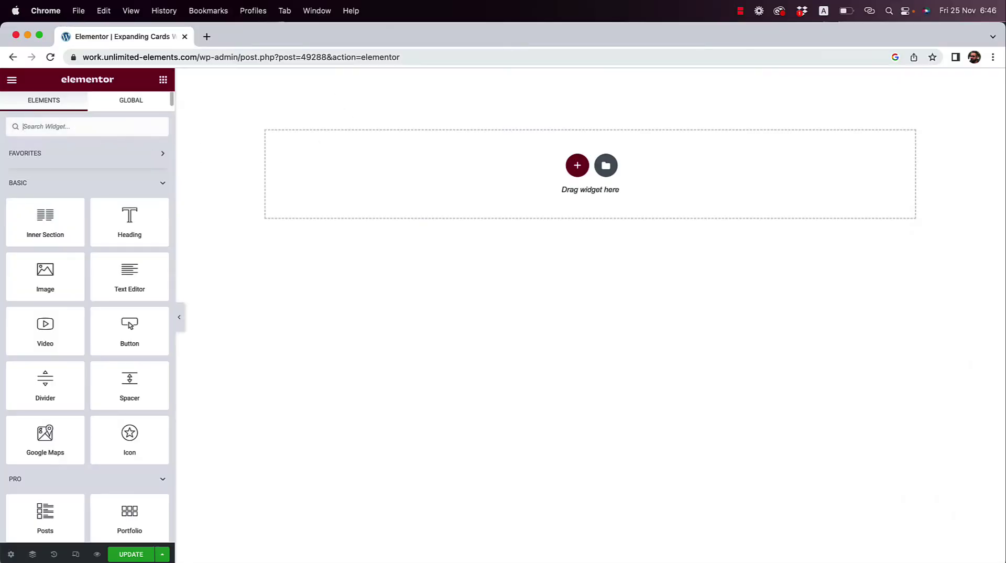
Find the Expanding Content Cards widget by searching "expan", add it to the empty page and preview its second and third cards
{"action": "type", "text": "exoa"}
{"action": "type", "text": "pan"}
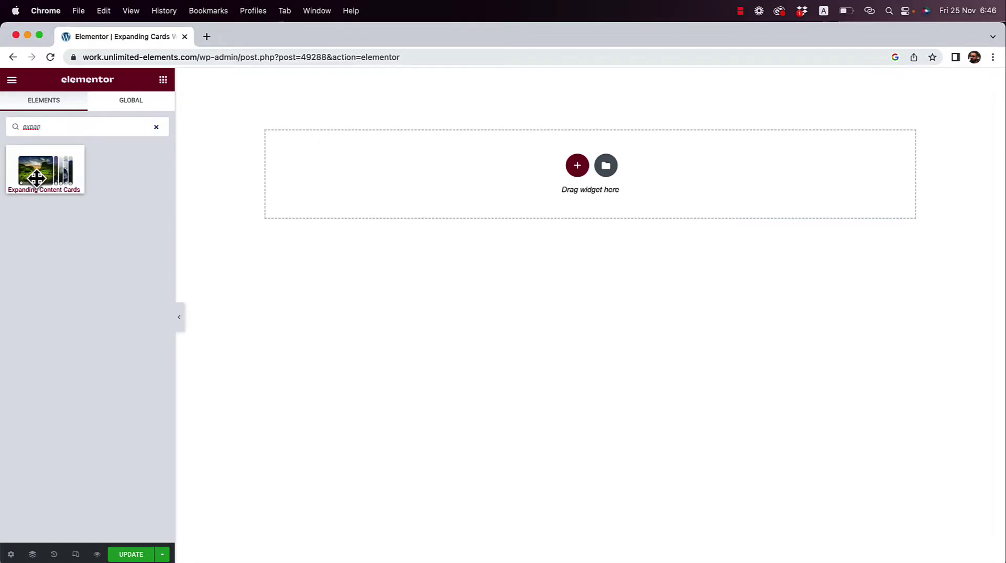
{"action": "left_click_drag", "start_coordinate": [40, 176], "coordinate": [486, 150]}
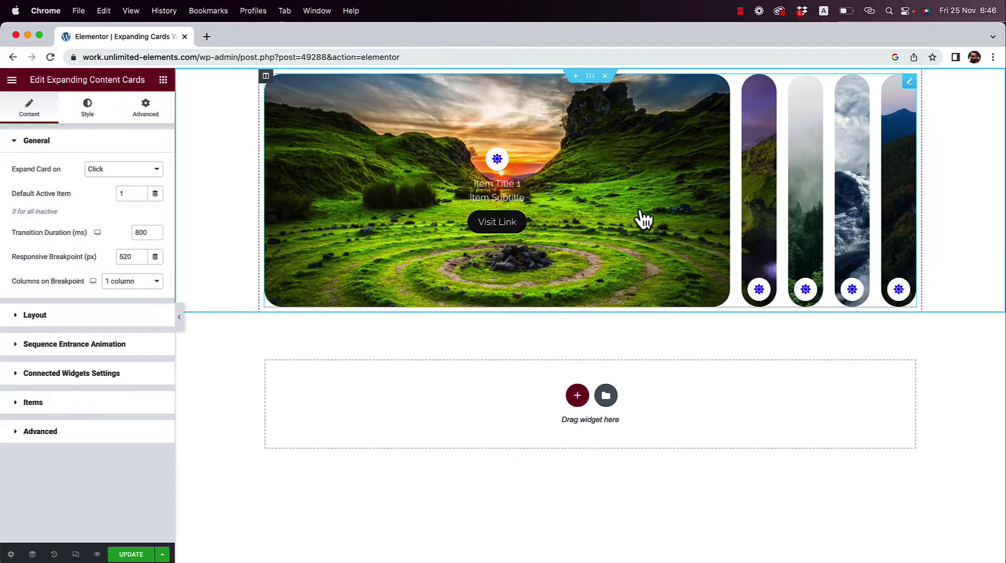
{"action": "left_click", "coordinate": [758, 170]}
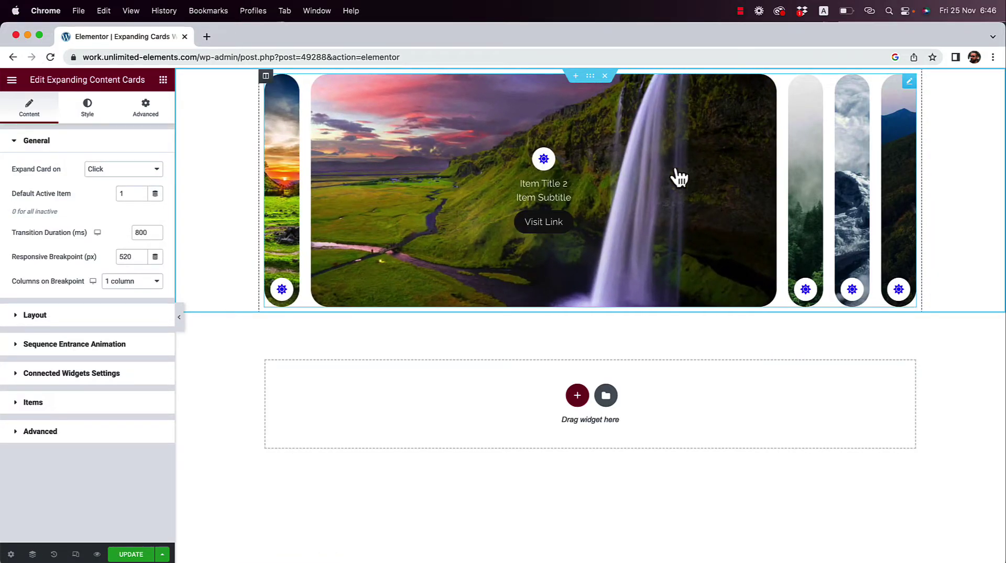
{"action": "left_click", "coordinate": [804, 208]}
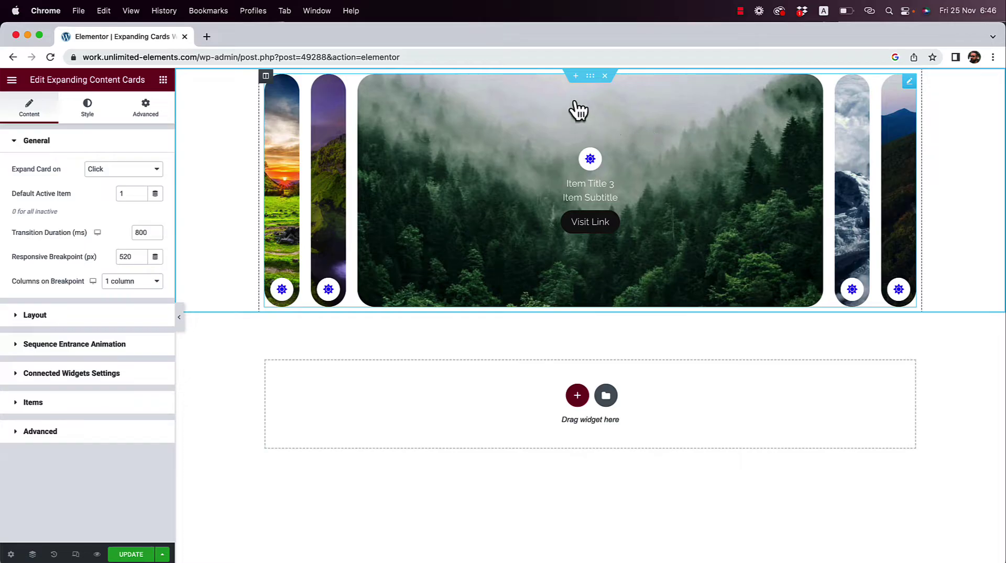
Set the height of the section containing the cards to Fit To Screen
{"action": "left_click", "coordinate": [589, 78]}
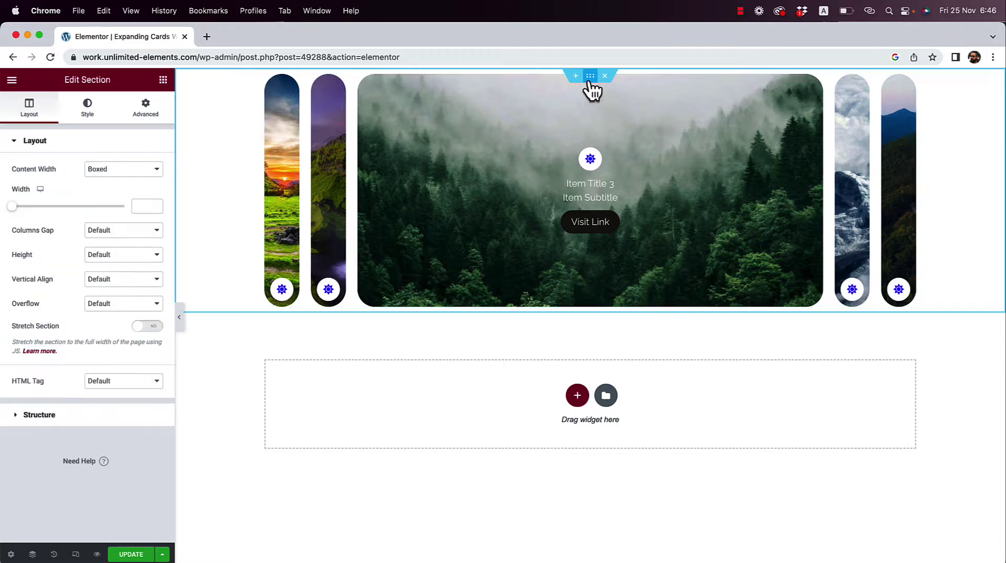
{"action": "left_click", "coordinate": [102, 255]}
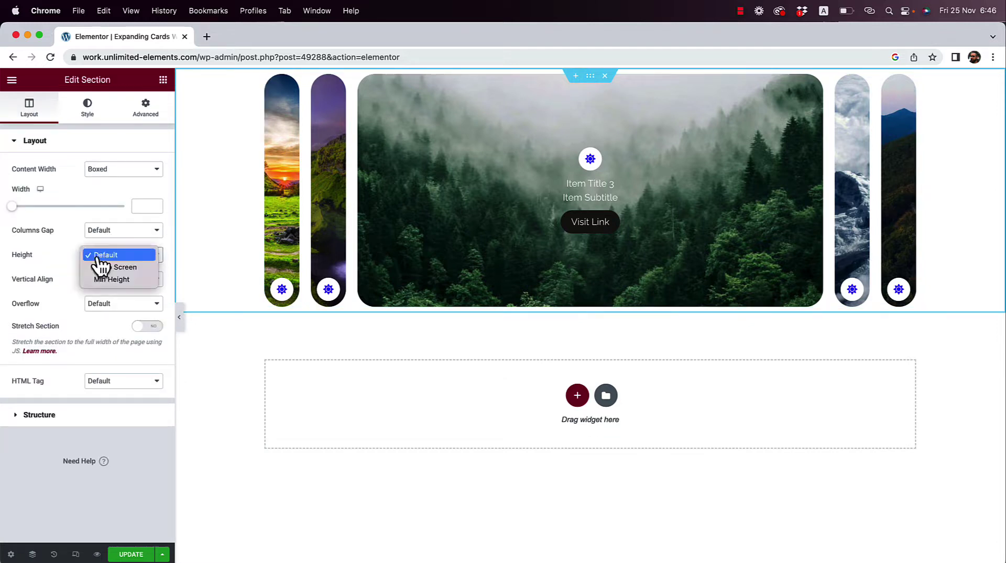
{"action": "left_click", "coordinate": [110, 268]}
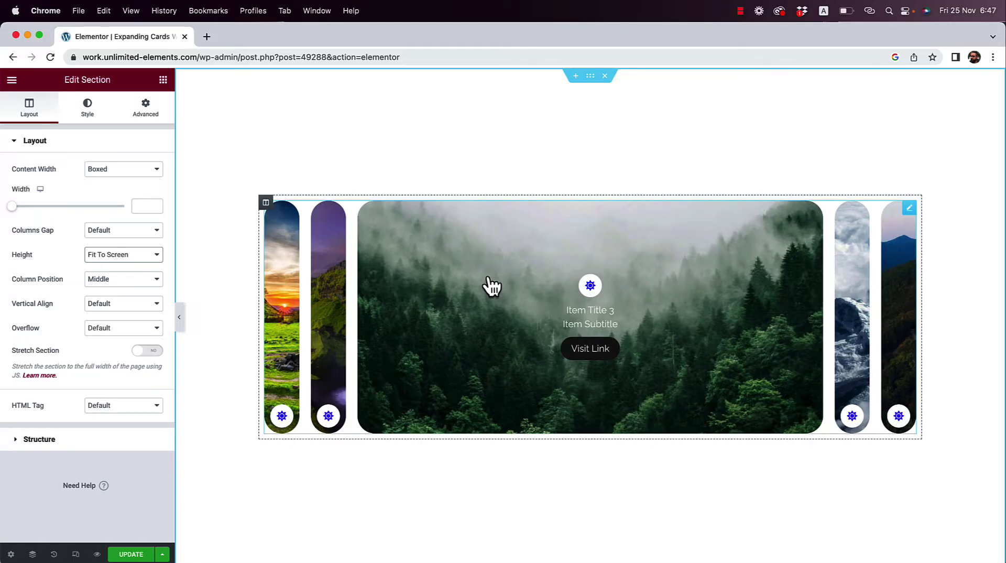
Delete Item Title 5 from the Expanding Content Cards widget's items
{"action": "left_click", "coordinate": [460, 269]}
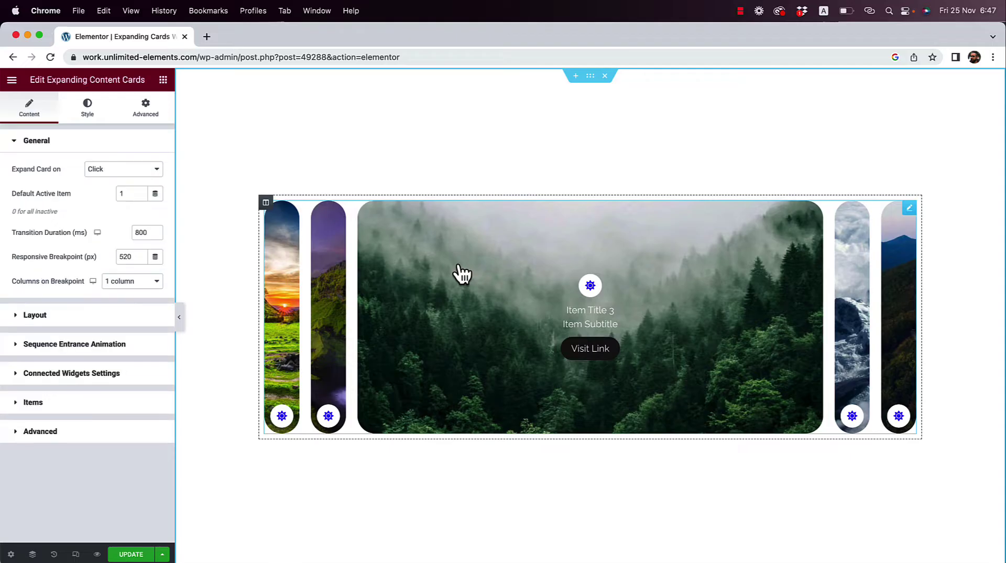
{"action": "left_click", "coordinate": [33, 402]}
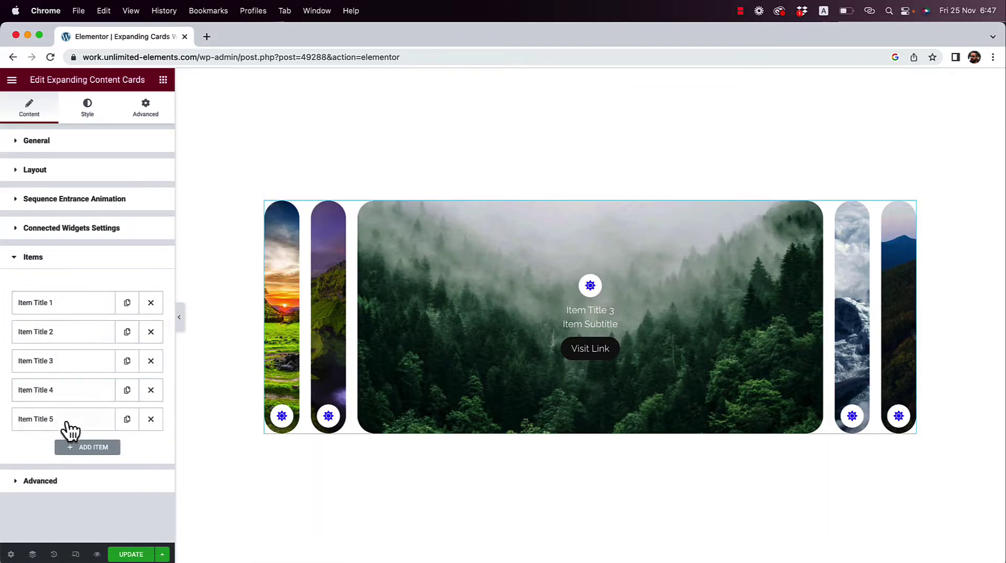
{"action": "left_click", "coordinate": [151, 419]}
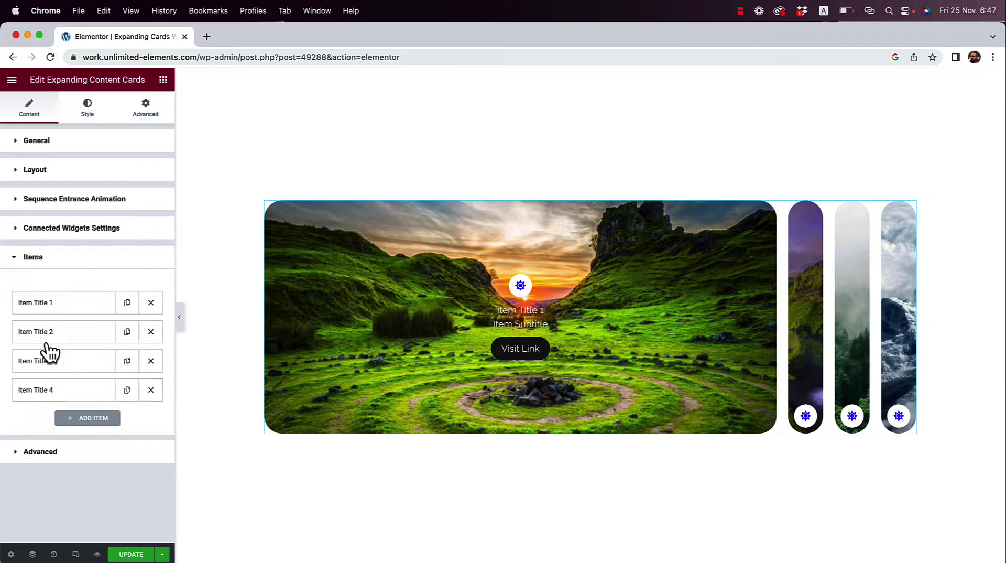
Upload grapefruit.jpg, pineapples.jpg and rasberries.jpg from Downloads while choosing a background image for Item Title 1
{"action": "left_click_drag", "start_coordinate": [41, 340], "coordinate": [79, 344]}
{"action": "left_click", "coordinate": [58, 307]}
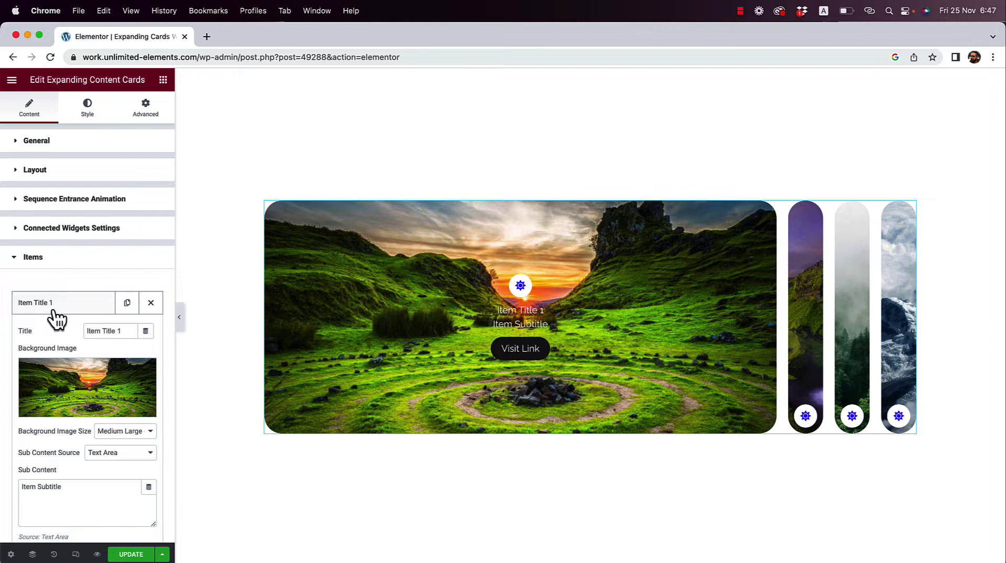
{"action": "left_click", "coordinate": [105, 401]}
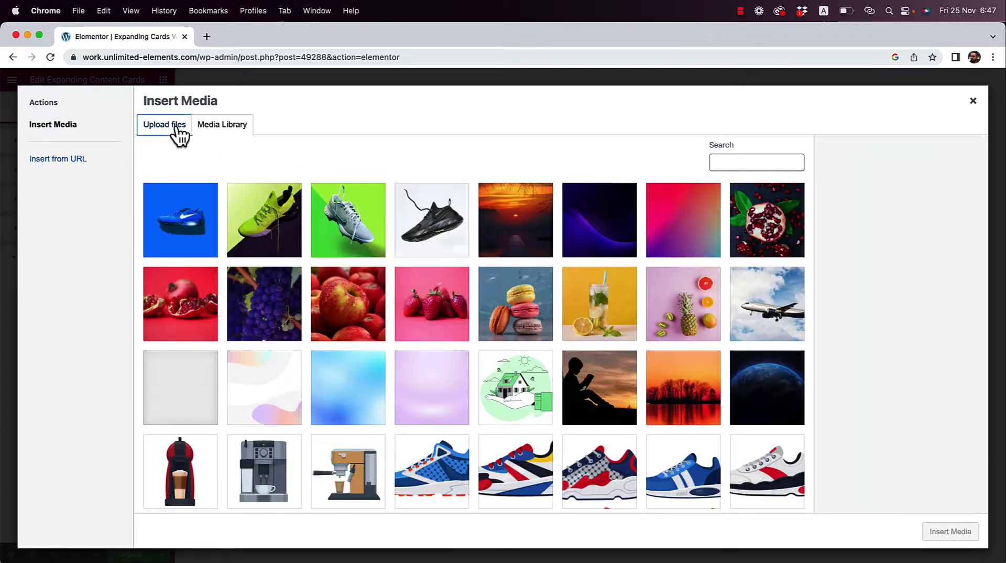
{"action": "left_click", "coordinate": [170, 129]}
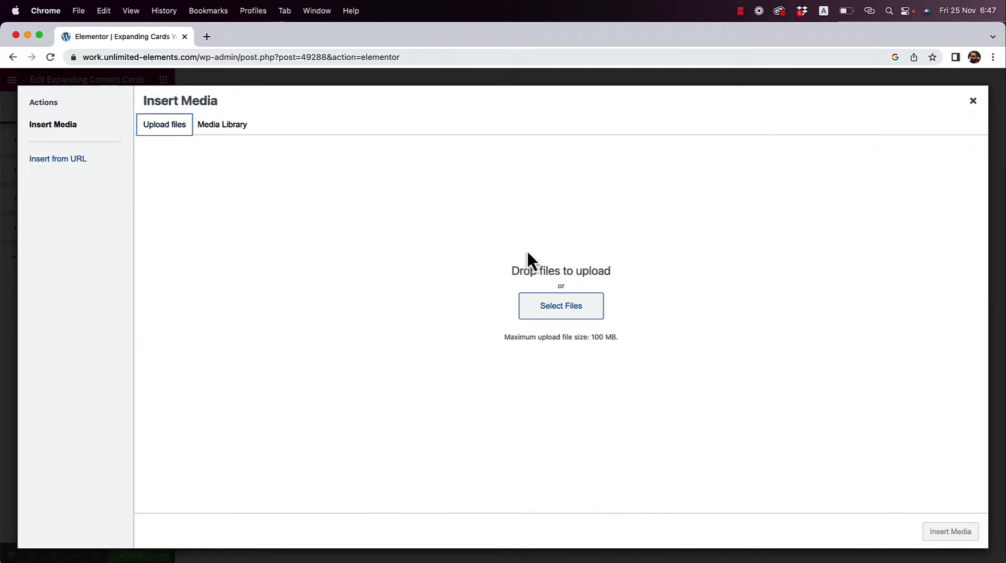
{"action": "left_click", "coordinate": [546, 305]}
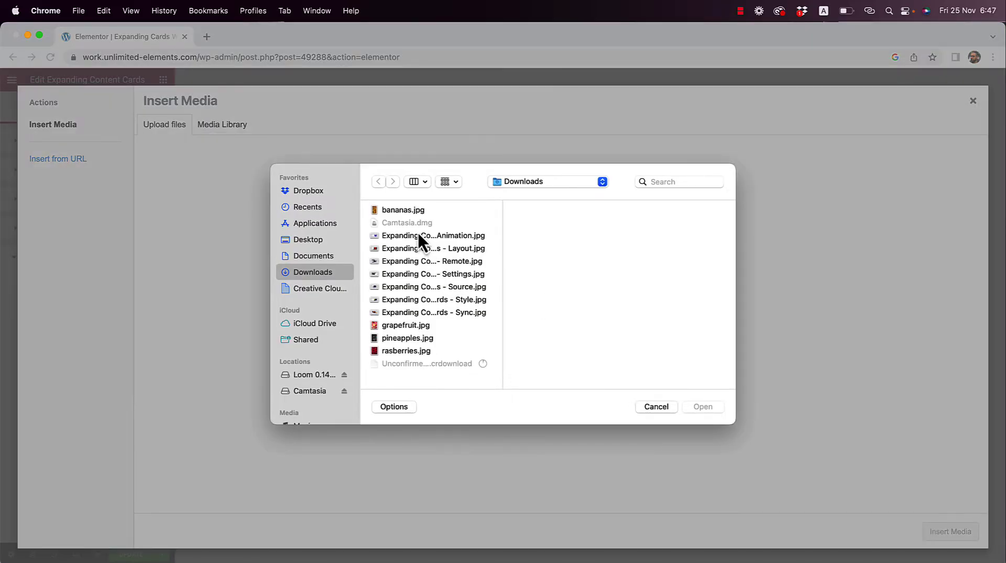
{"action": "left_click", "coordinate": [414, 325]}
{"action": "left_click", "coordinate": [410, 349], "text": "shift"}
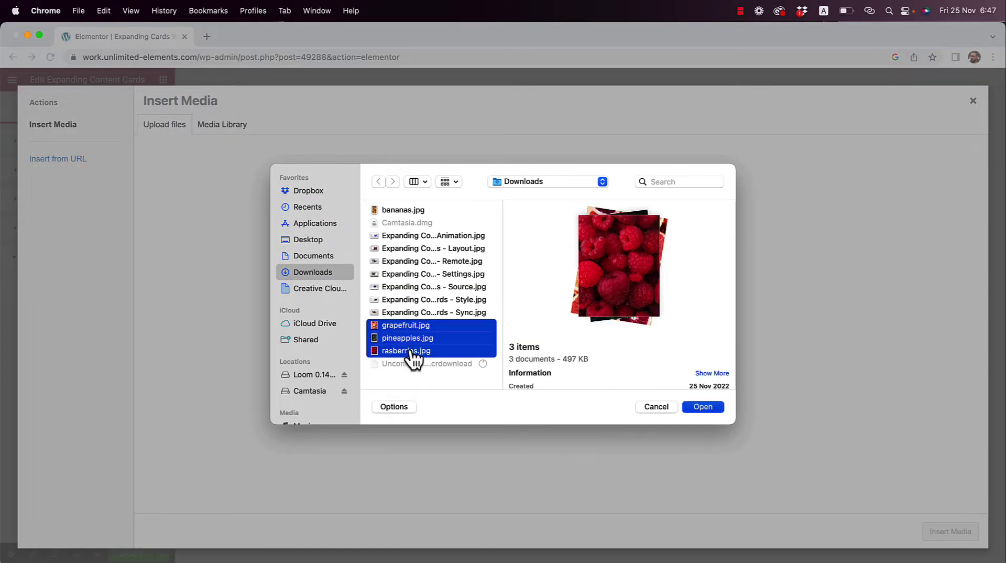
{"action": "key", "text": "Return"}
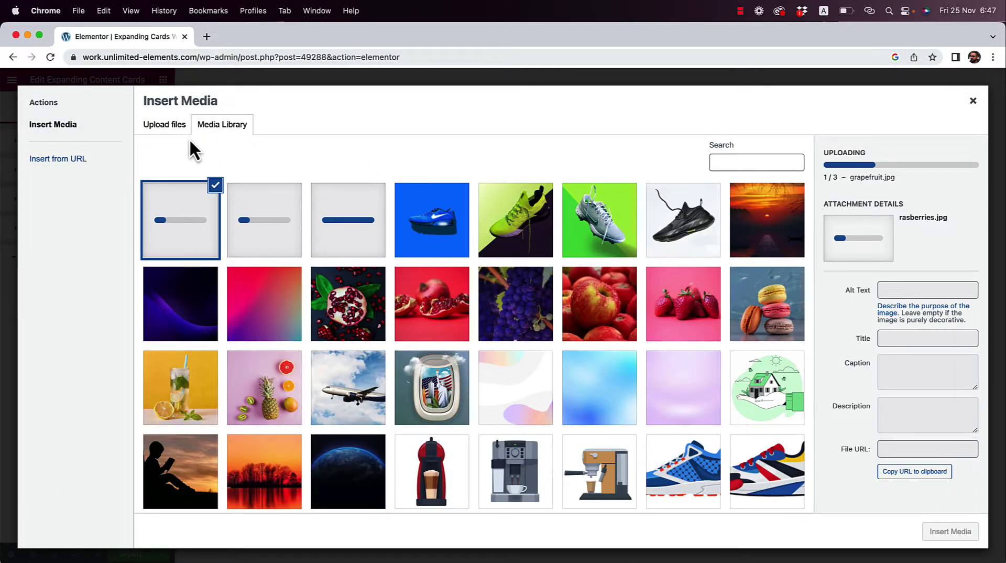
Upload bananas.jpg from Downloads to the media library as well
{"action": "left_click", "coordinate": [175, 133]}
{"action": "left_click", "coordinate": [567, 303]}
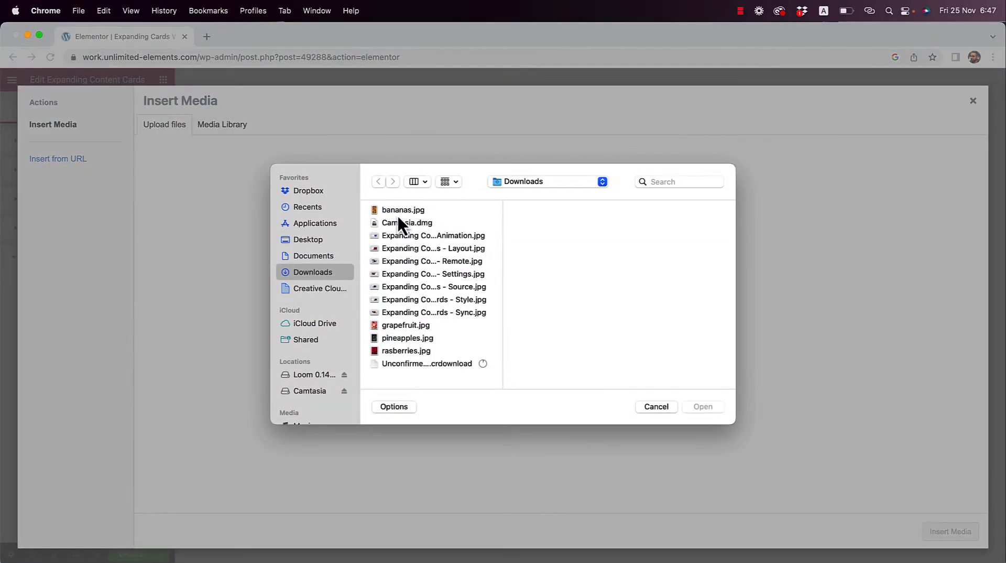
{"action": "double_click", "coordinate": [397, 211]}
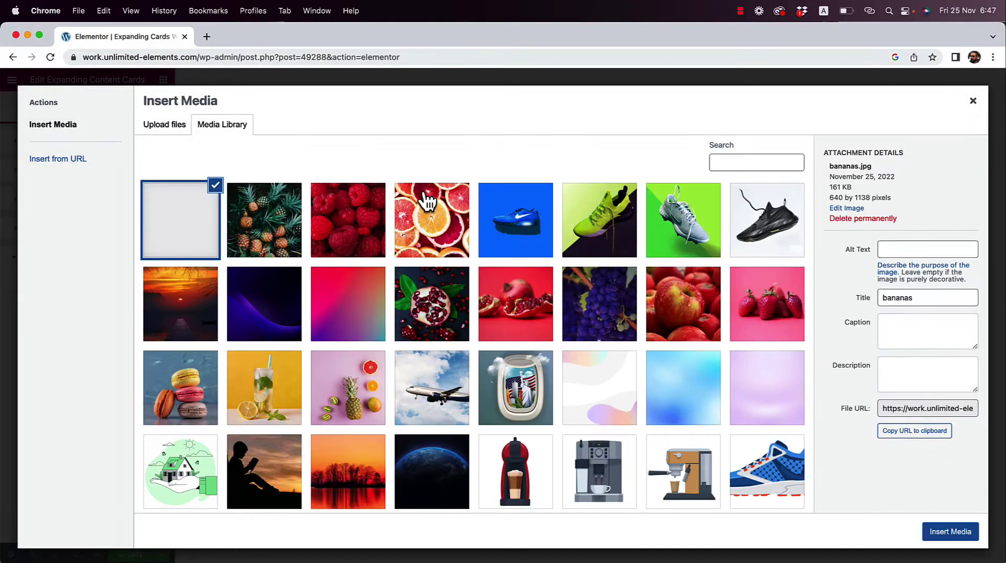
Use the grapefruit image as the first item's background and title the item "Grapefruit"
{"action": "left_click", "coordinate": [425, 215]}
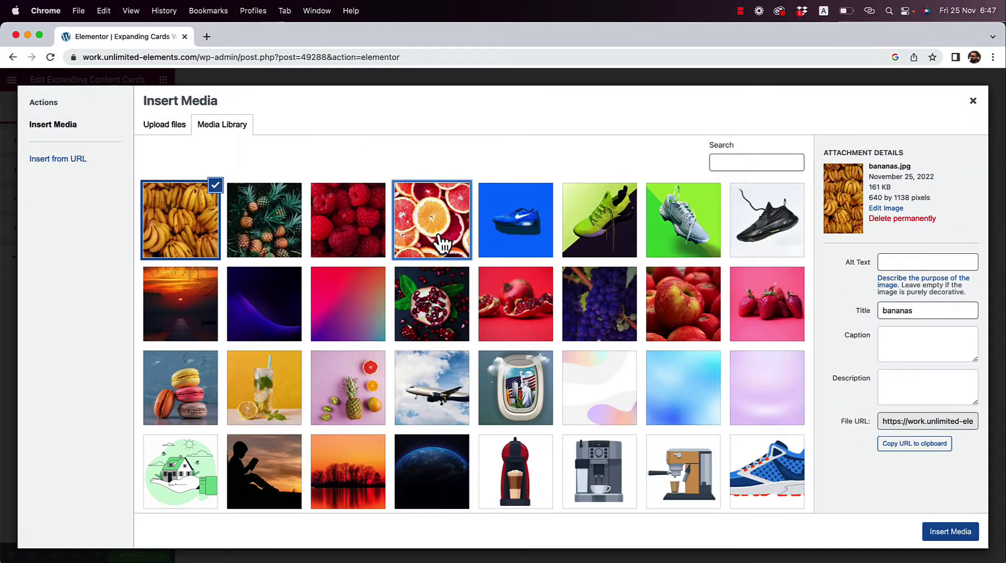
{"action": "left_click", "coordinate": [950, 531]}
{"action": "triple_click", "coordinate": [109, 331]}
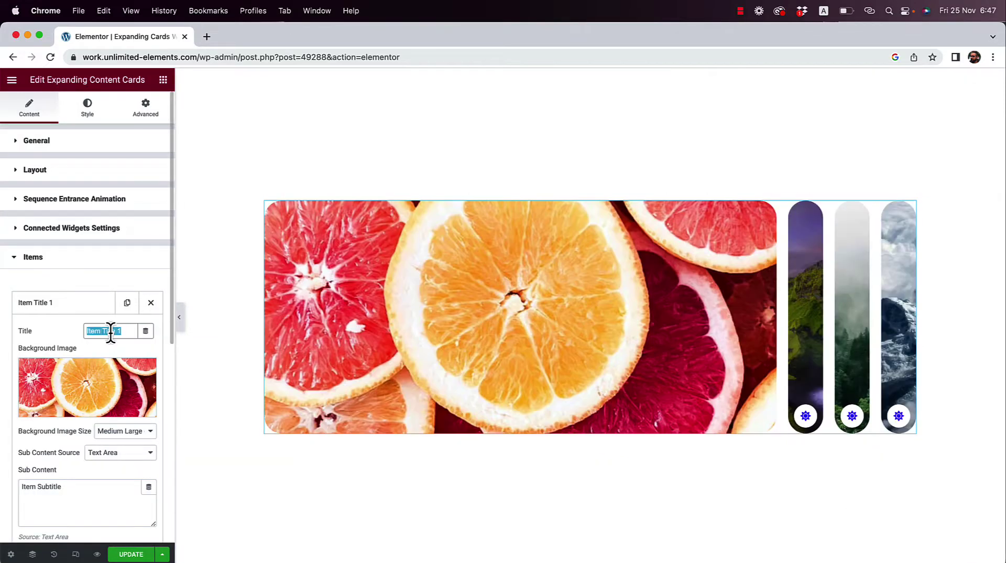
{"action": "type", "text": "Grap"}
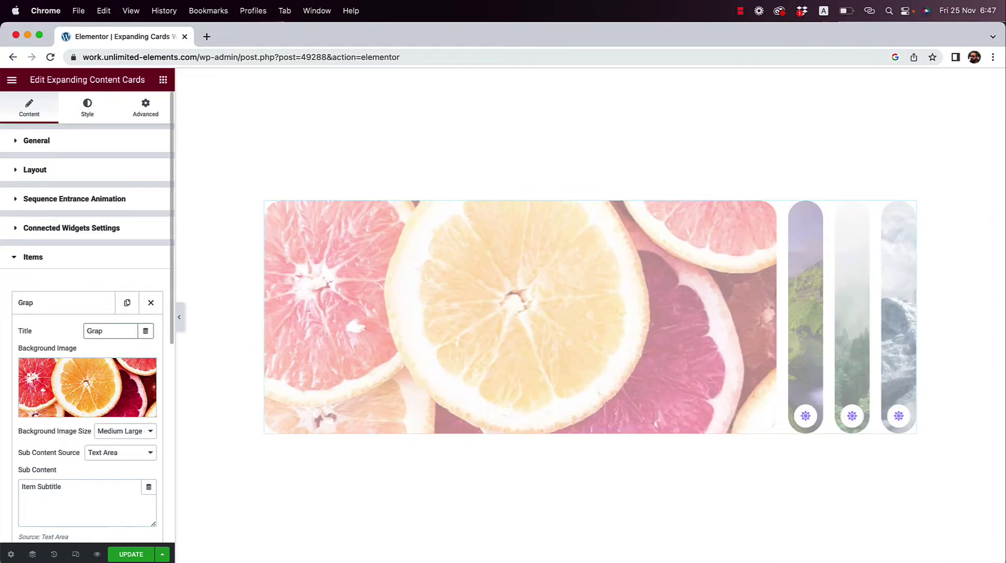
{"action": "type", "text": "efruit"}
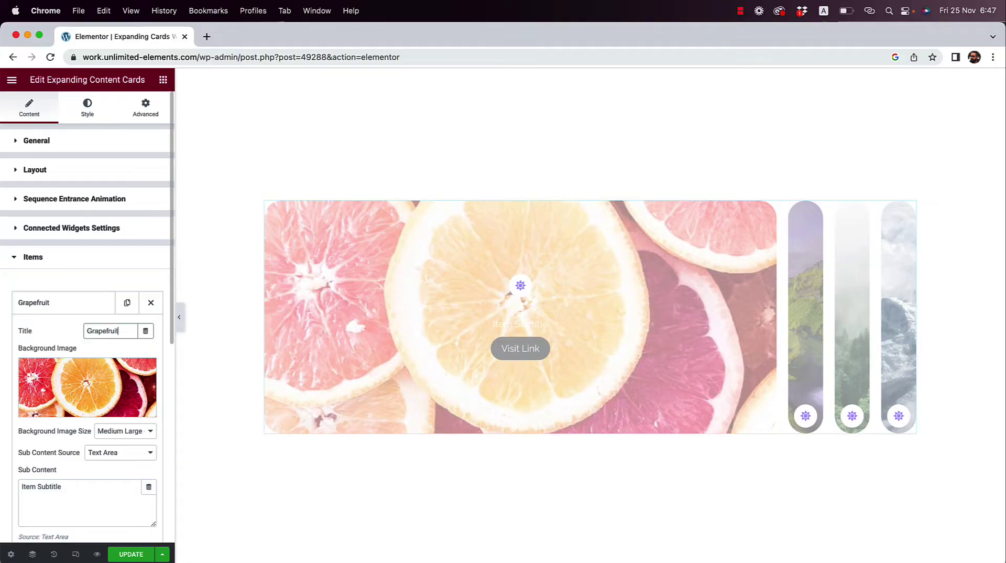
{"action": "left_click", "coordinate": [39, 304]}
Give Item Title 2 the pineapples.jpg background image and retitle it "Pineapples"
{"action": "left_click", "coordinate": [47, 330]}
{"action": "left_click", "coordinate": [118, 394]}
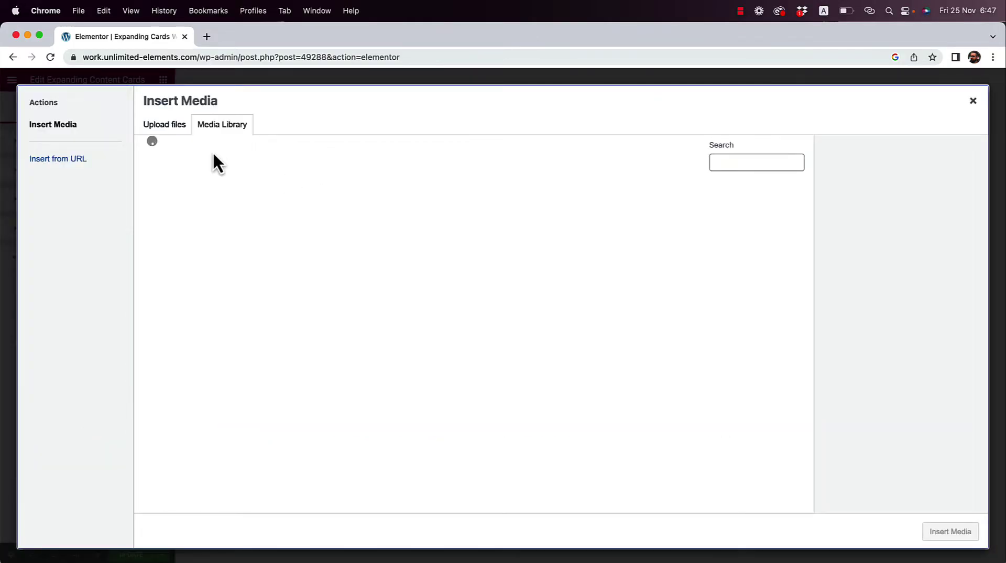
{"action": "left_click", "coordinate": [276, 234]}
{"action": "left_click", "coordinate": [369, 246]}
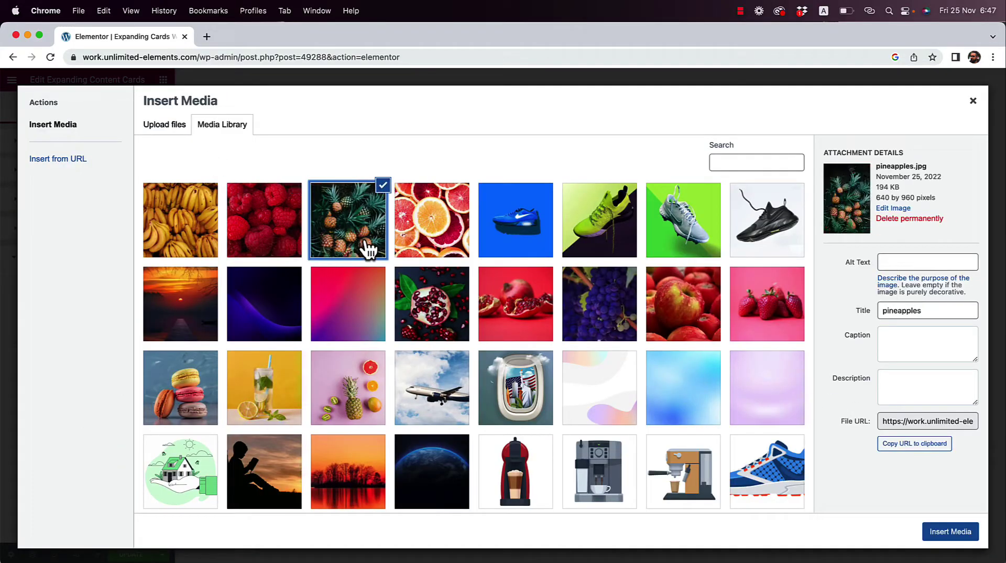
{"action": "left_click", "coordinate": [976, 536]}
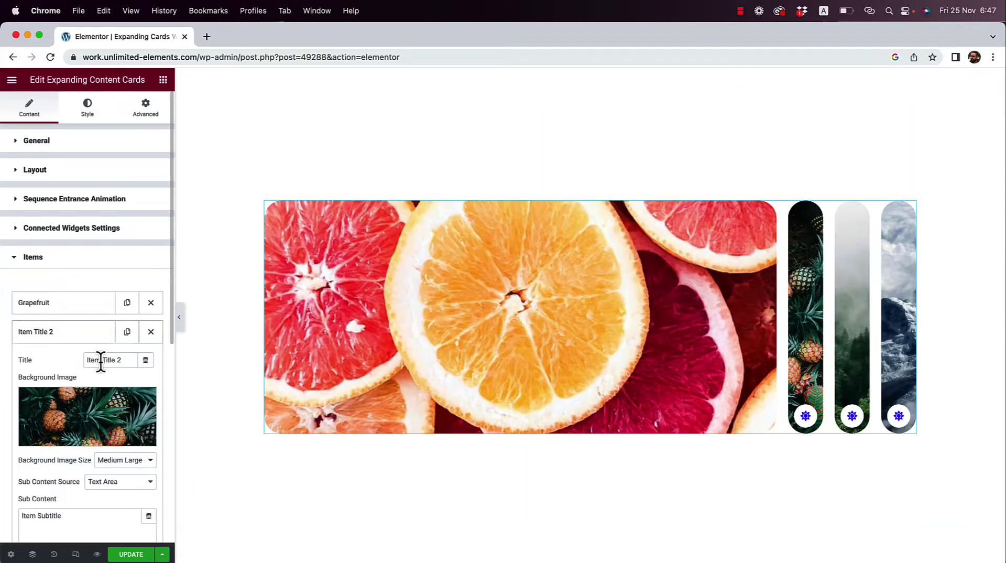
{"action": "triple_click", "coordinate": [107, 362]}
{"action": "type", "text": "Pineapples"}
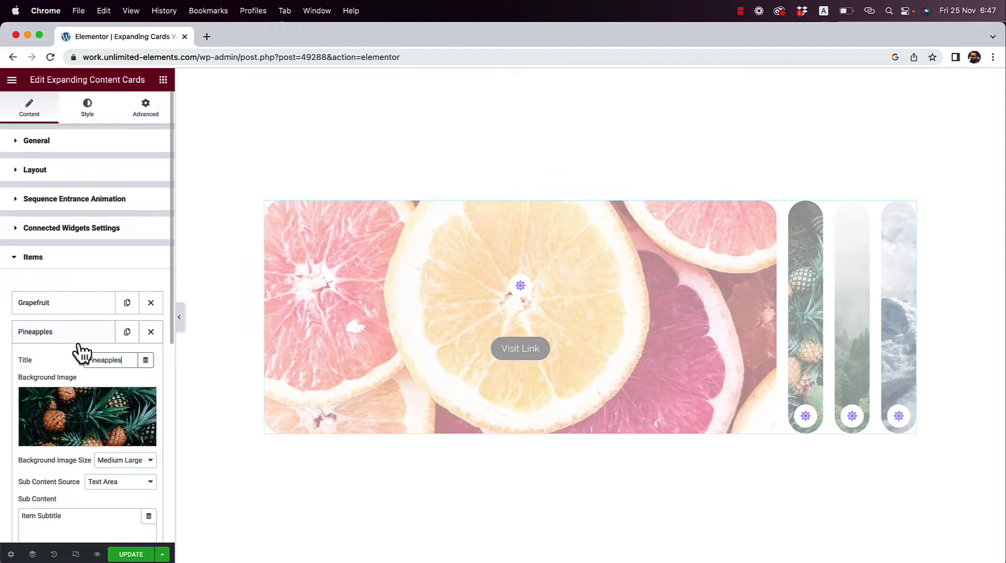
{"action": "left_click", "coordinate": [77, 338]}
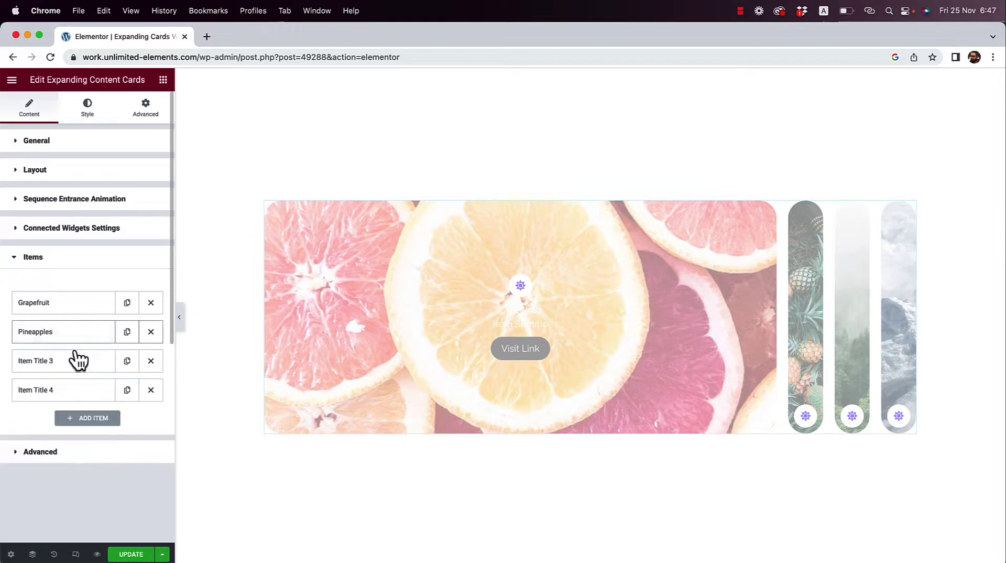
Give Item Title 3 the bananas.jpg background image and retitle it "Bananas"
{"action": "left_click", "coordinate": [75, 362]}
{"action": "left_click", "coordinate": [82, 422]}
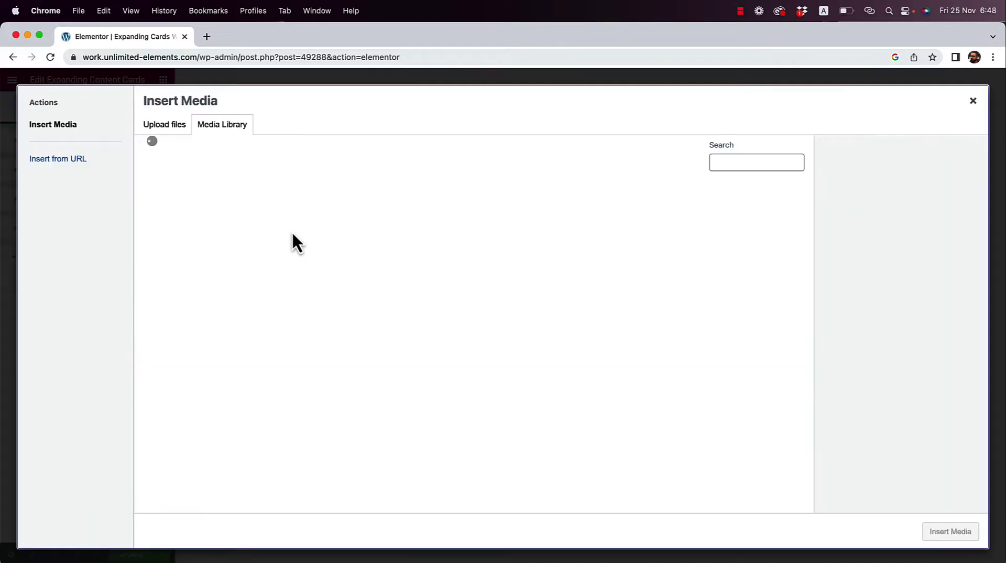
{"action": "left_click", "coordinate": [157, 238]}
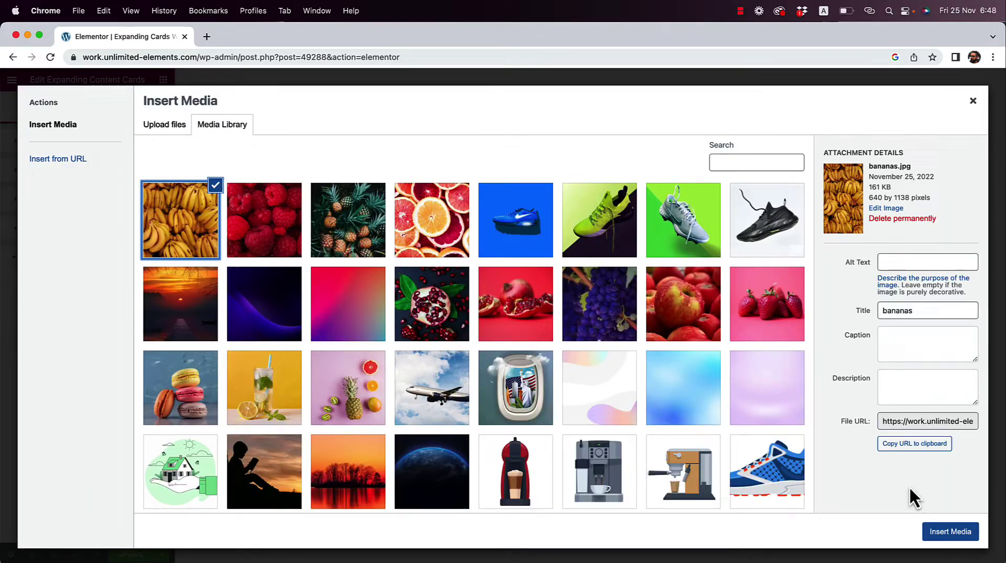
{"action": "left_click", "coordinate": [946, 531]}
{"action": "triple_click", "coordinate": [107, 389]}
{"action": "type", "text": "B"}
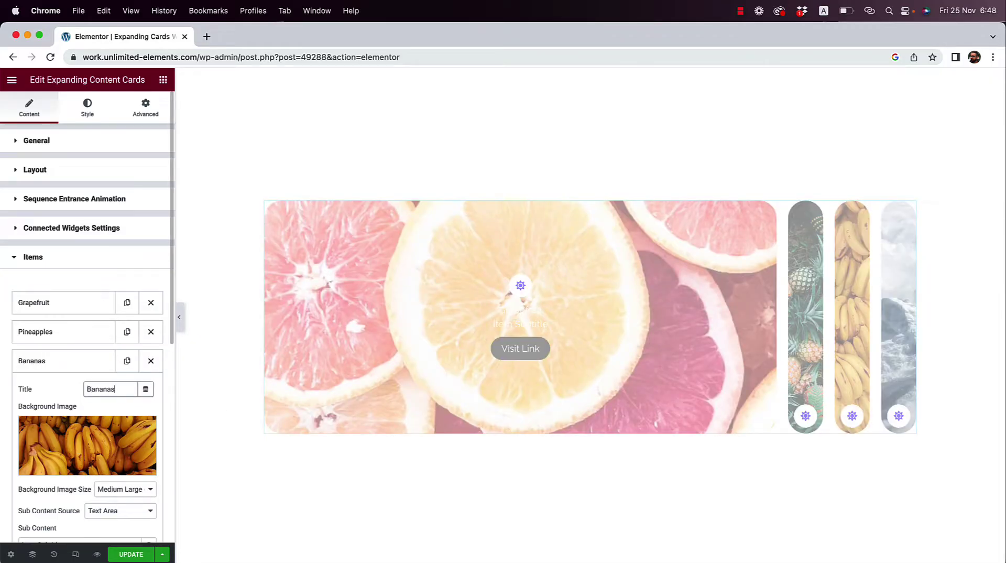
{"action": "type", "text": "ananas"}
{"action": "left_click", "coordinate": [81, 367]}
Give Item Title 4 the rasberries.jpg background image and retitle it "Raspberries"
{"action": "left_click", "coordinate": [80, 390]}
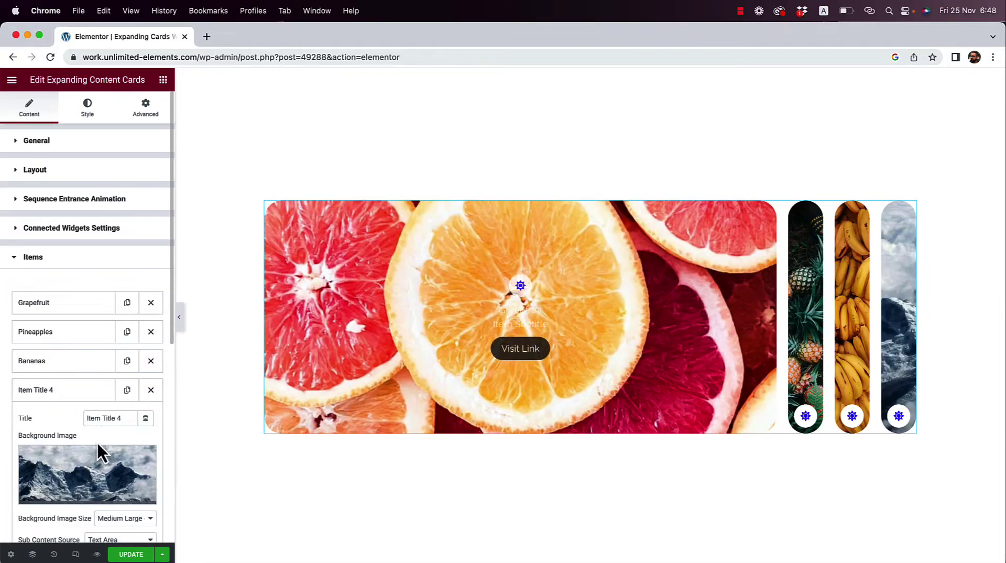
{"action": "left_click", "coordinate": [99, 452]}
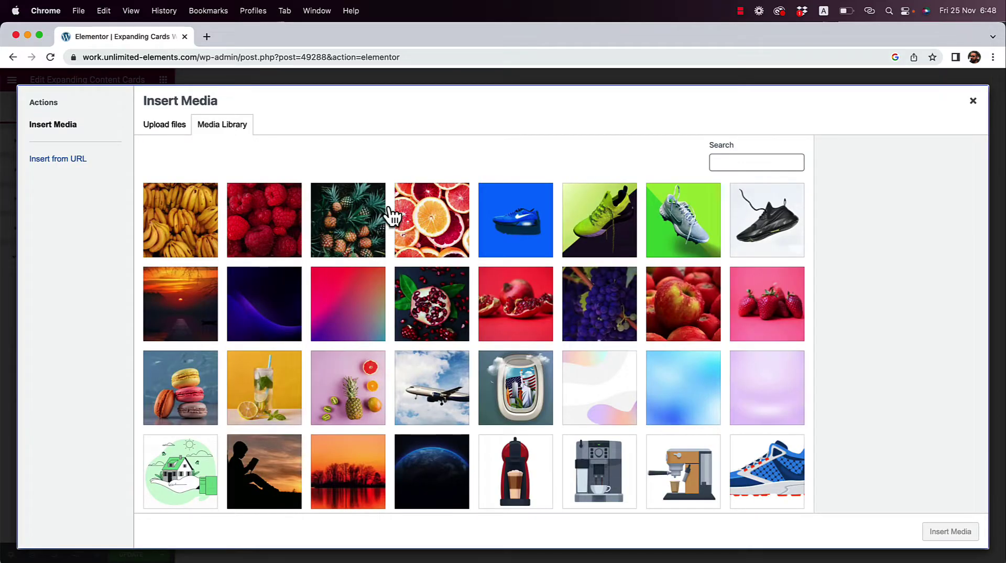
{"action": "left_click", "coordinate": [267, 224]}
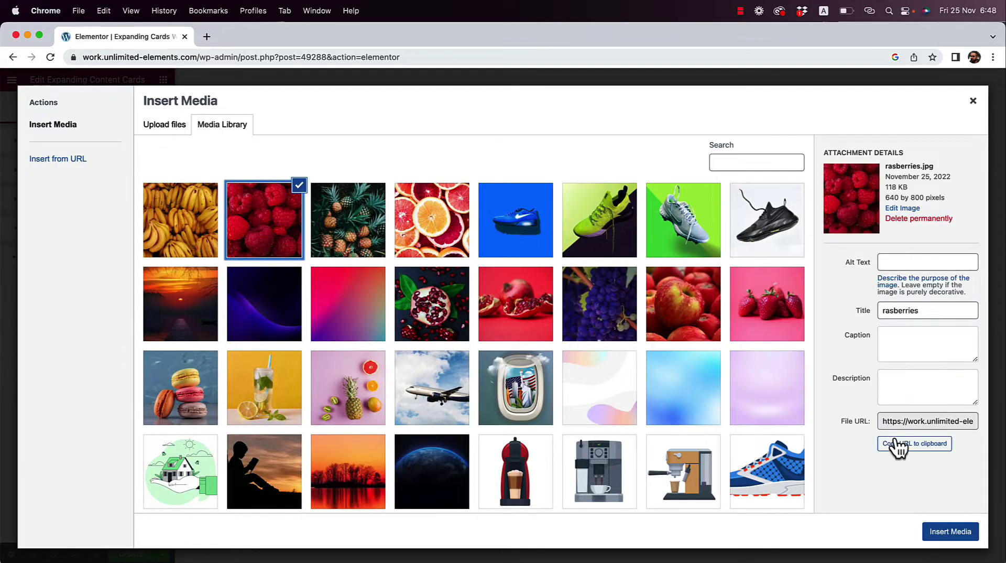
{"action": "left_click", "coordinate": [959, 532]}
{"action": "triple_click", "coordinate": [112, 418]}
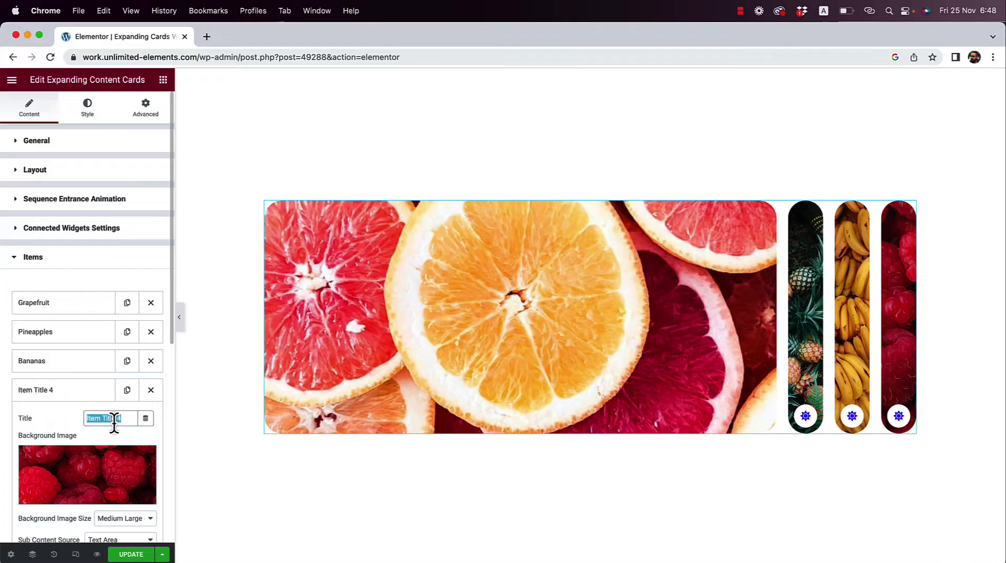
{"action": "type", "text": "Raspberries"}
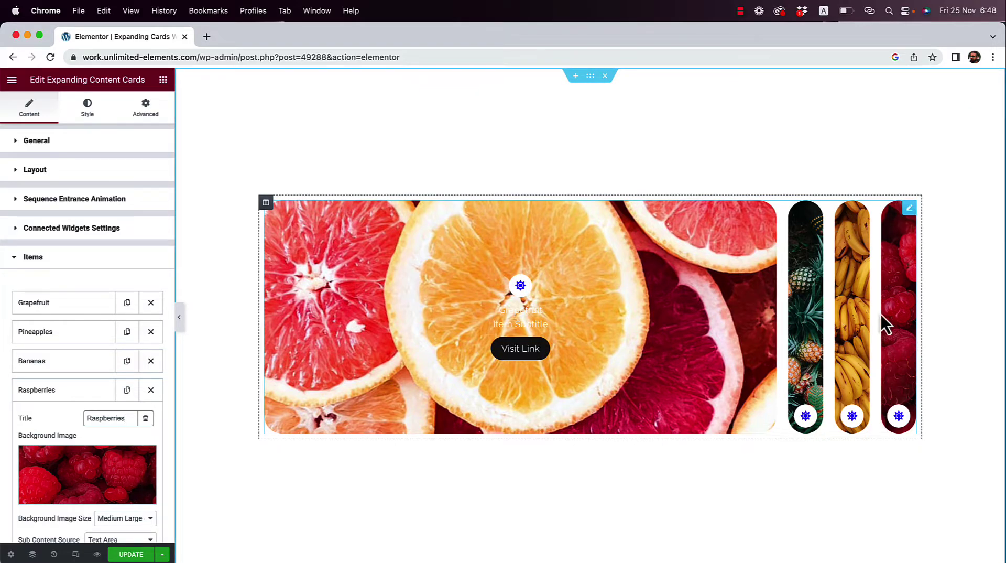
Preview the pineapples, bananas, raspberries and grapefruit cards by expanding each one on the page
{"action": "left_click", "coordinate": [808, 271]}
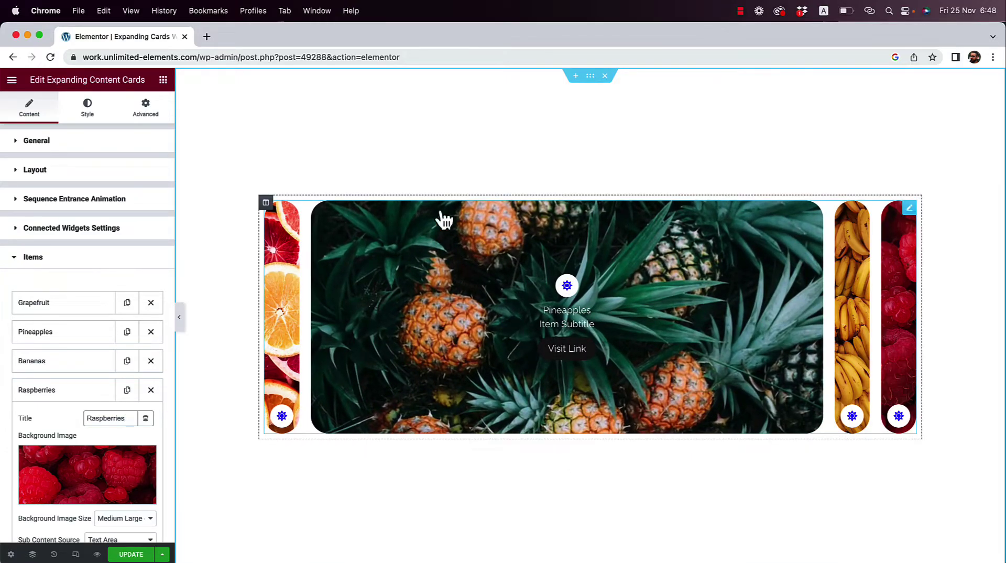
{"action": "left_click", "coordinate": [866, 286]}
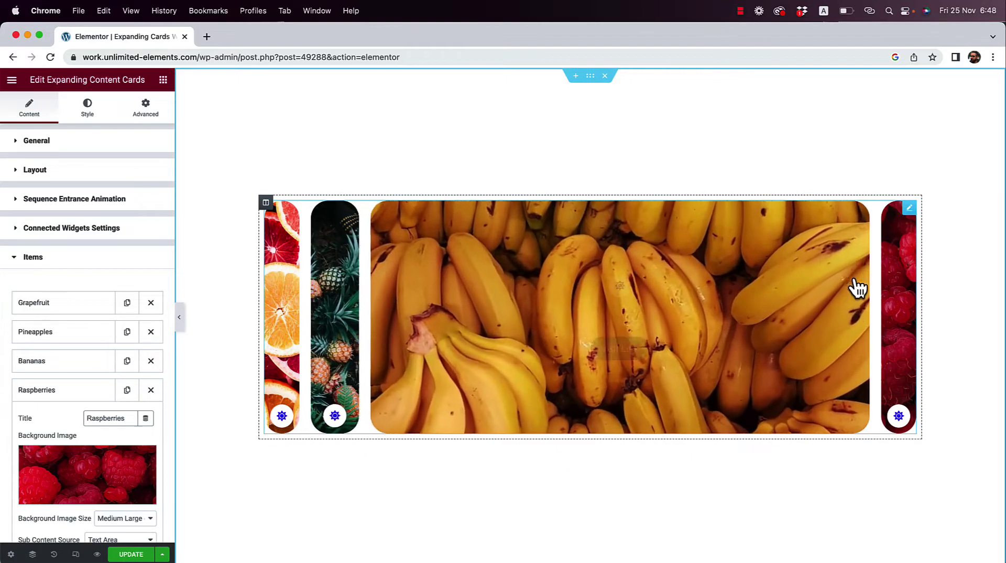
{"action": "left_click", "coordinate": [899, 291]}
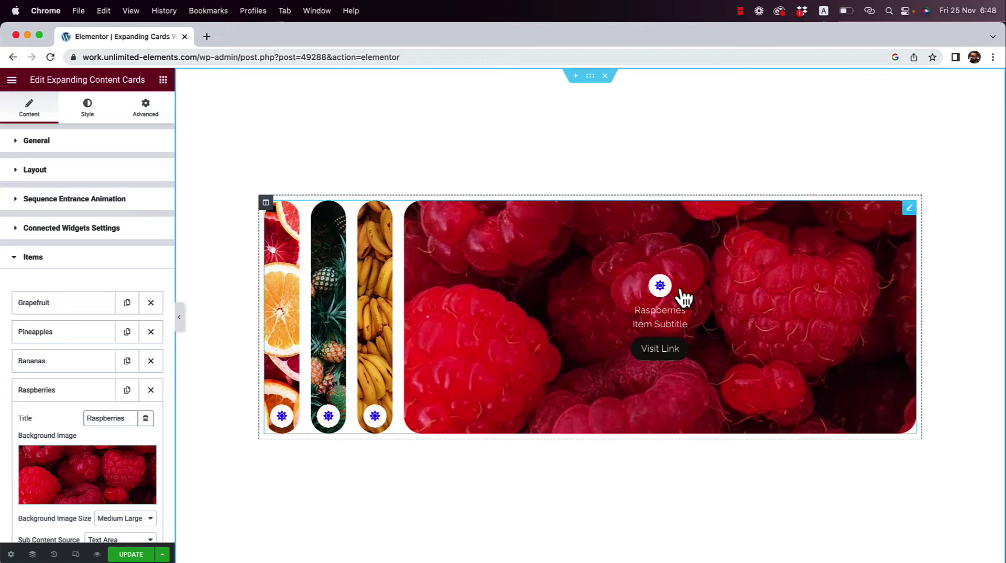
{"action": "left_click", "coordinate": [283, 265]}
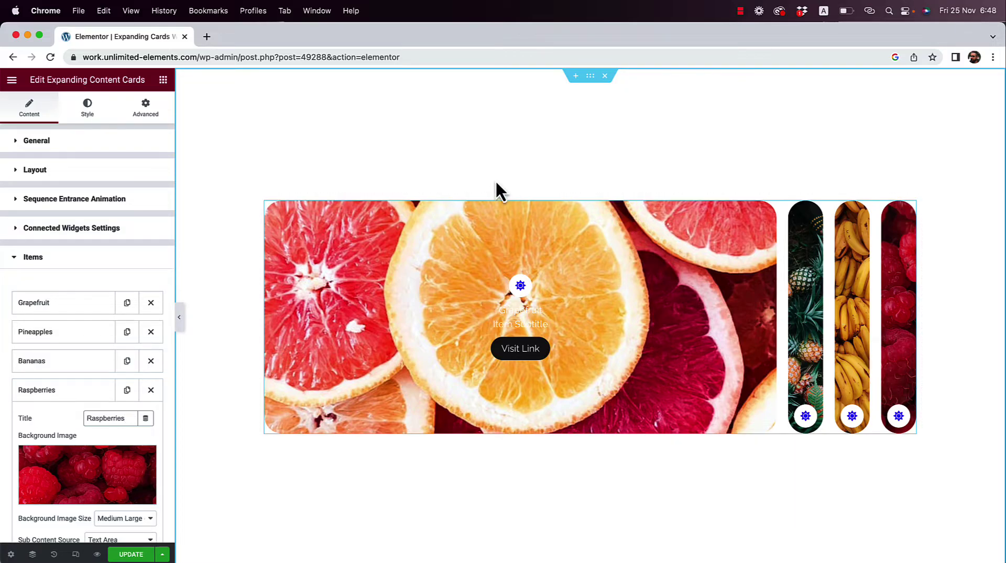
Set the boxed content width of the section containing the cards to 850
{"action": "left_click", "coordinate": [591, 77]}
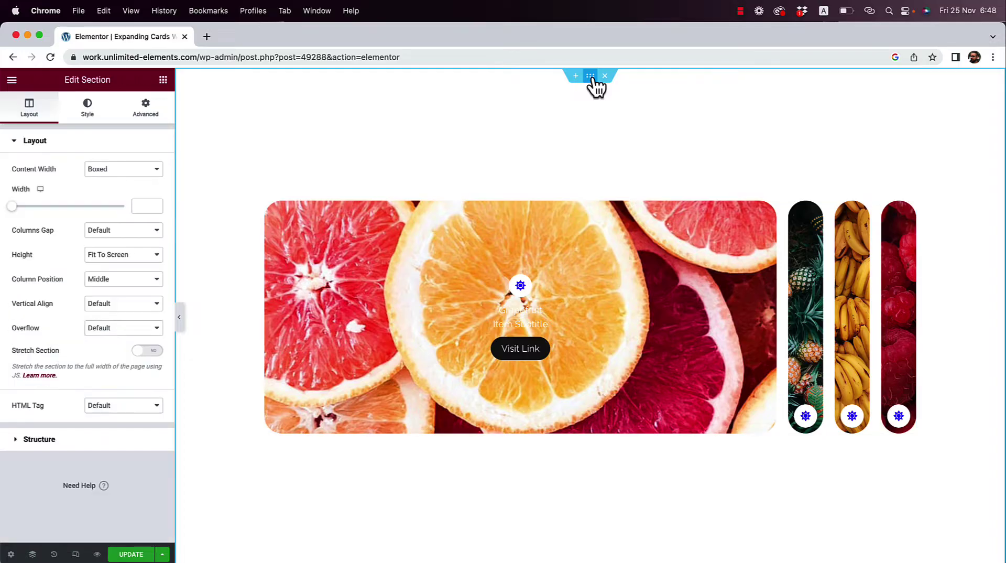
{"action": "left_click_drag", "start_coordinate": [12, 207], "coordinate": [47, 208]}
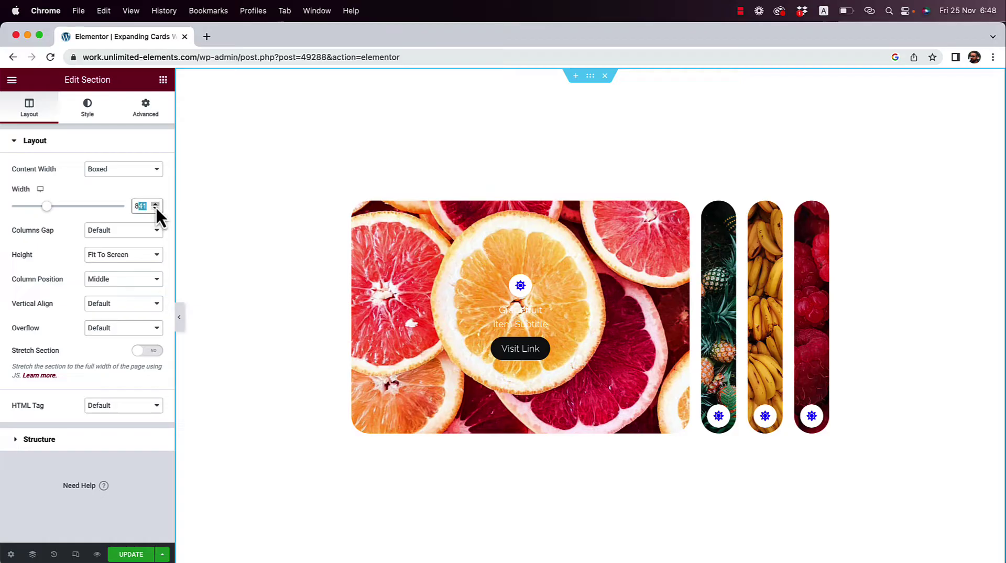
{"action": "type", "text": "50"}
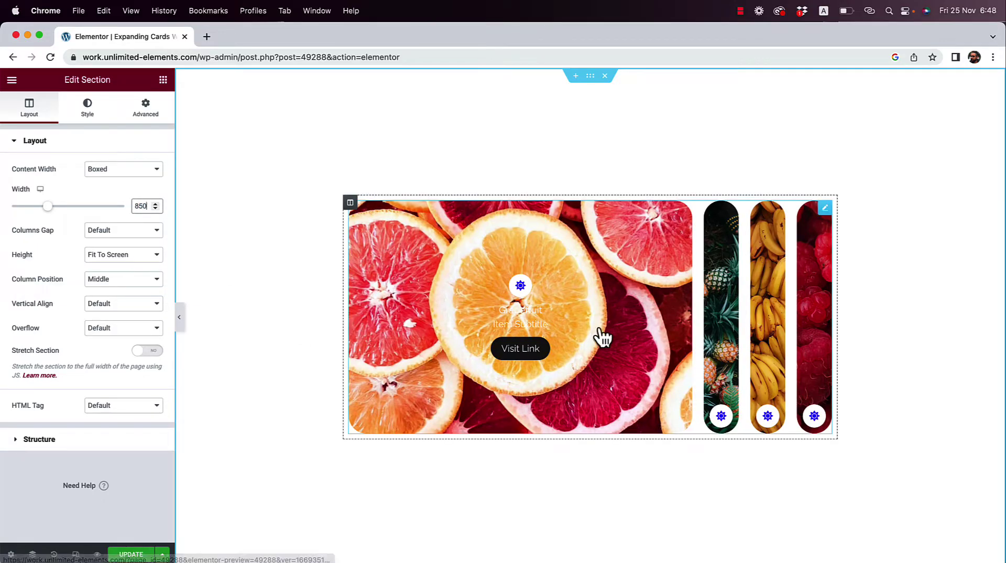
Expand the pineapples, bananas and raspberries cards to check them at the new section width, ending on pineapples
{"action": "left_click", "coordinate": [726, 307]}
{"action": "left_click", "coordinate": [770, 300]}
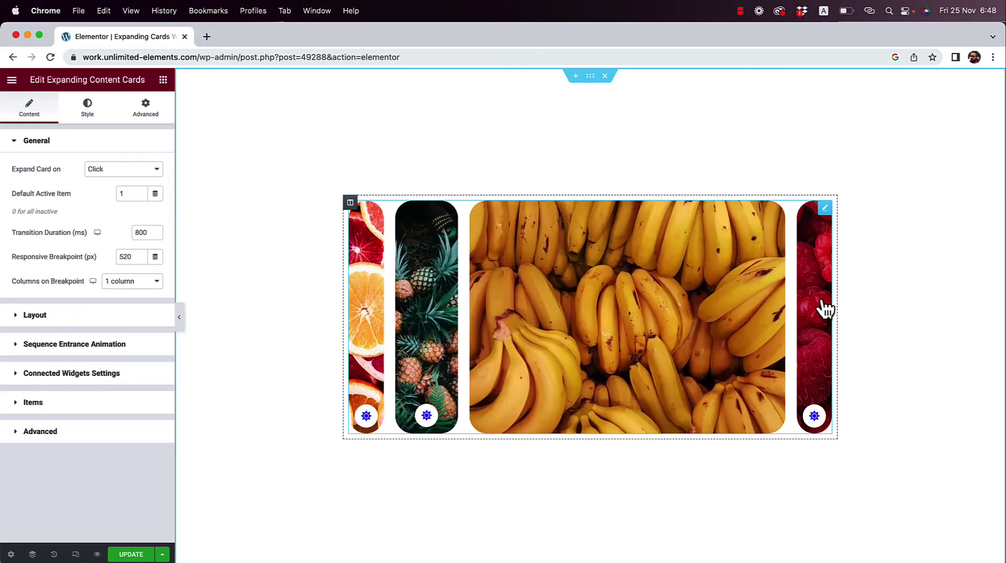
{"action": "left_click", "coordinate": [825, 310]}
{"action": "left_click", "coordinate": [422, 304]}
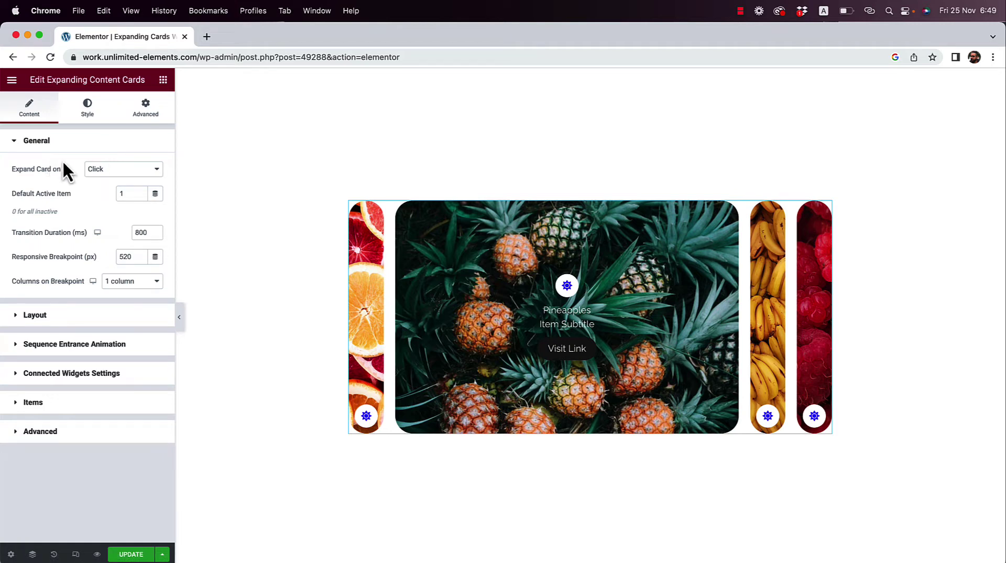
Set the Expanding Content Cards widget to expand its cards on Hover
{"action": "left_click", "coordinate": [107, 181]}
{"action": "left_click", "coordinate": [108, 190]}
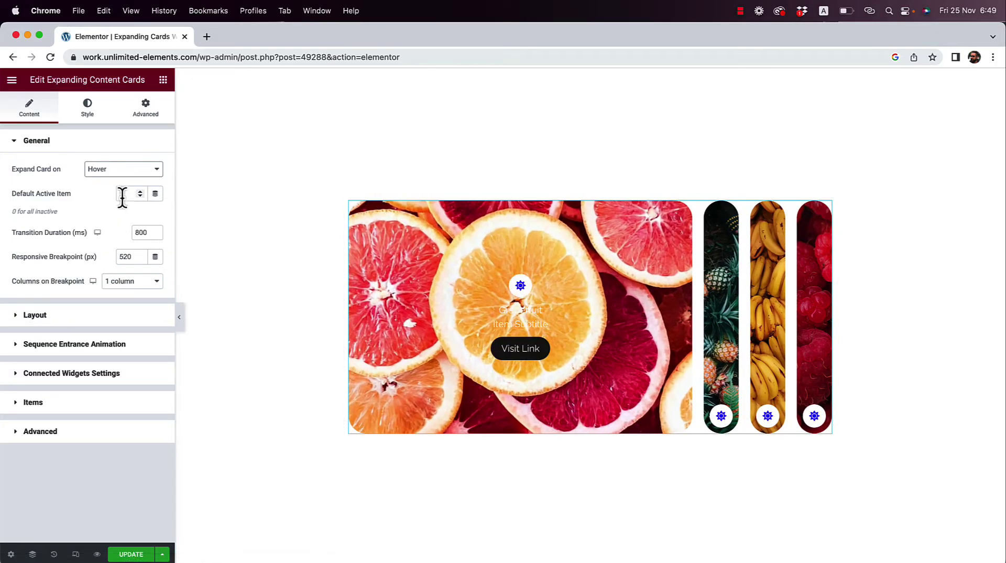
Set the widget's Default Active Item to 2, trying 0 in between to make all cards inactive
{"action": "left_click", "coordinate": [123, 195]}
{"action": "type", "text": "2"}
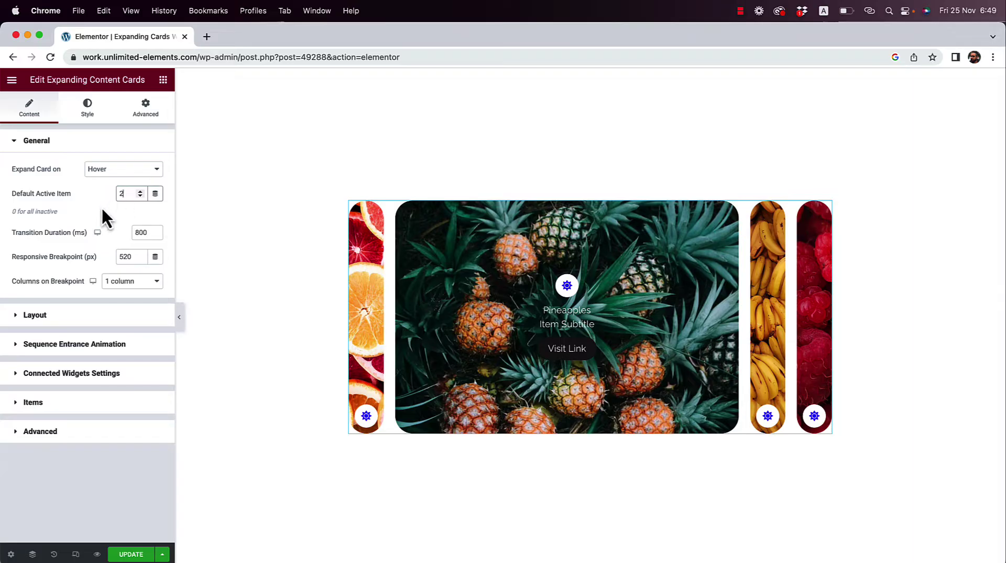
{"action": "double_click", "coordinate": [126, 195]}
{"action": "type", "text": "0"}
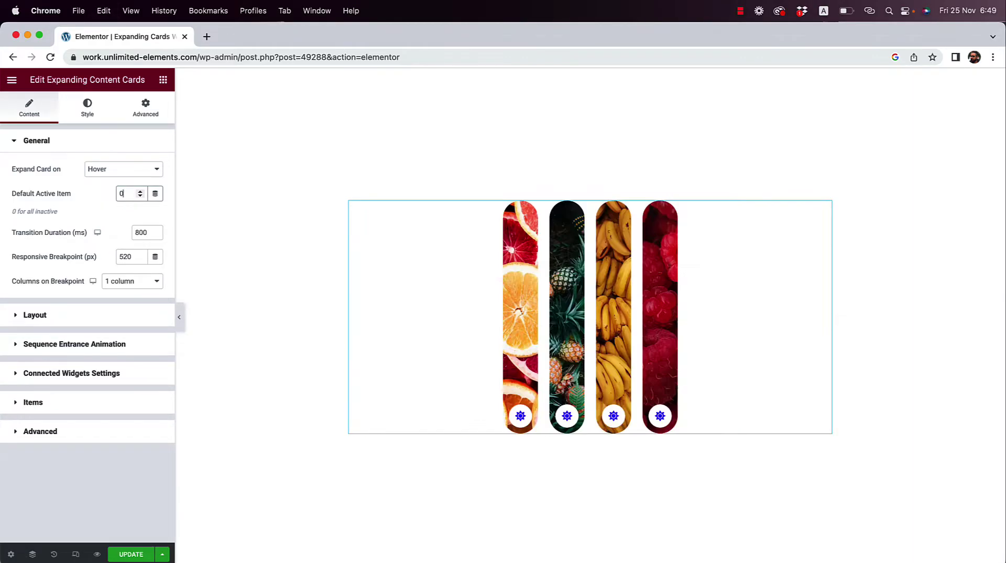
{"action": "double_click", "coordinate": [134, 195]}
{"action": "type", "text": "2"}
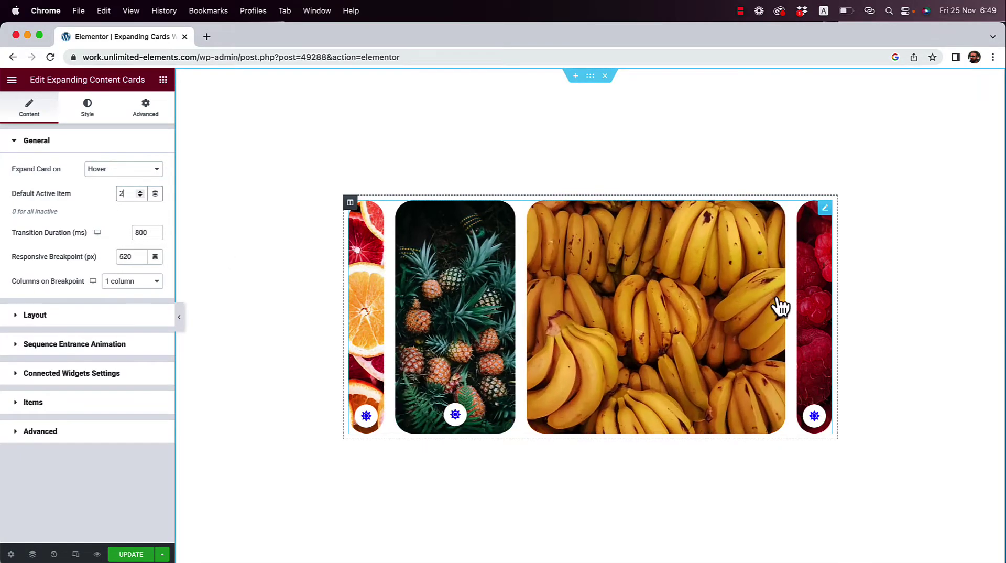
Set the cards' transition duration to 2000 ms
{"action": "left_click", "coordinate": [137, 234]}
{"action": "double_click", "coordinate": [137, 234]}
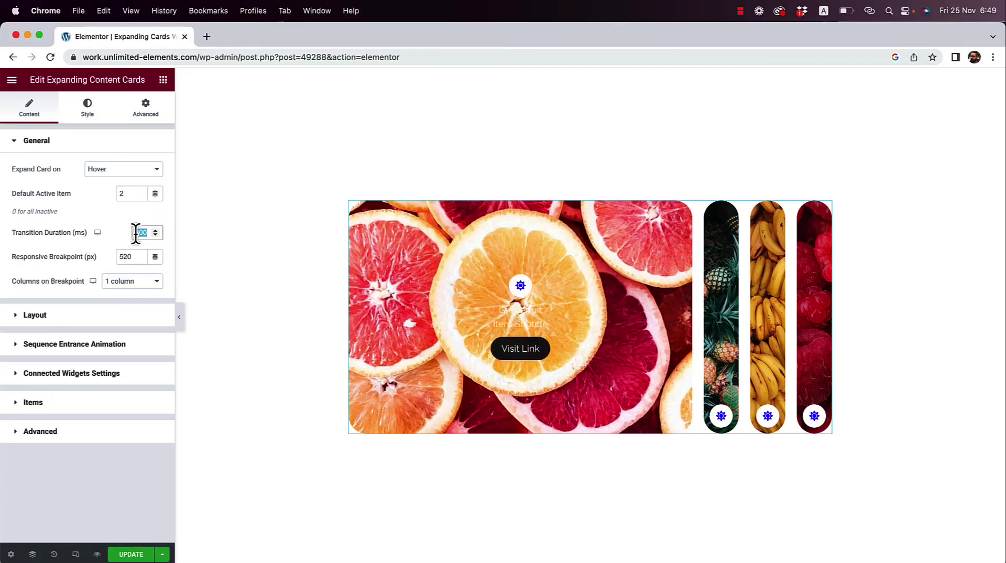
{"action": "type", "text": "2000"}
{"action": "key", "text": "Tab"}
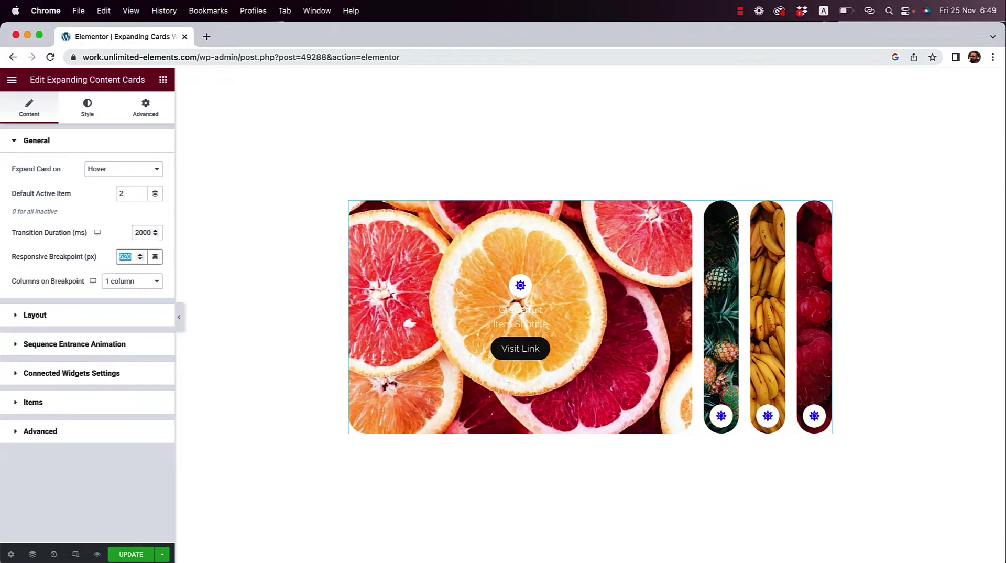
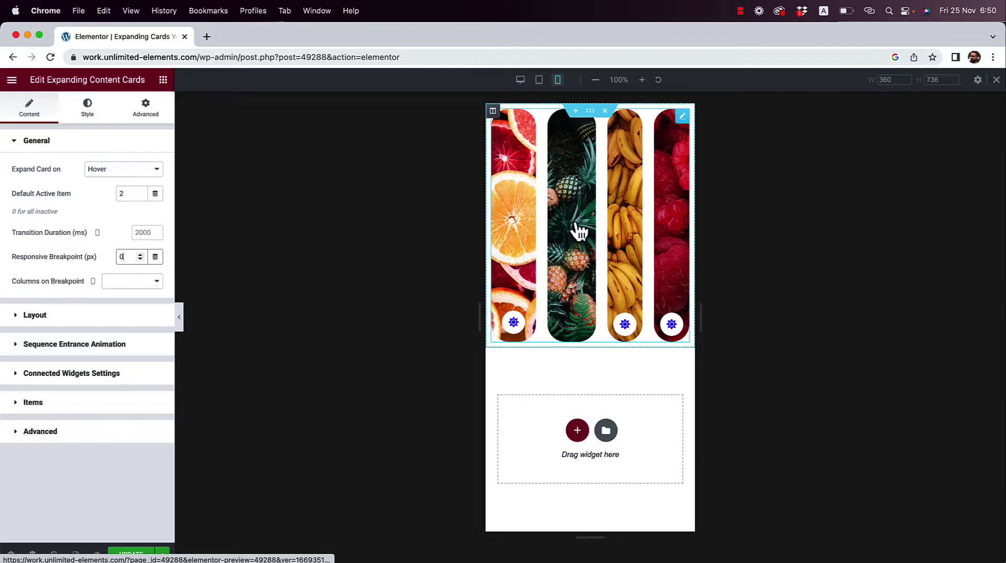
Set the Element Gap between icon, content and button to 3 in the widget's general style settings
{"action": "left_click", "coordinate": [91, 120]}
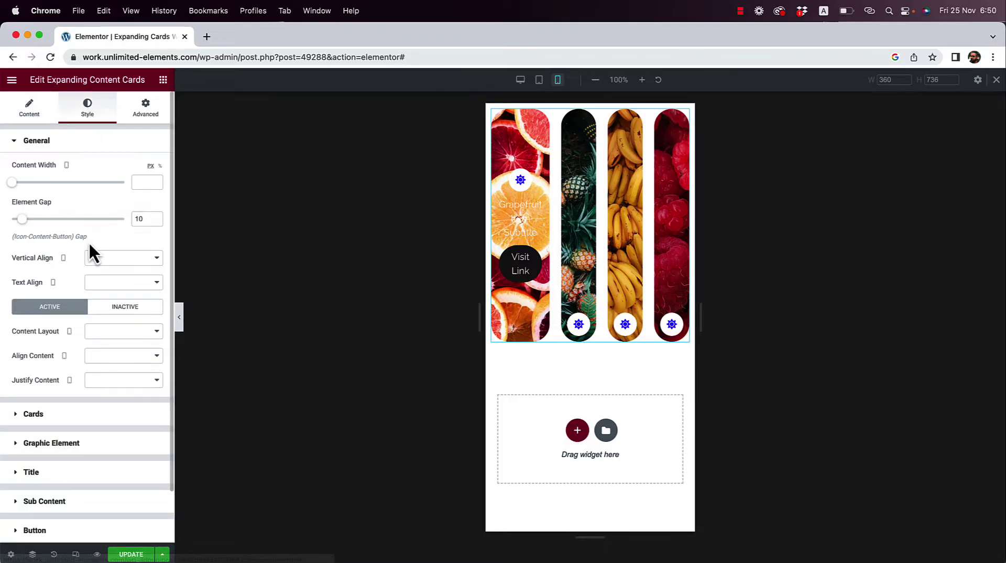
{"action": "double_click", "coordinate": [139, 219]}
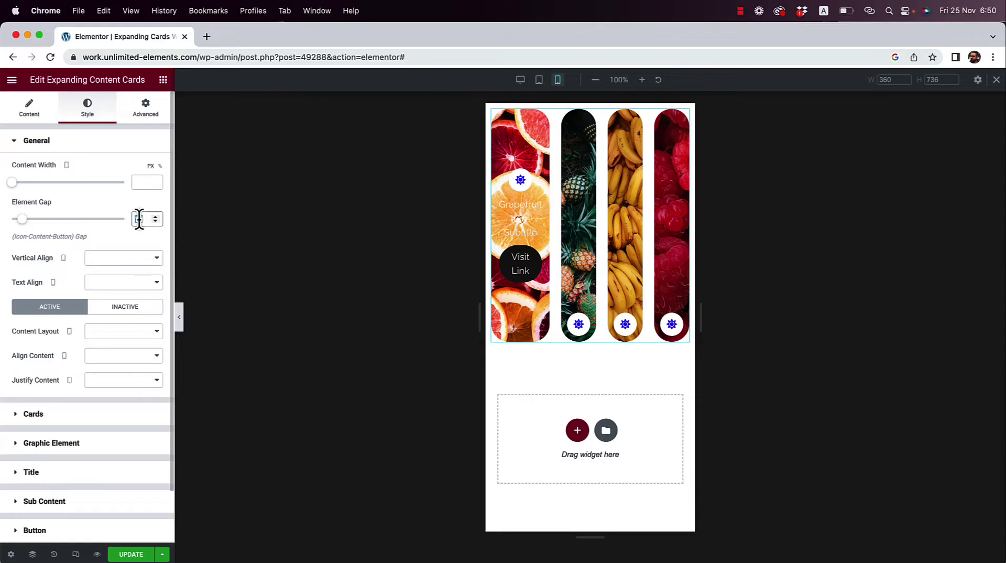
{"action": "type", "text": "3"}
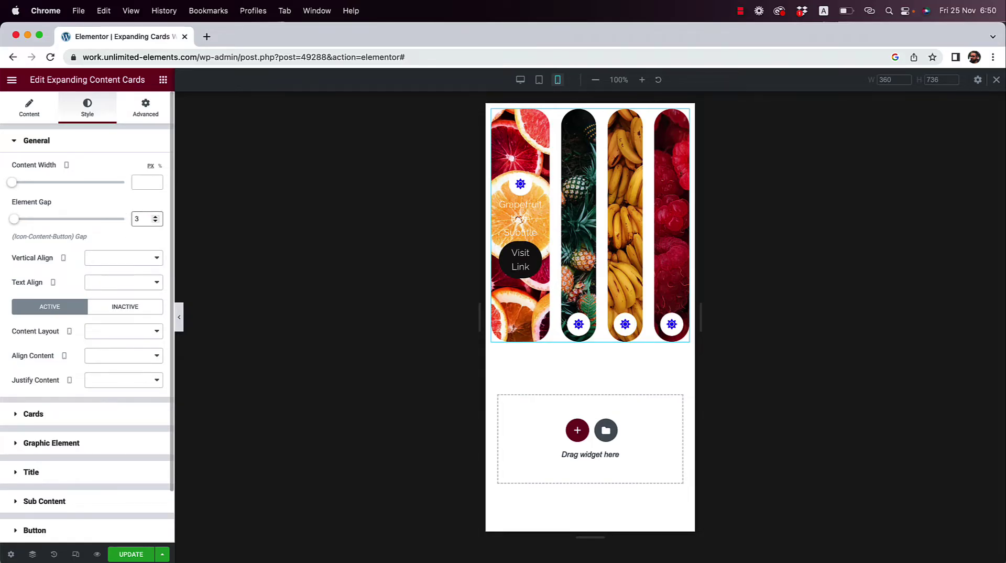
Set the Card Gap for mobile to 3 in the card style settings
{"action": "left_click", "coordinate": [36, 414]}
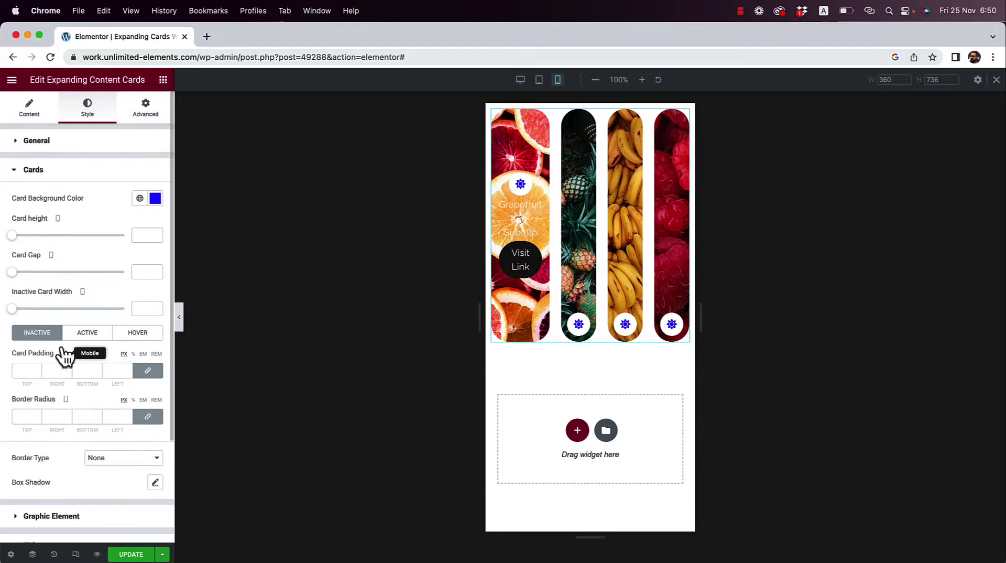
{"action": "left_click", "coordinate": [137, 272]}
{"action": "type", "text": "3"}
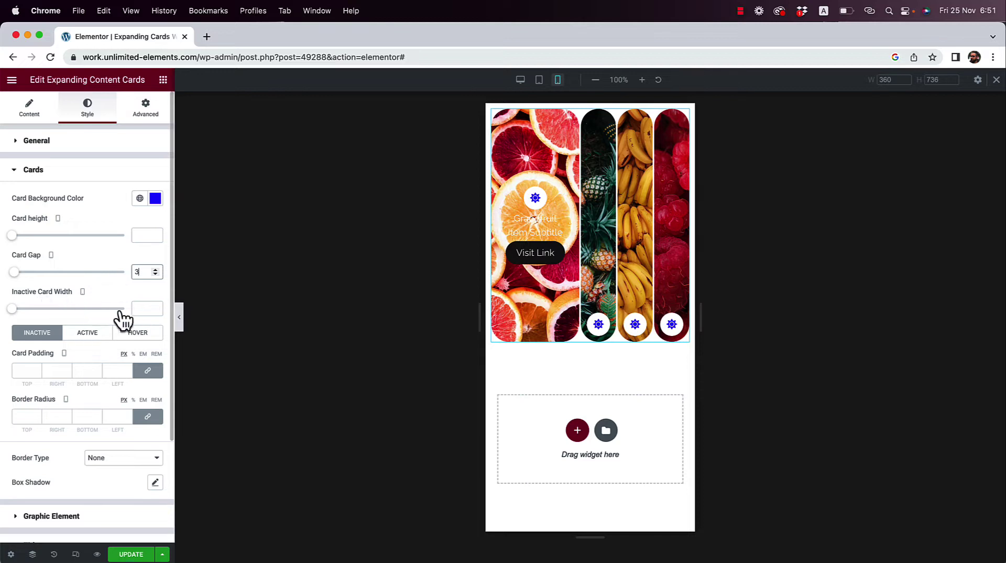
Set the Inactive Card Width for mobile to 50, trying 40 and 46 first
{"action": "left_click", "coordinate": [138, 309]}
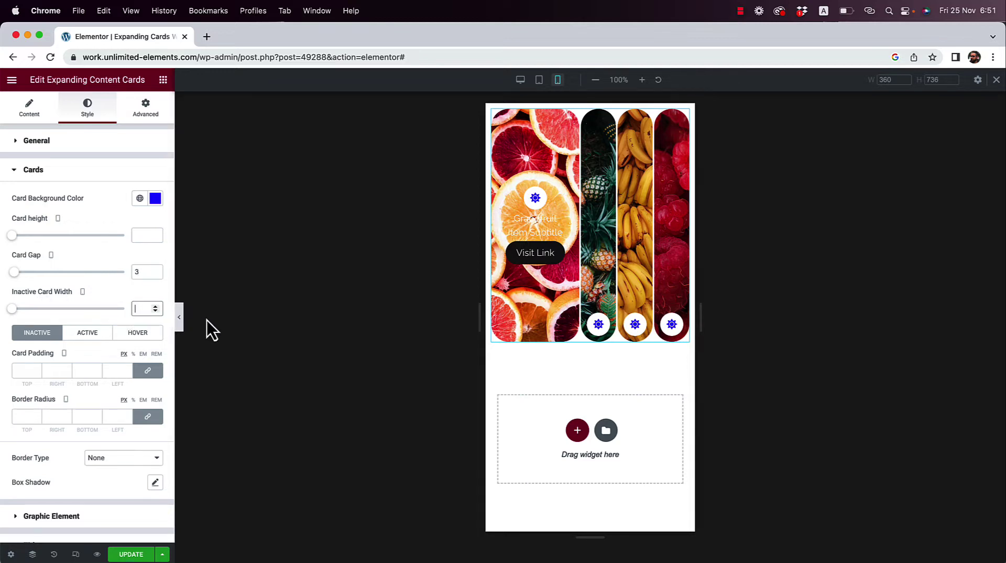
{"action": "type", "text": "40"}
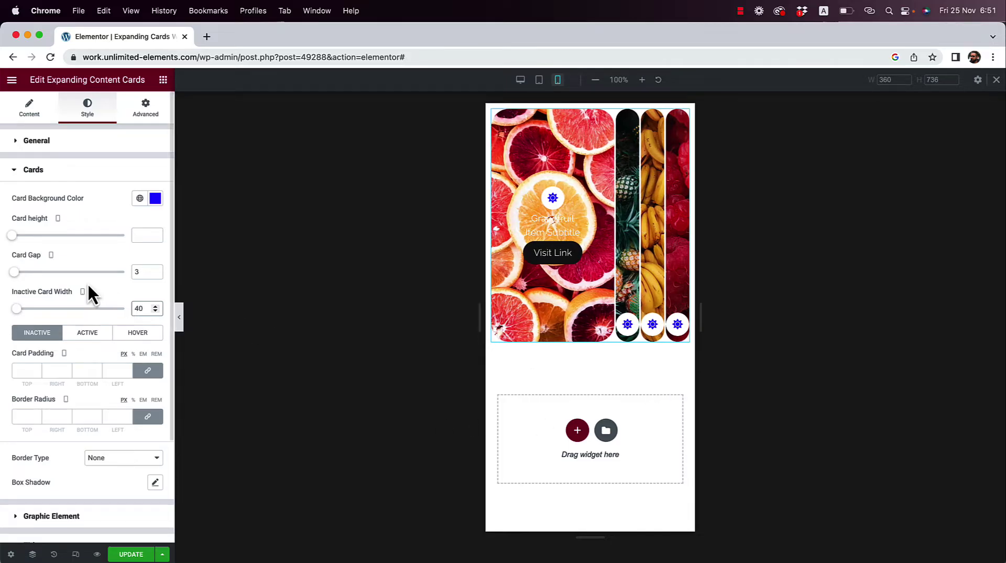
{"action": "key", "text": "BackSpace"}
{"action": "type", "text": "8"}
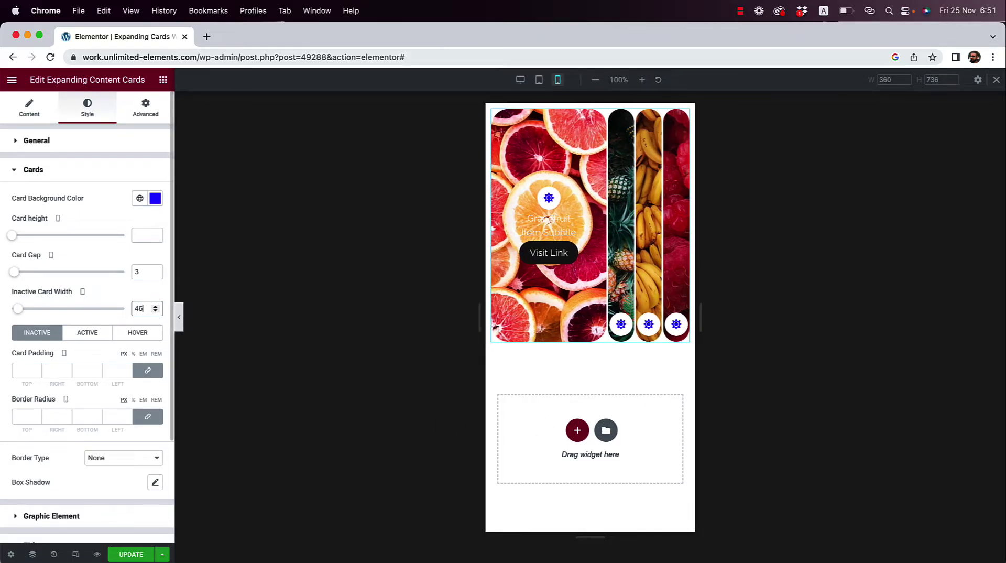
{"action": "key", "text": "Up"}
{"action": "key", "text": "Up"}
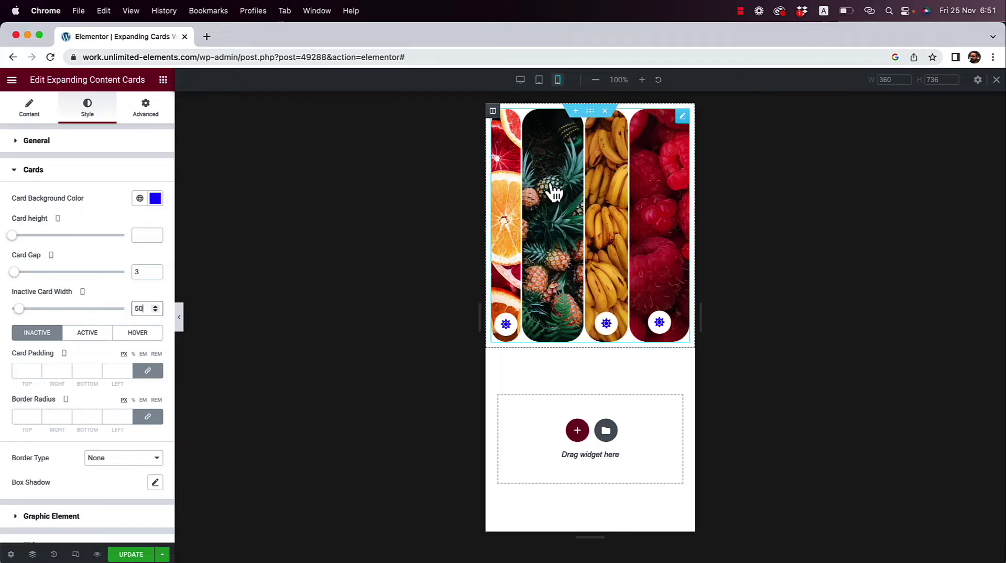
Review the mobile Columns on Breakpoint options without choosing one, and return to the desktop preview to try the expanding cards
{"action": "left_click", "coordinate": [30, 111]}
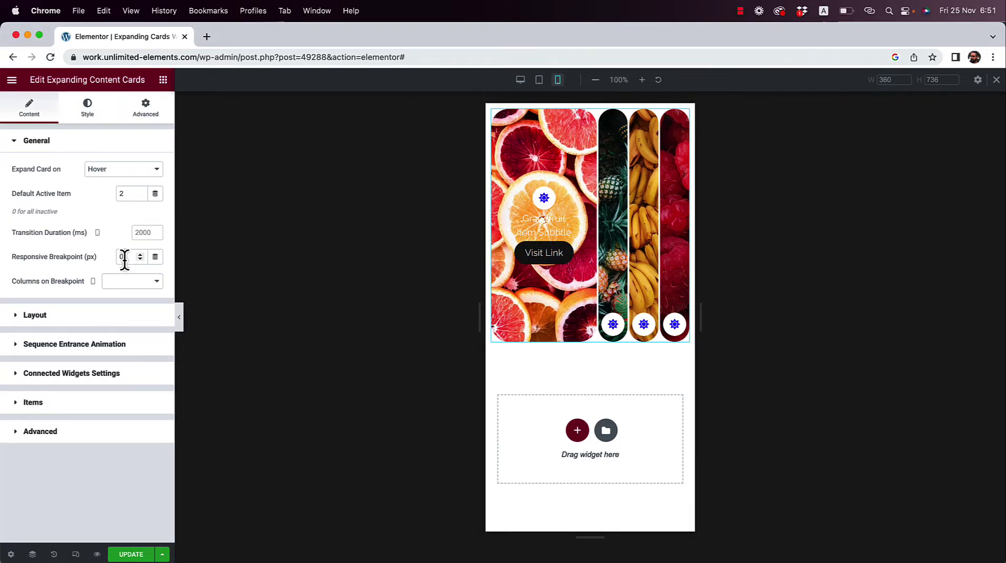
{"action": "left_click", "coordinate": [119, 283]}
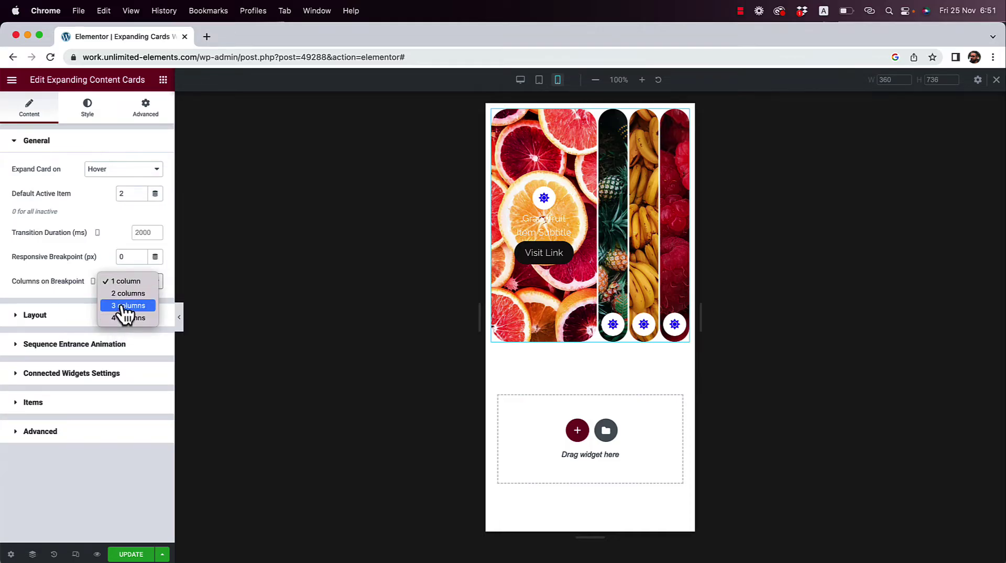
{"action": "left_click", "coordinate": [353, 274]}
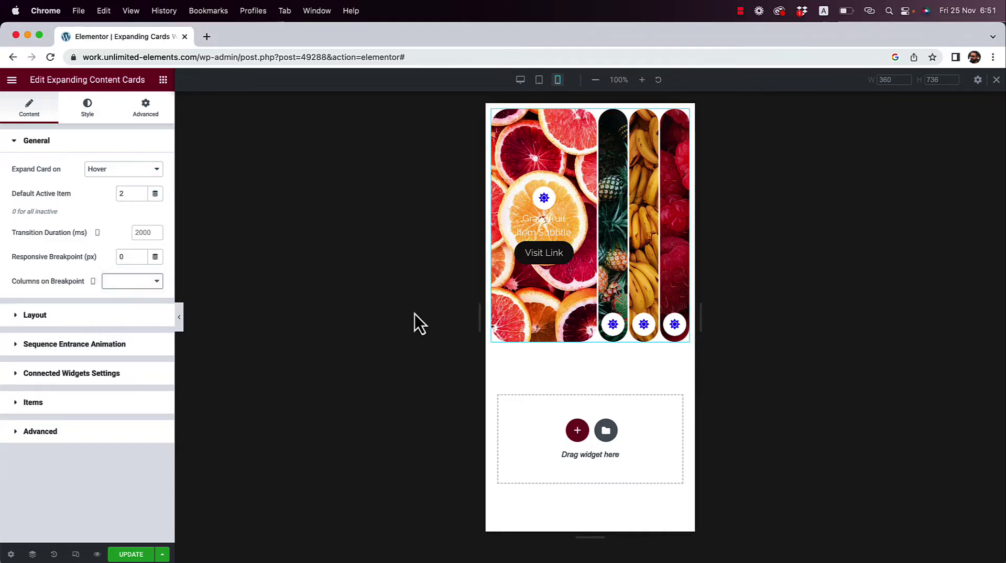
{"action": "left_click", "coordinate": [521, 80]}
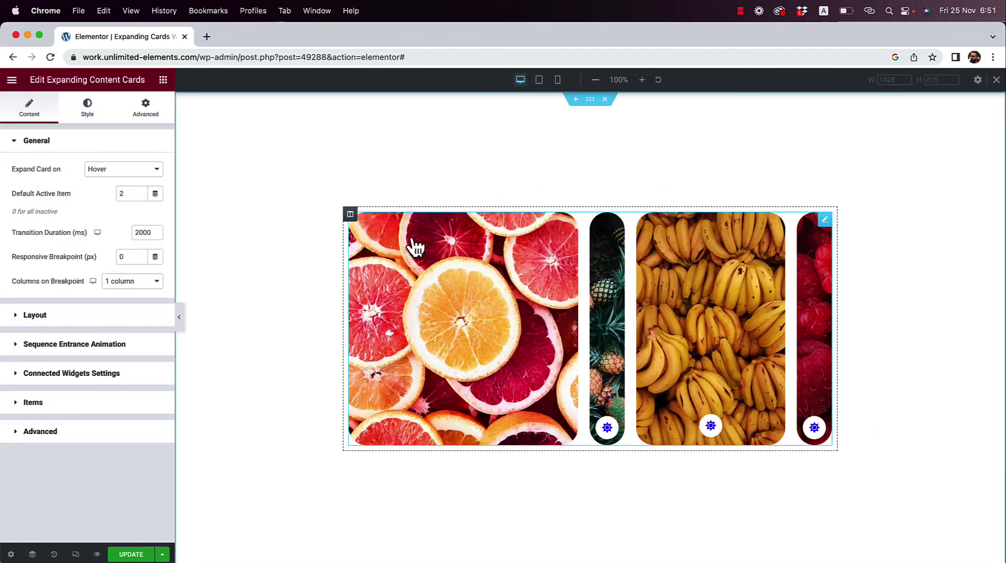
{"action": "mouse_move", "coordinate": [714, 286]}
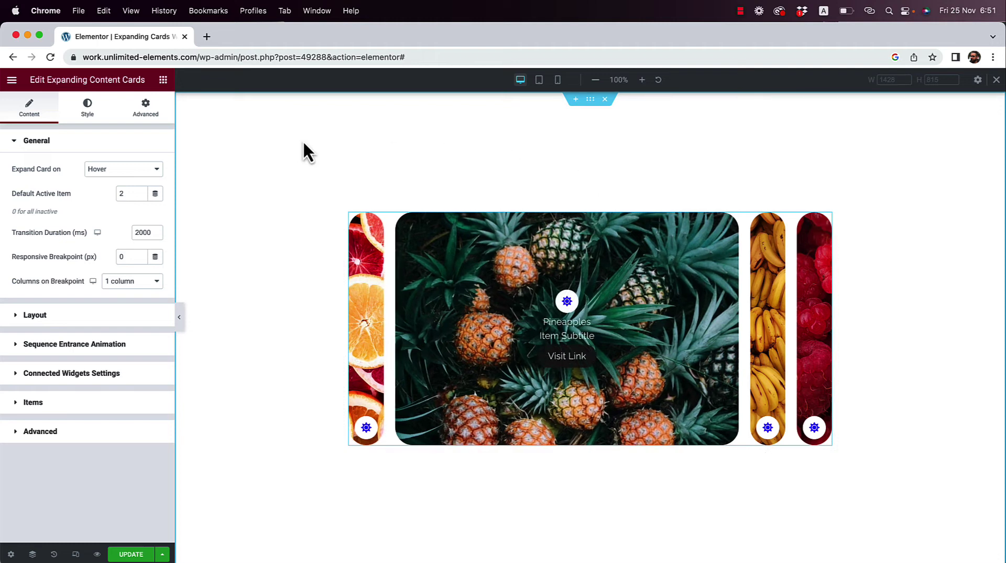
Hide the graphic element and the sub content in the widget's layout settings, and preview the raspberries card
{"action": "left_click", "coordinate": [37, 315]}
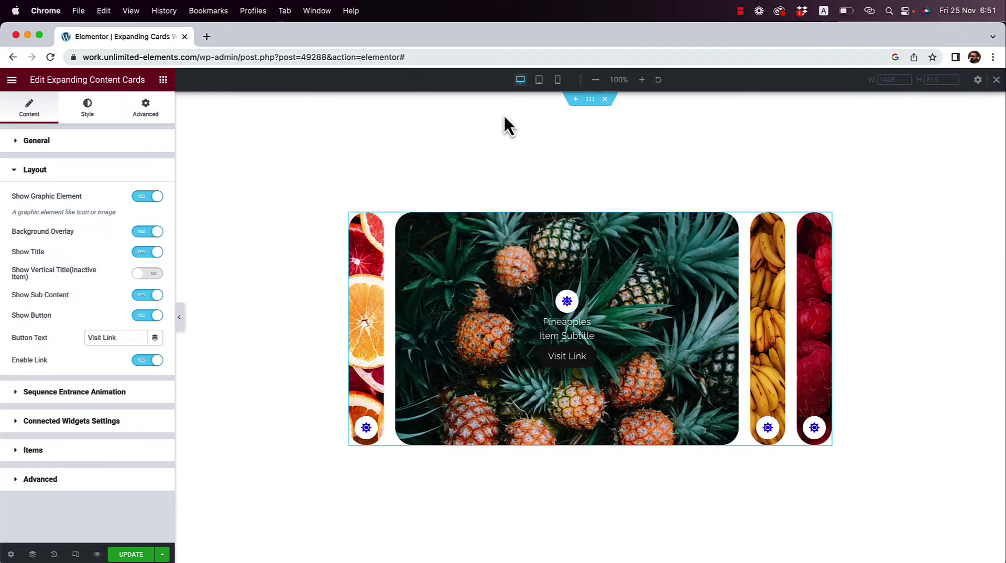
{"action": "left_click", "coordinate": [148, 197]}
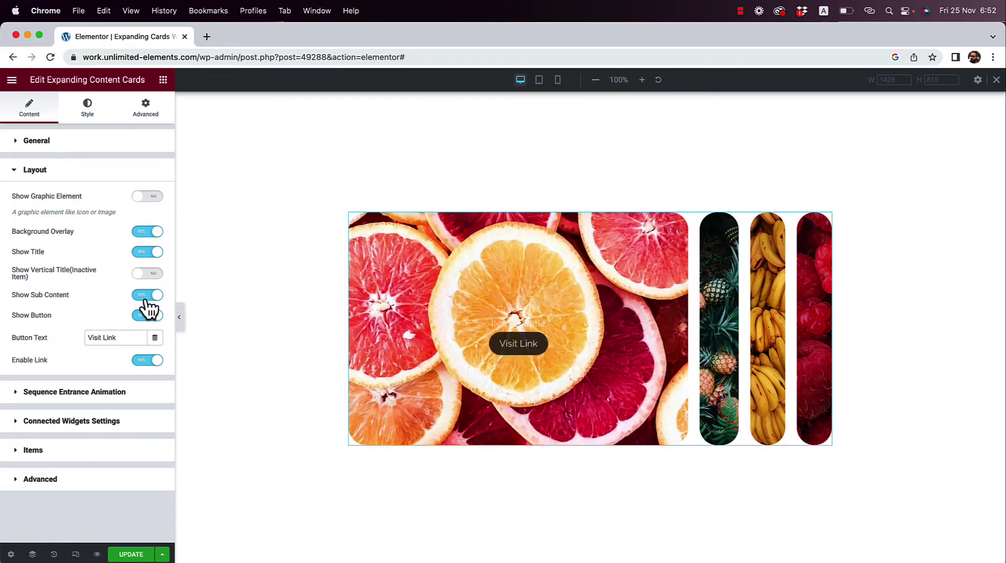
{"action": "left_click", "coordinate": [147, 296]}
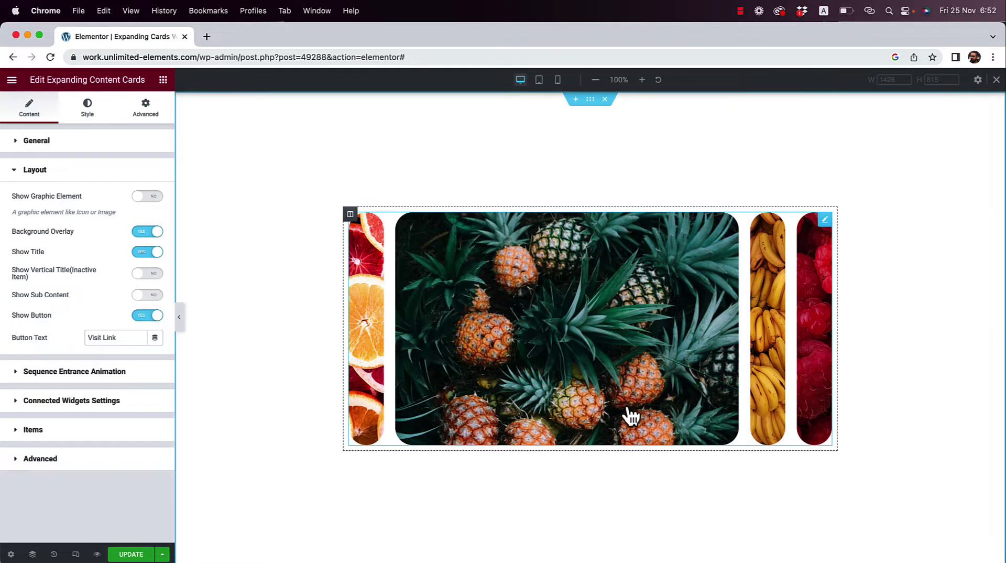
{"action": "mouse_move", "coordinate": [802, 305]}
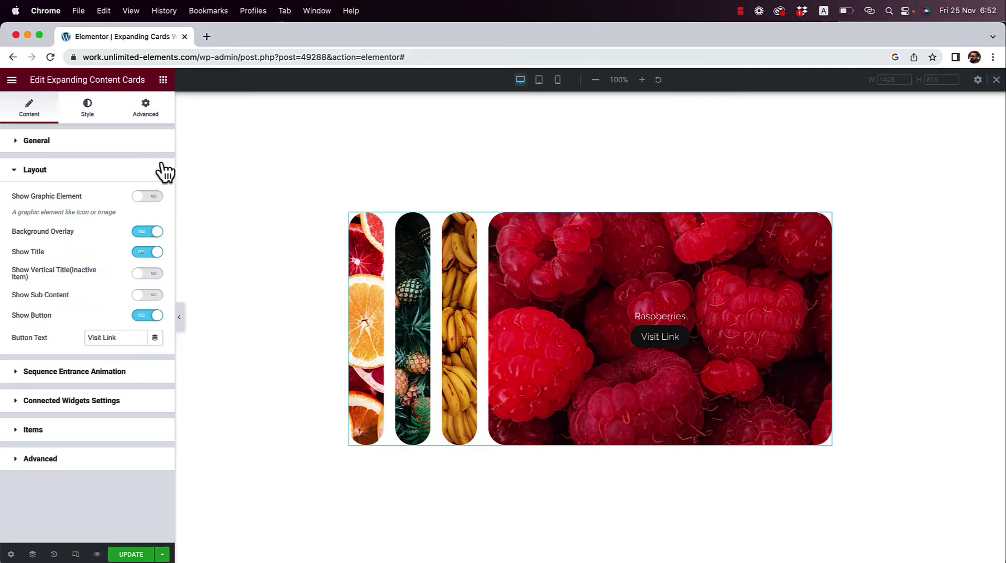
Show the graphic element again and enable the vertical title on inactive cards, previewing it on the raspberries card
{"action": "left_click", "coordinate": [149, 198]}
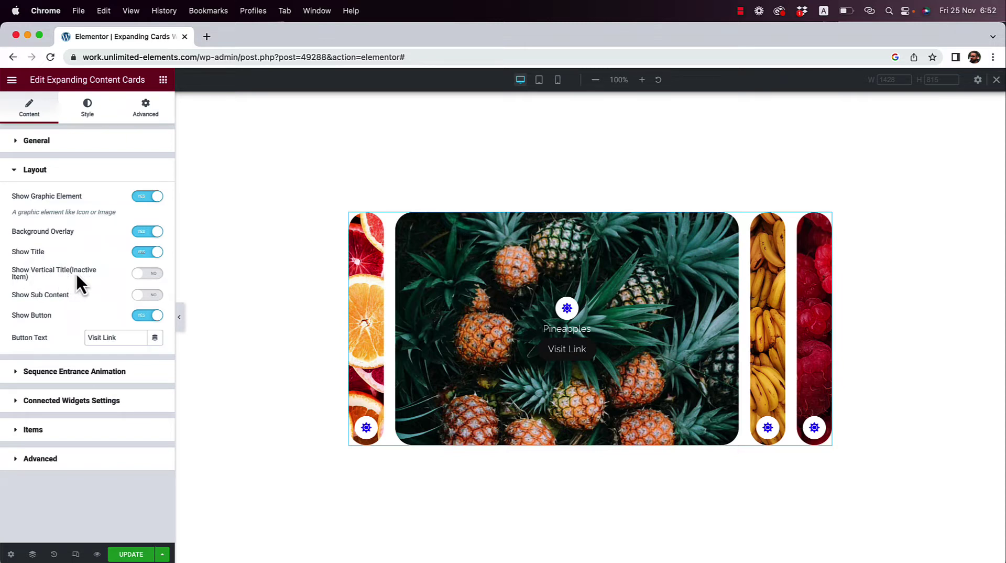
{"action": "left_click", "coordinate": [145, 279]}
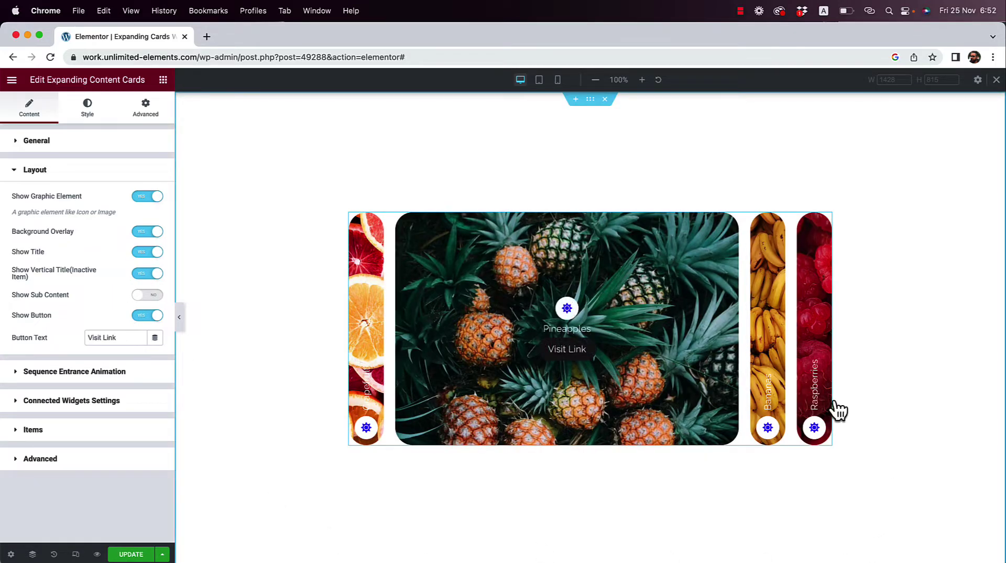
{"action": "mouse_move", "coordinate": [826, 409]}
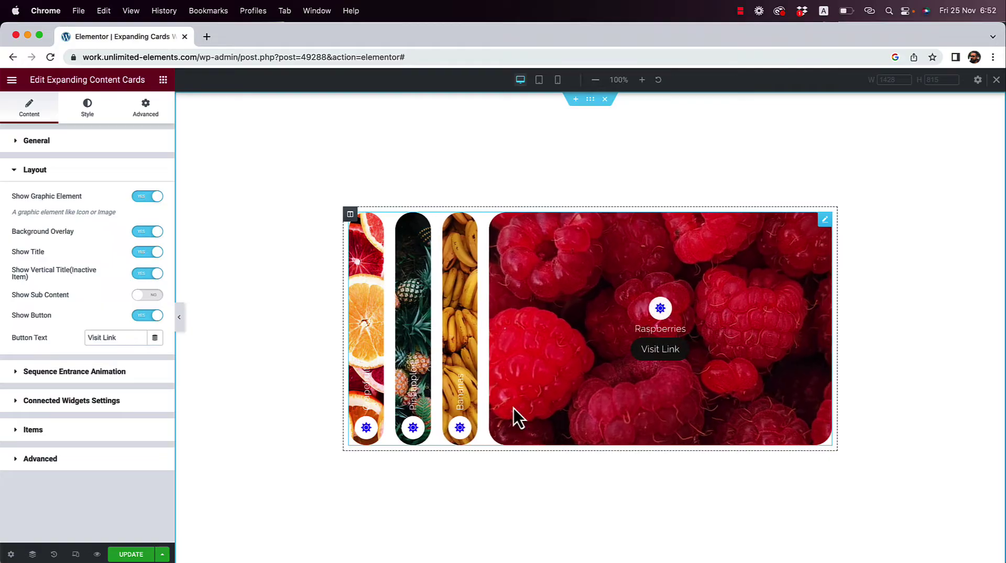
Set the widget to expand its cards on Click in the general settings
{"action": "left_click", "coordinate": [68, 142]}
{"action": "left_click", "coordinate": [123, 170]}
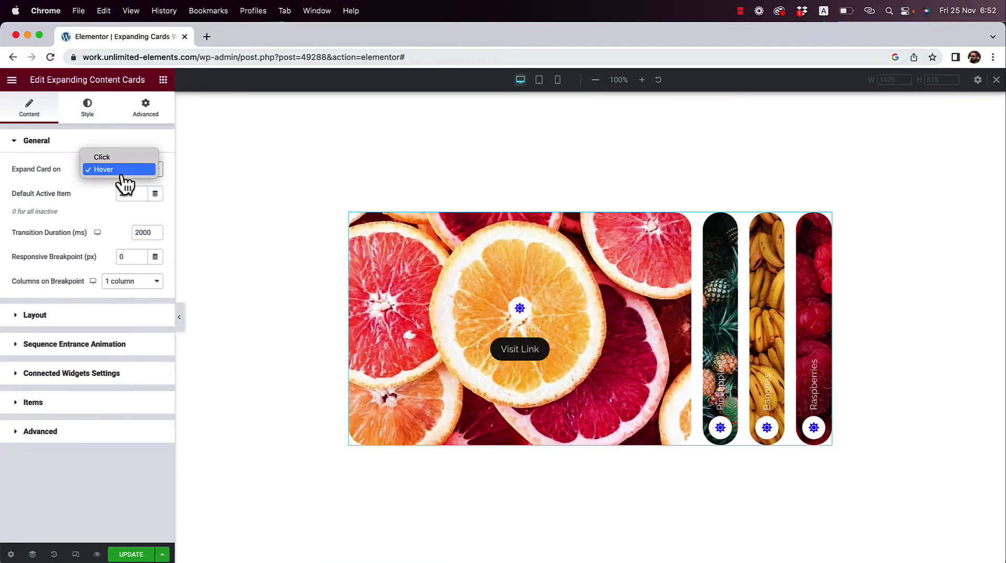
{"action": "left_click", "coordinate": [113, 158]}
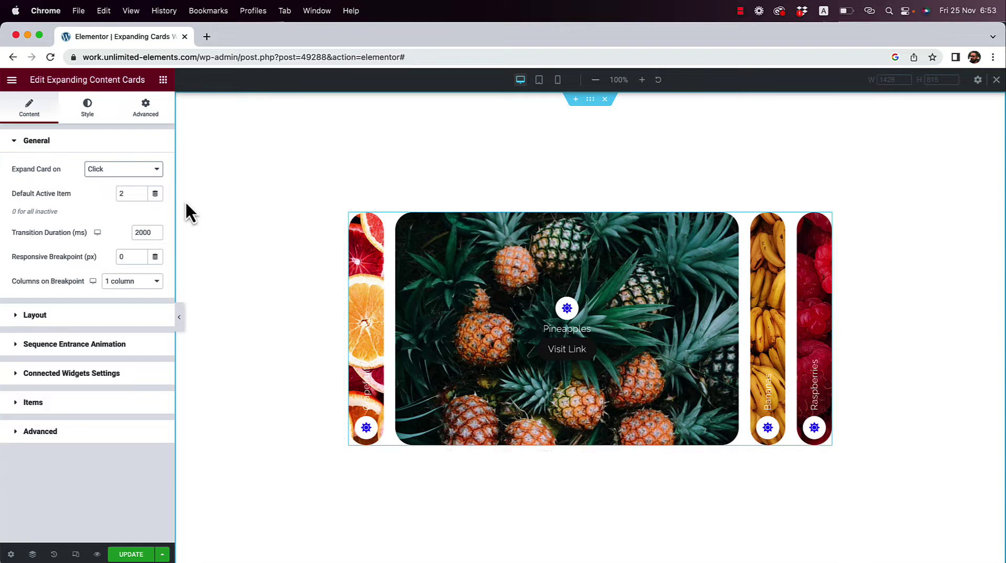
Give the inactive cards a classic overlay with the colour #000000
{"action": "left_click", "coordinate": [85, 116]}
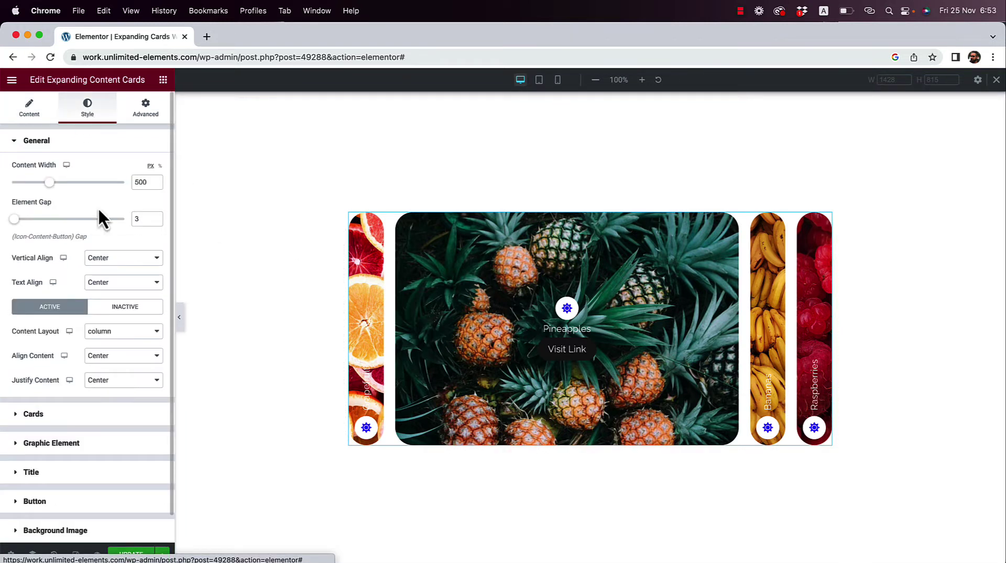
{"action": "scroll", "coordinate": [80, 480], "scroll_direction": "down", "scroll_amount": 1}
{"action": "left_click", "coordinate": [49, 532]}
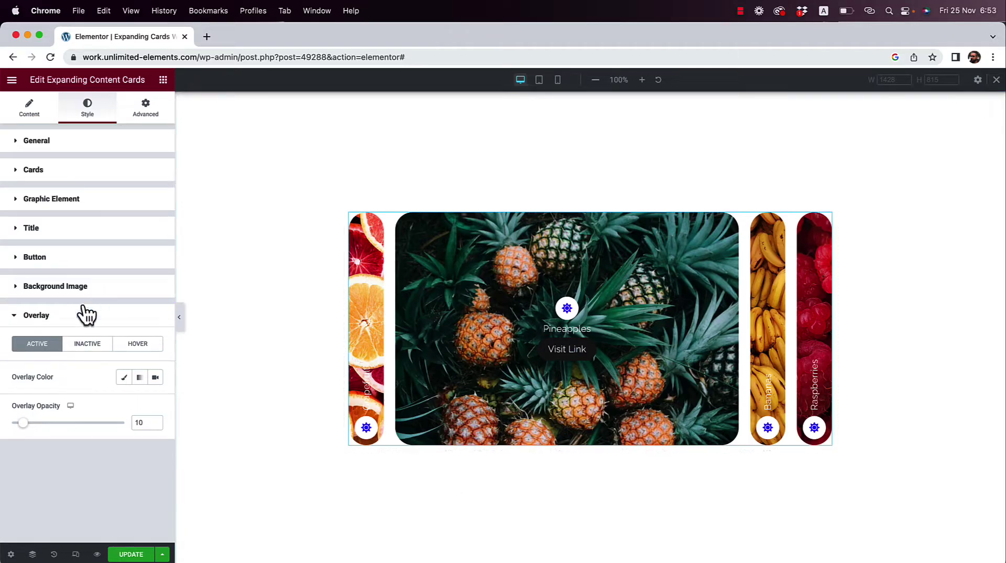
{"action": "left_click", "coordinate": [81, 348]}
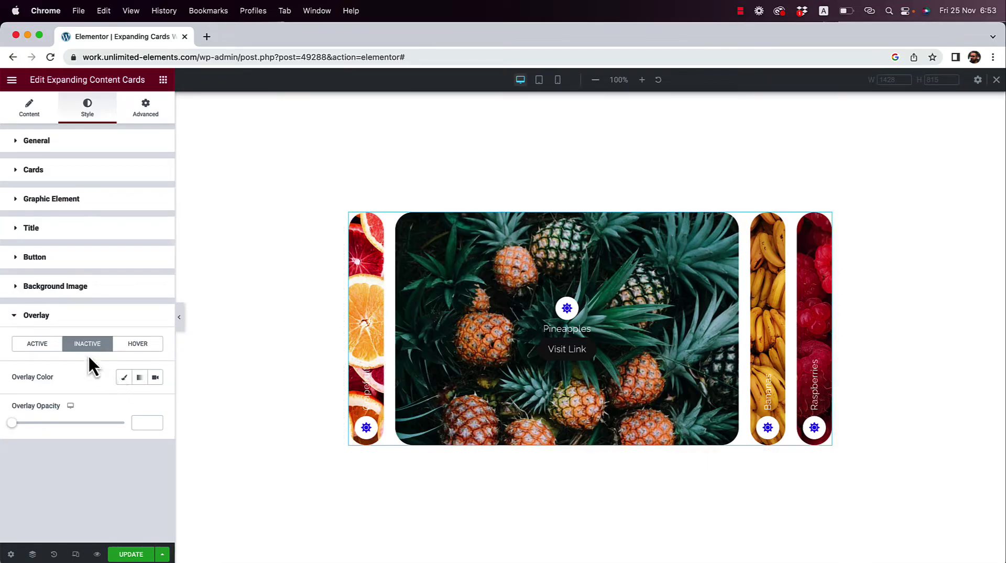
{"action": "left_click", "coordinate": [124, 378]}
{"action": "left_click", "coordinate": [156, 406]}
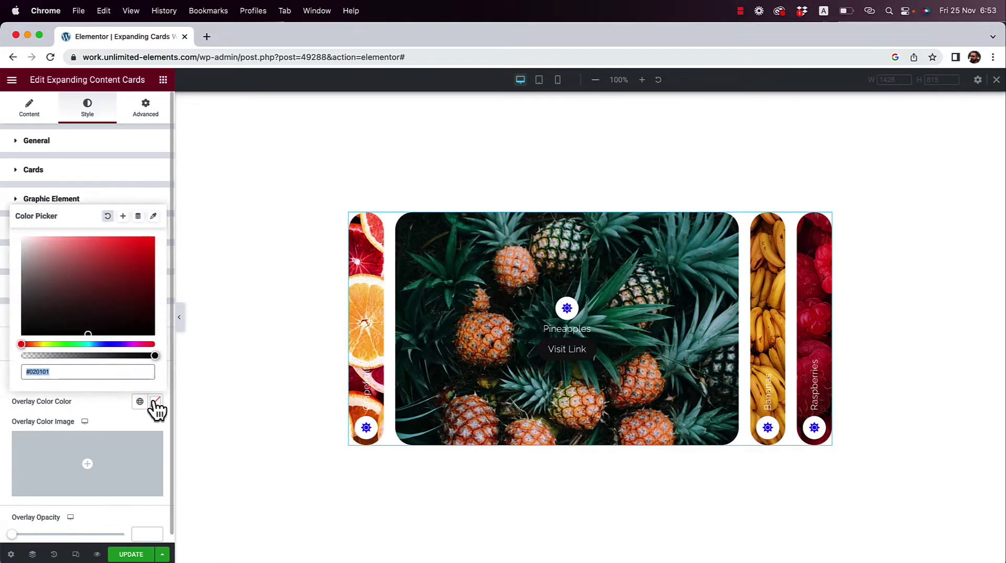
{"action": "left_click_drag", "start_coordinate": [131, 356], "coordinate": [160, 355]}
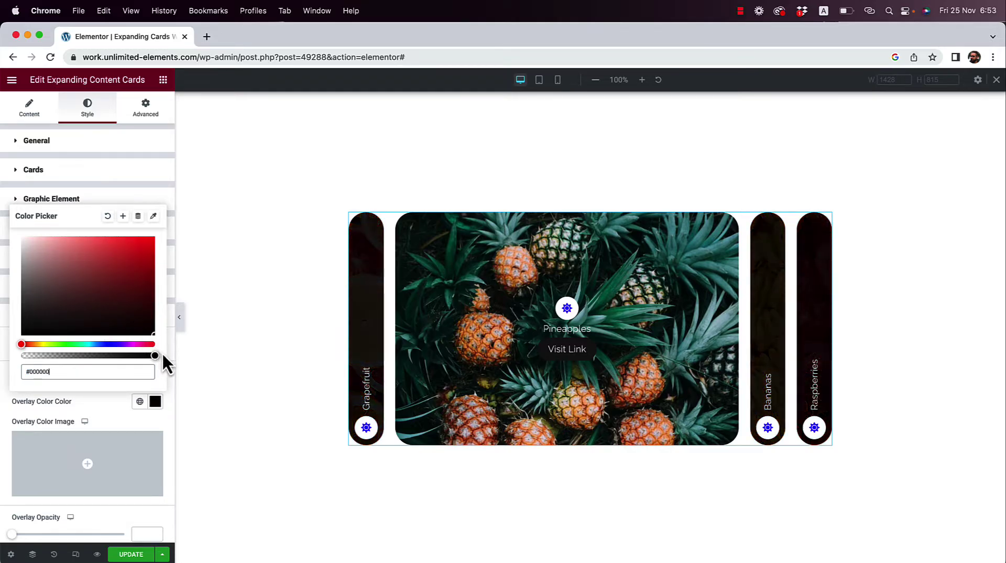
{"action": "left_click", "coordinate": [155, 412]}
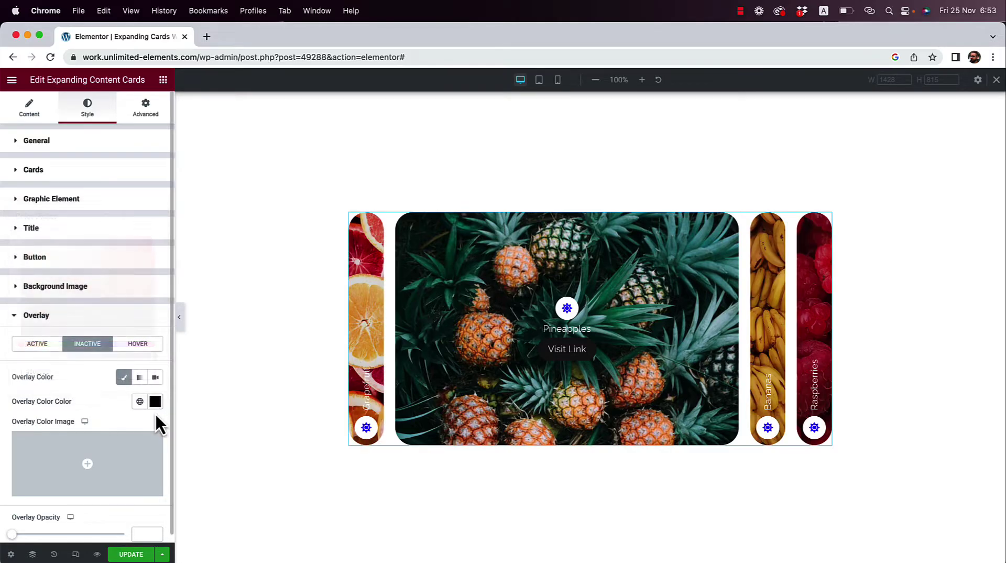
Set the overlay opacity of the inactive cards to 30
{"action": "scroll", "coordinate": [144, 423], "scroll_direction": "down", "scroll_amount": 1}
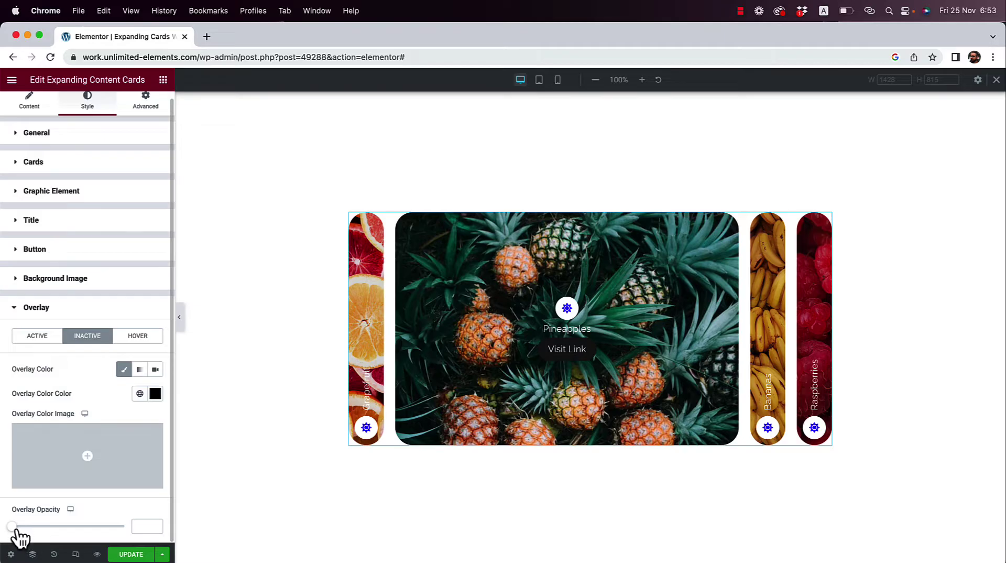
{"action": "left_click_drag", "start_coordinate": [16, 528], "coordinate": [82, 544]}
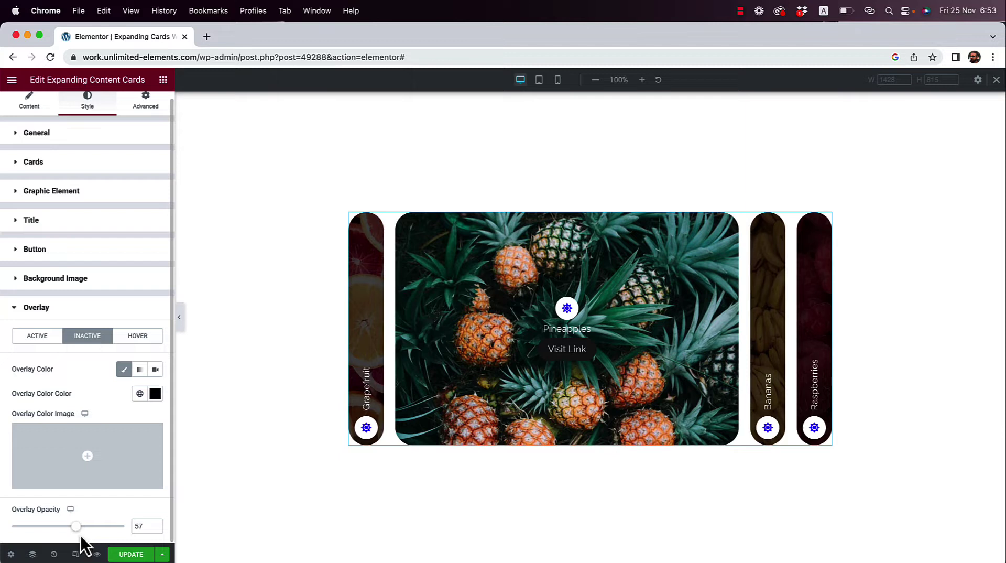
{"action": "left_click_drag", "start_coordinate": [76, 526], "coordinate": [47, 526]}
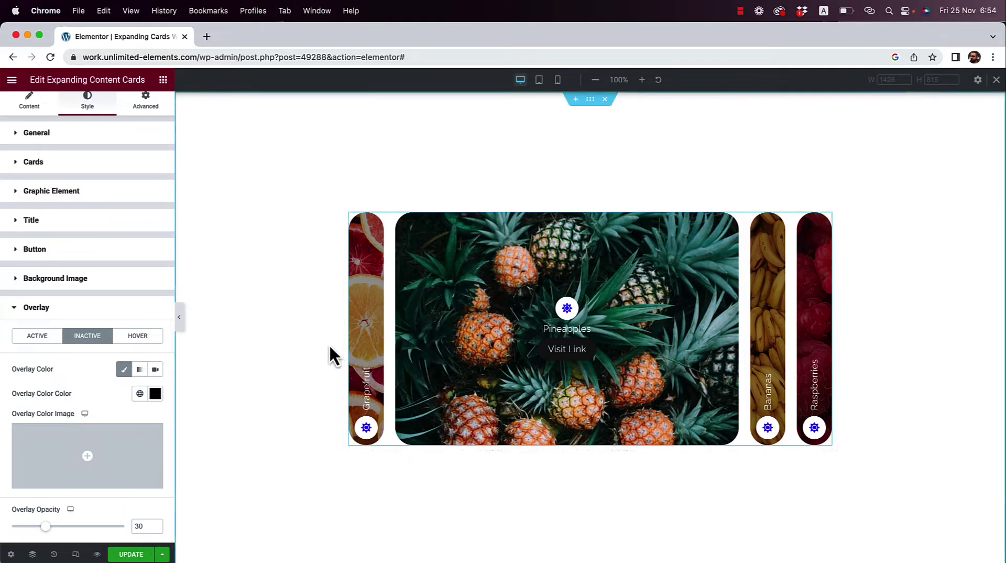
Give the active cards a gradient overlay with first colour #00000003 and second colour #000000
{"action": "left_click", "coordinate": [40, 339]}
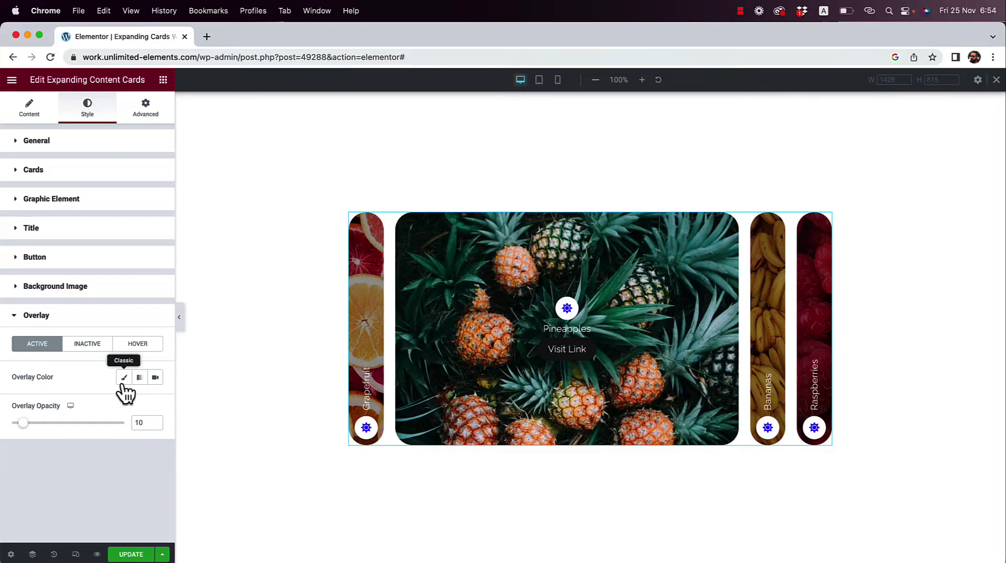
{"action": "left_click", "coordinate": [137, 378]}
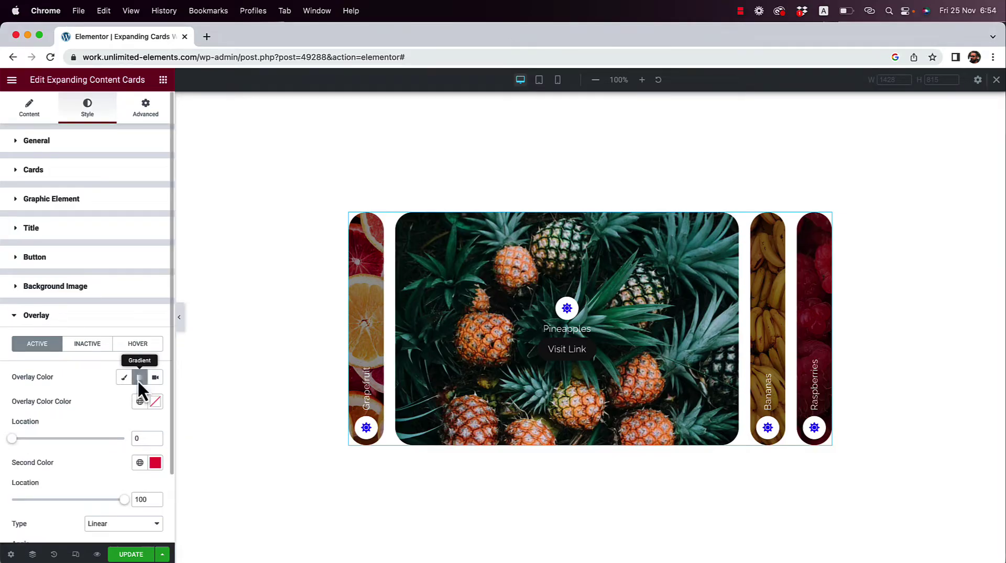
{"action": "left_click", "coordinate": [155, 462]}
{"action": "left_click_drag", "start_coordinate": [124, 386], "coordinate": [156, 402]}
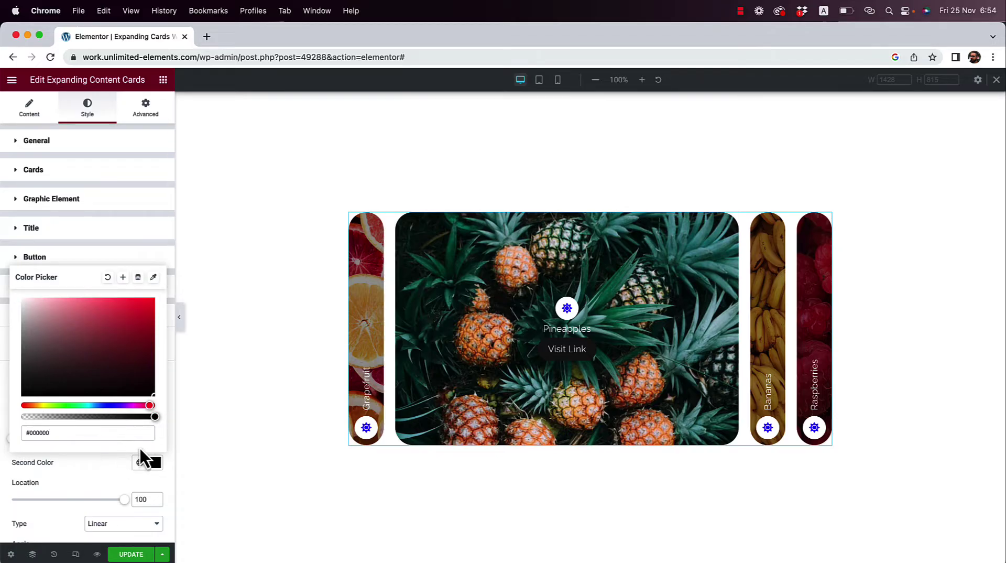
{"action": "left_click", "coordinate": [112, 483]}
{"action": "left_click", "coordinate": [155, 402]}
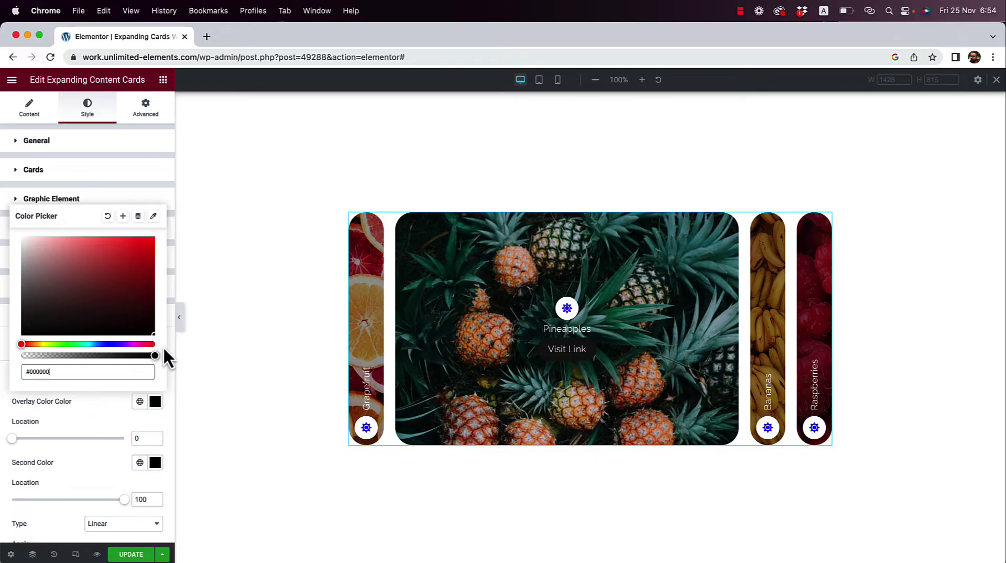
{"action": "left_click_drag", "start_coordinate": [152, 356], "coordinate": [23, 357]}
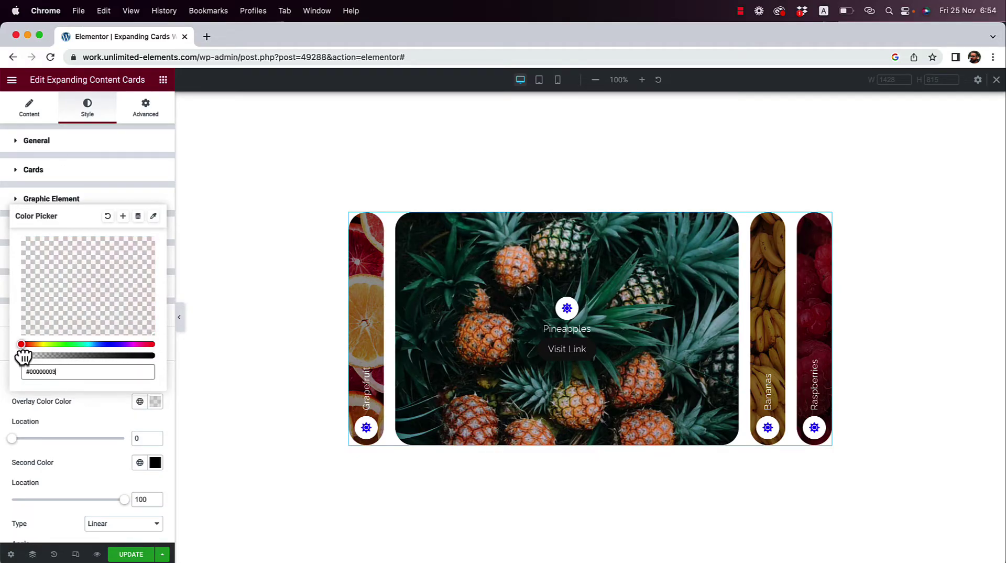
{"action": "left_click", "coordinate": [63, 464]}
Set the overlay opacity of the active cards to 75 and preview it on the grapefruit card
{"action": "scroll", "coordinate": [117, 488], "scroll_direction": "down", "scroll_amount": 3}
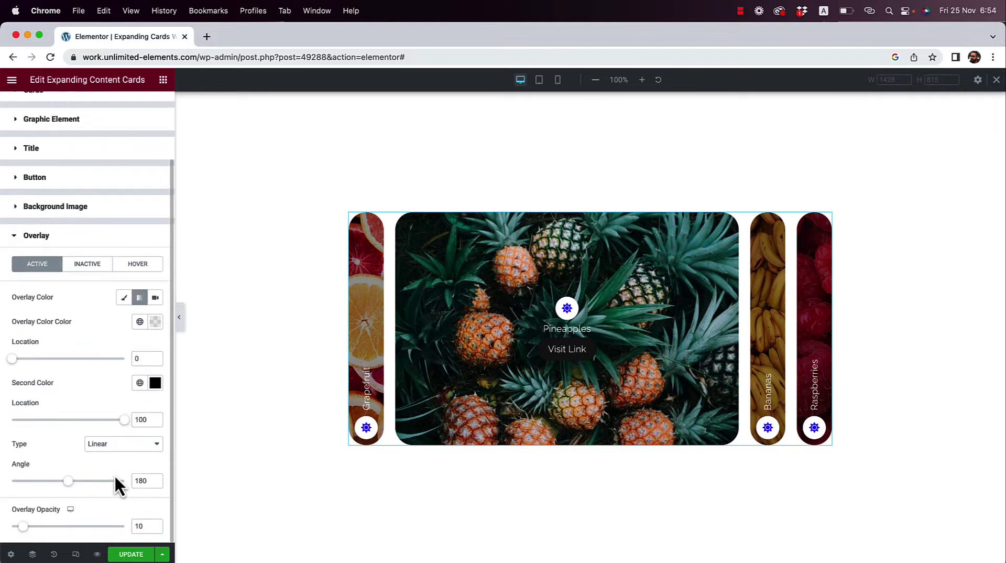
{"action": "left_click_drag", "start_coordinate": [23, 528], "coordinate": [100, 543]}
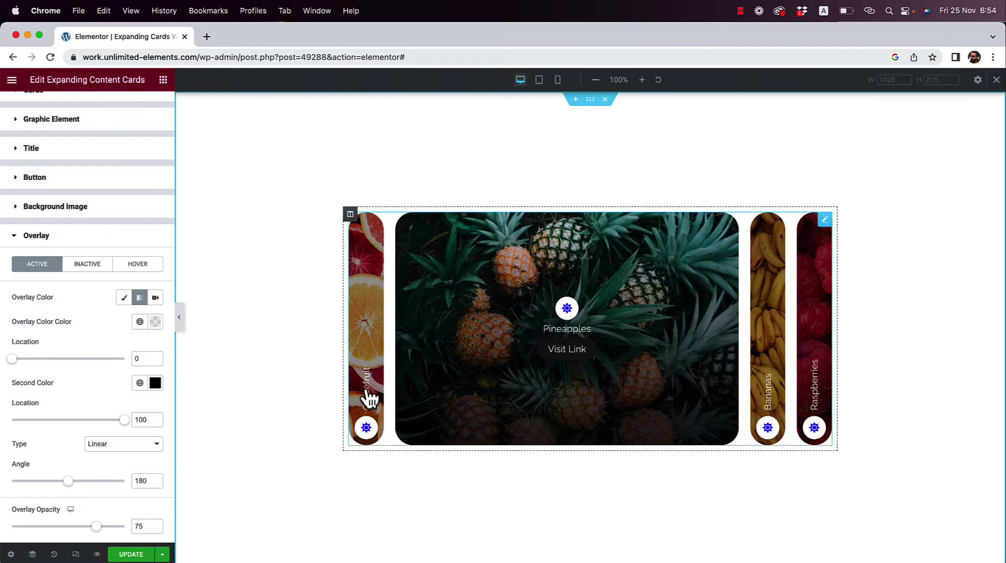
{"action": "left_click", "coordinate": [366, 331]}
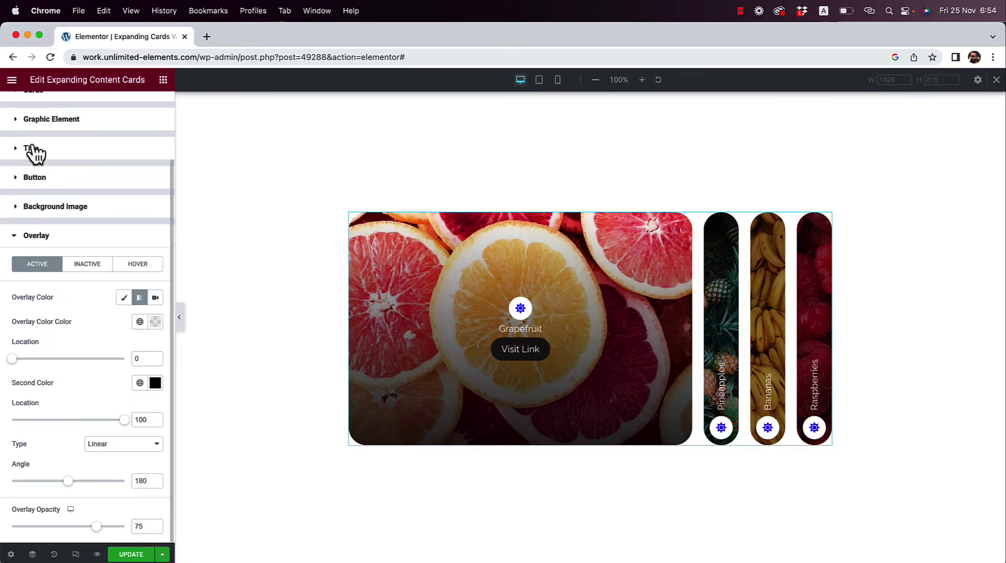
Give the cards' button a solid border with a width of 2 px on all sides and the colour #FFFFFF
{"action": "scroll", "coordinate": [61, 186], "scroll_direction": "up", "scroll_amount": 3}
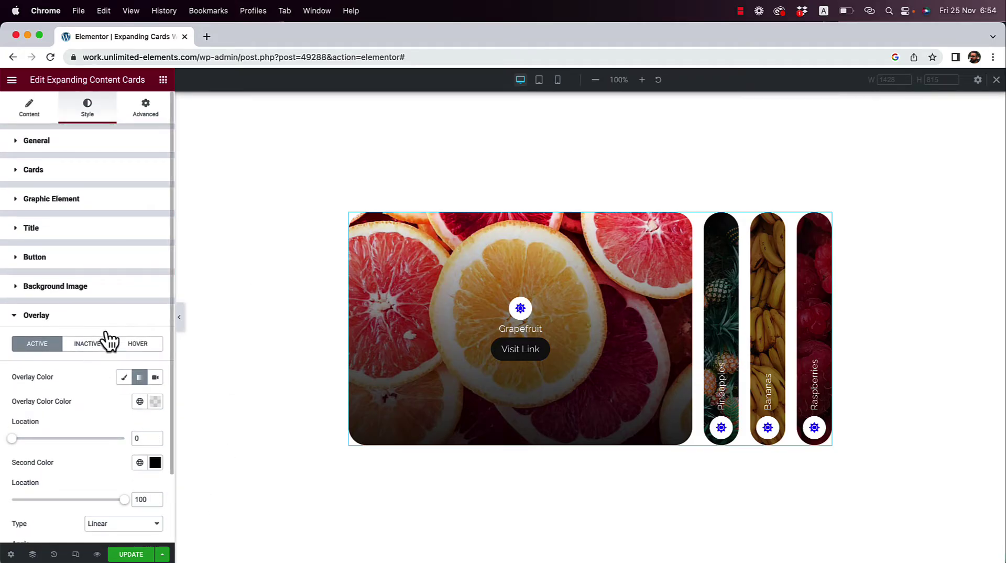
{"action": "left_click", "coordinate": [51, 264]}
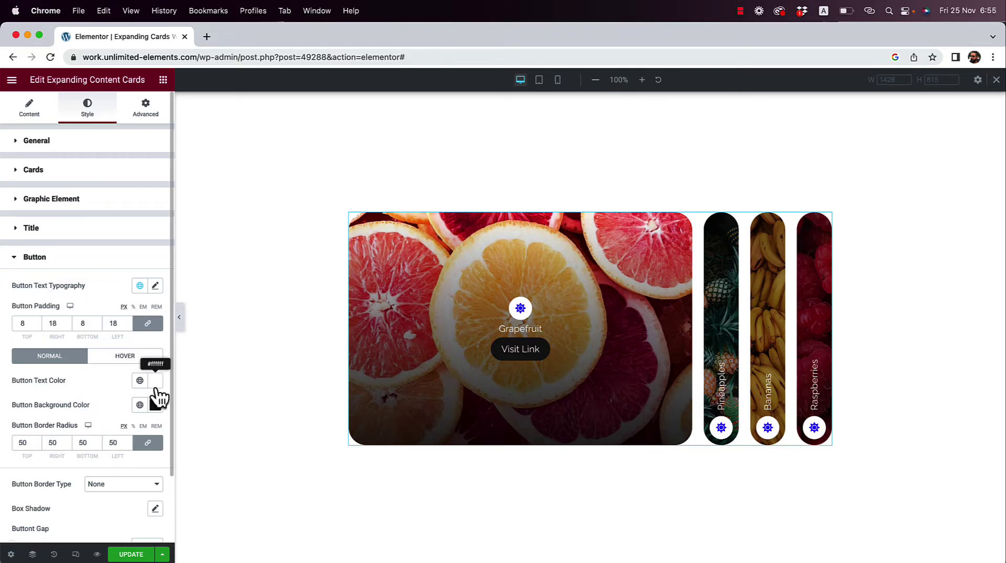
{"action": "scroll", "coordinate": [156, 389], "scroll_direction": "down", "scroll_amount": 2}
{"action": "left_click", "coordinate": [124, 429]}
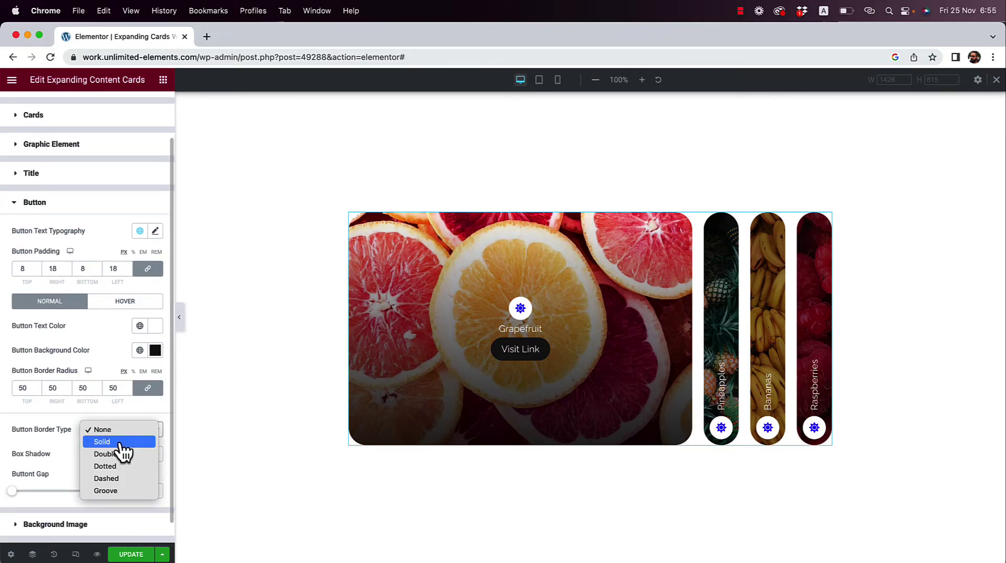
{"action": "left_click", "coordinate": [120, 443]}
{"action": "left_click", "coordinate": [23, 466]}
{"action": "type", "text": "2"}
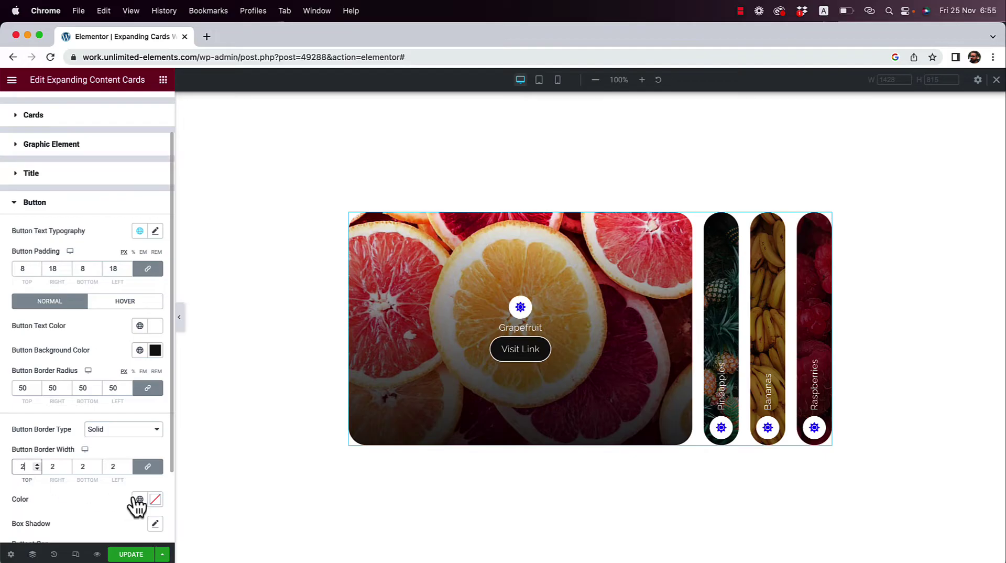
{"action": "left_click", "coordinate": [155, 499]}
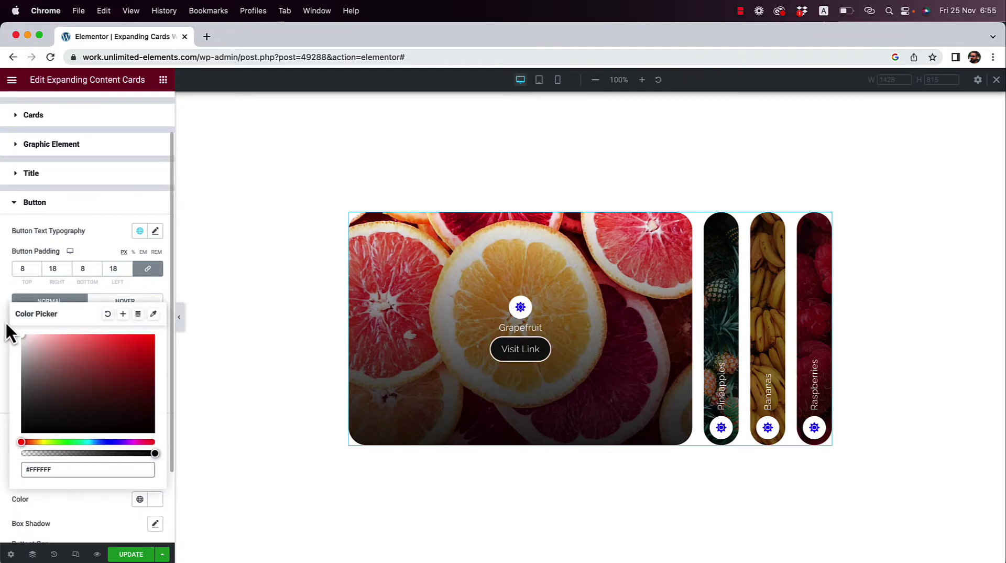
{"action": "left_click", "coordinate": [5, 297]}
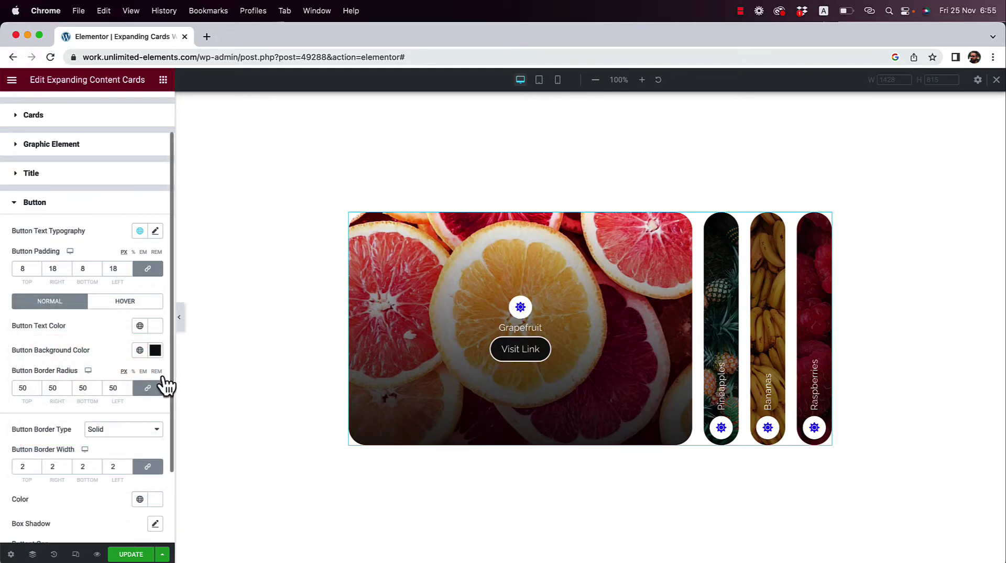
Clear the background colour of the cards' button in its normal state
{"action": "left_click", "coordinate": [155, 351]}
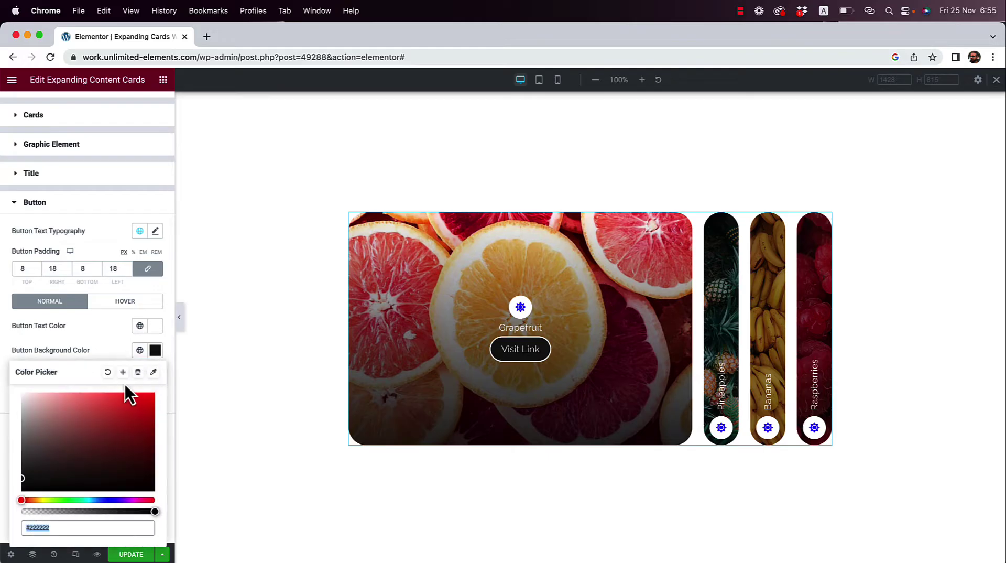
{"action": "left_click", "coordinate": [108, 373]}
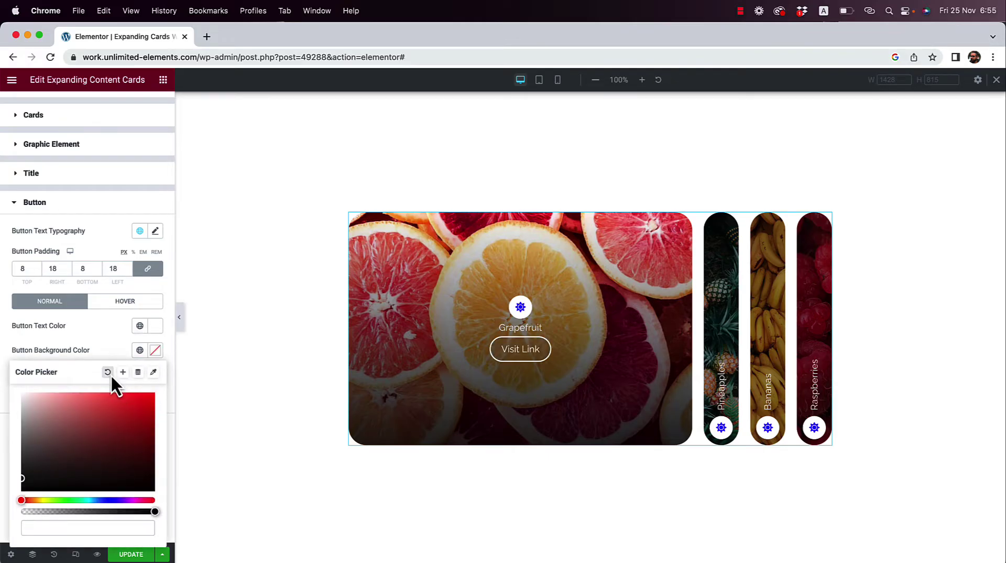
{"action": "left_click", "coordinate": [112, 316]}
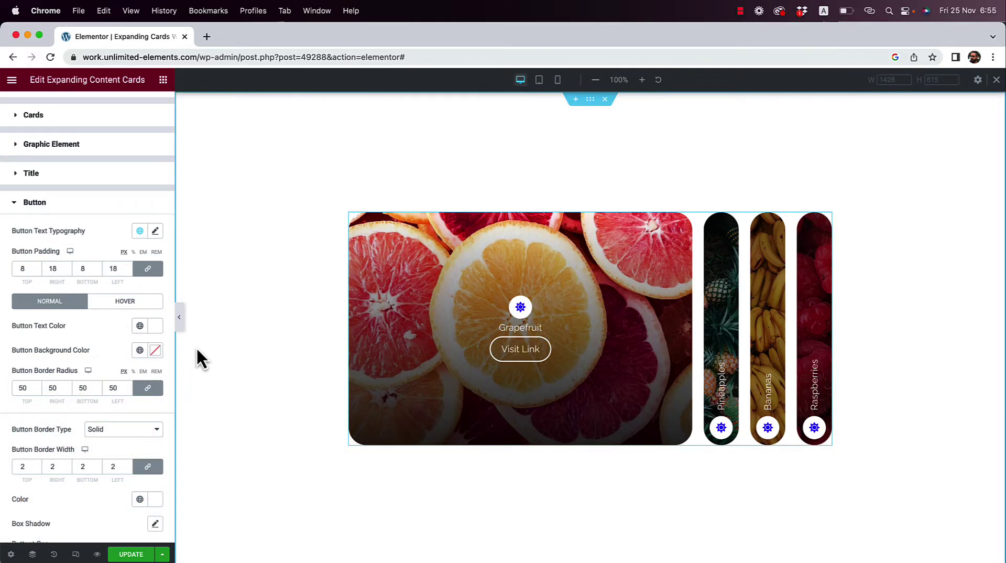
Set the card title typography to a size of 21 px and a weight of 600 (Semi Bold)
{"action": "left_click", "coordinate": [33, 174]}
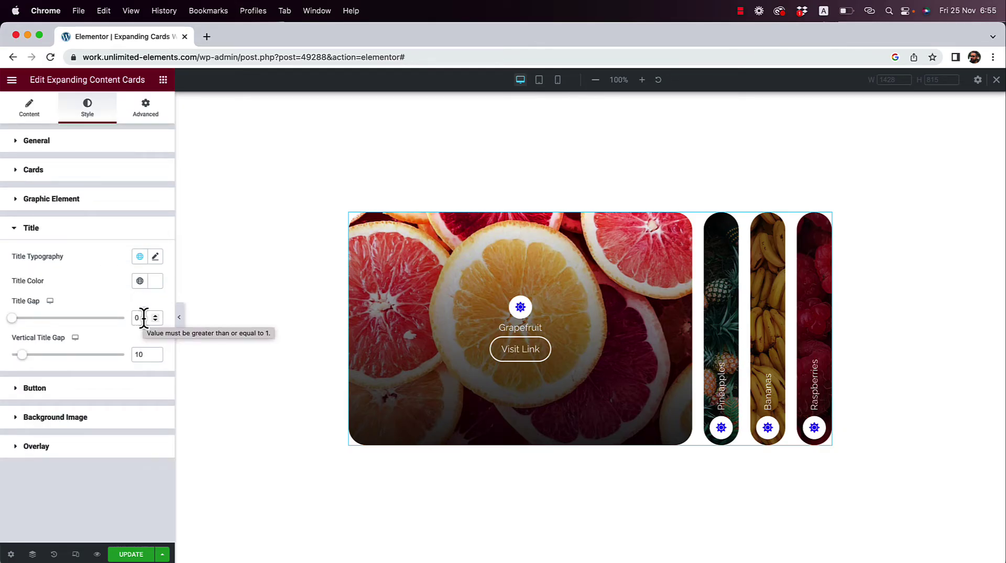
{"action": "left_click", "coordinate": [156, 257]}
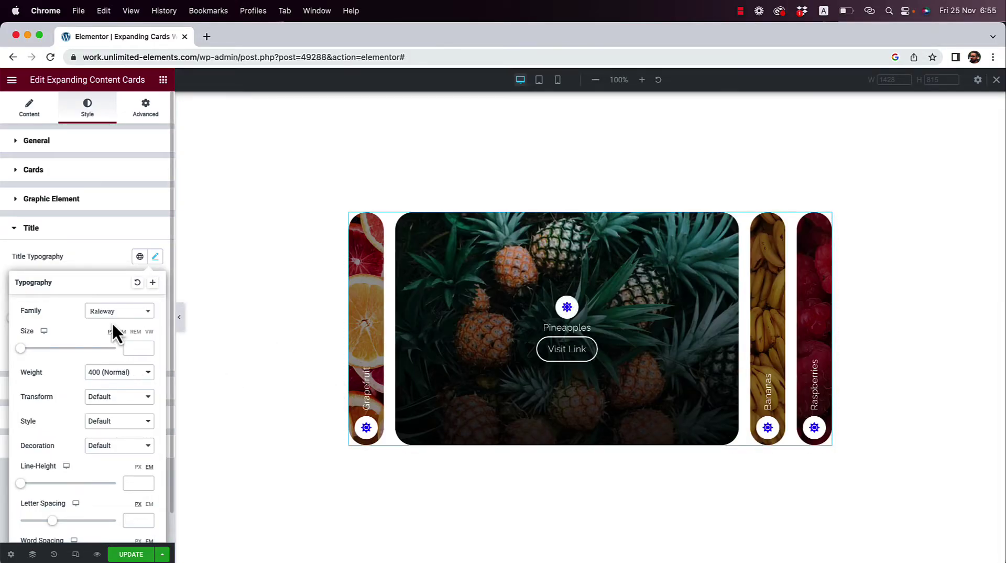
{"action": "left_click", "coordinate": [135, 348]}
{"action": "type", "text": "21"}
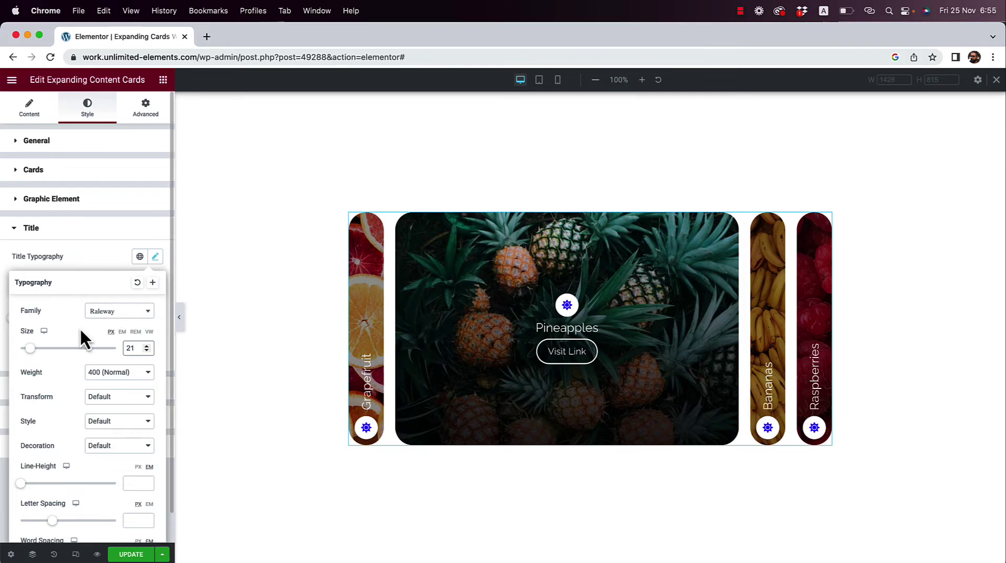
{"action": "left_click", "coordinate": [97, 373]}
{"action": "left_click", "coordinate": [103, 385]}
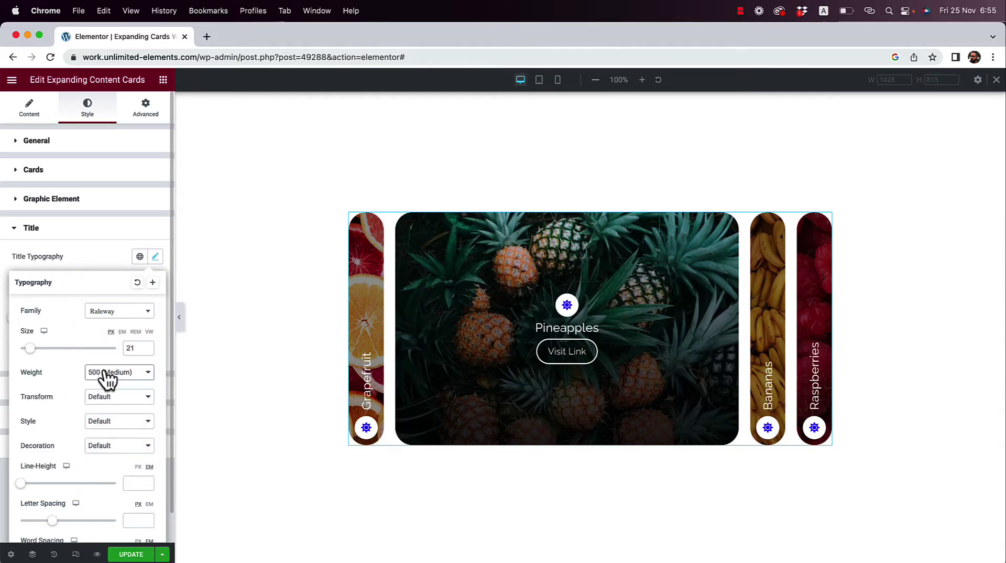
{"action": "left_click", "coordinate": [108, 375]}
{"action": "left_click", "coordinate": [105, 385]}
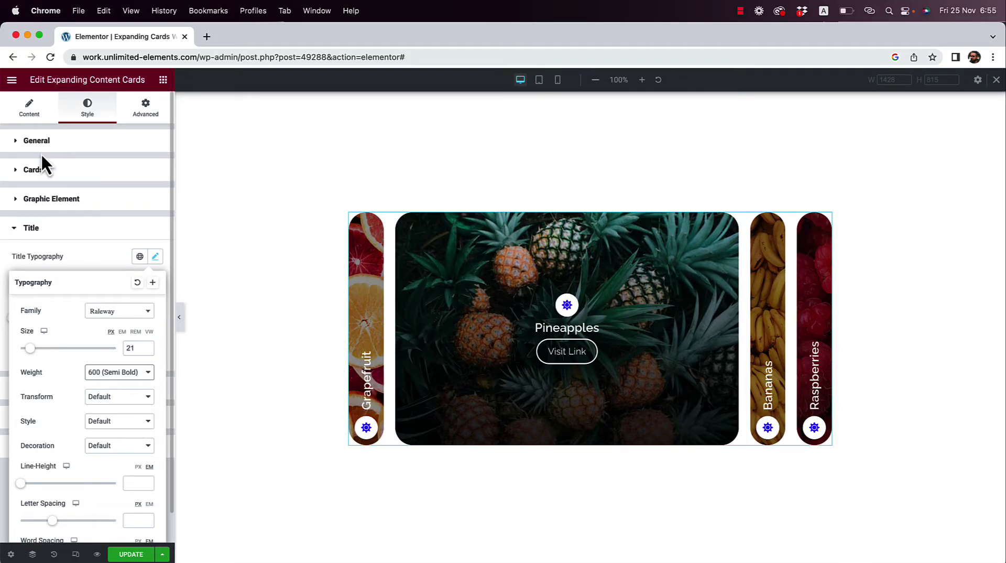
Set the Grapefruit item's graphic element source to Text, using 01 as the graphic element text
{"action": "left_click", "coordinate": [42, 203]}
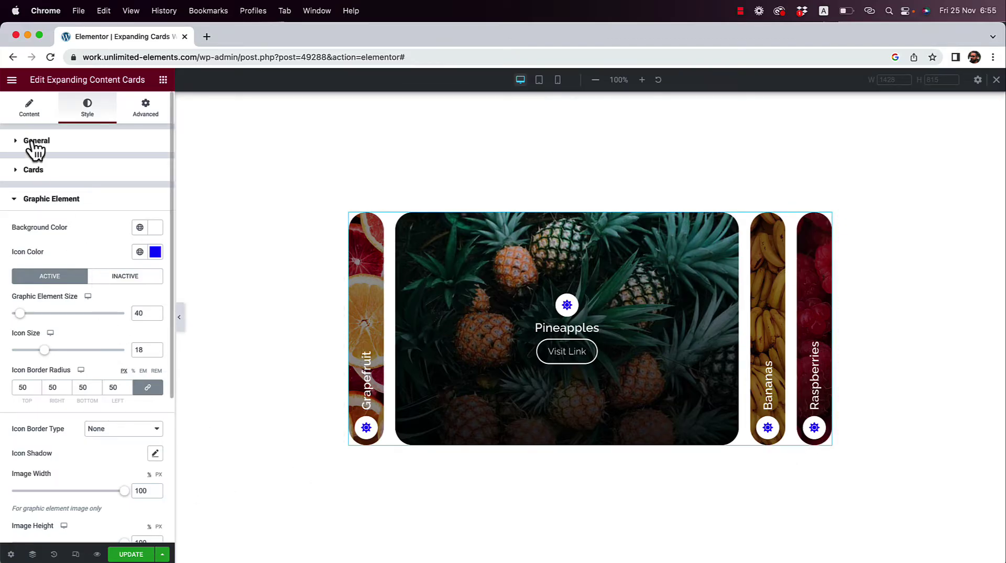
{"action": "left_click", "coordinate": [29, 109]}
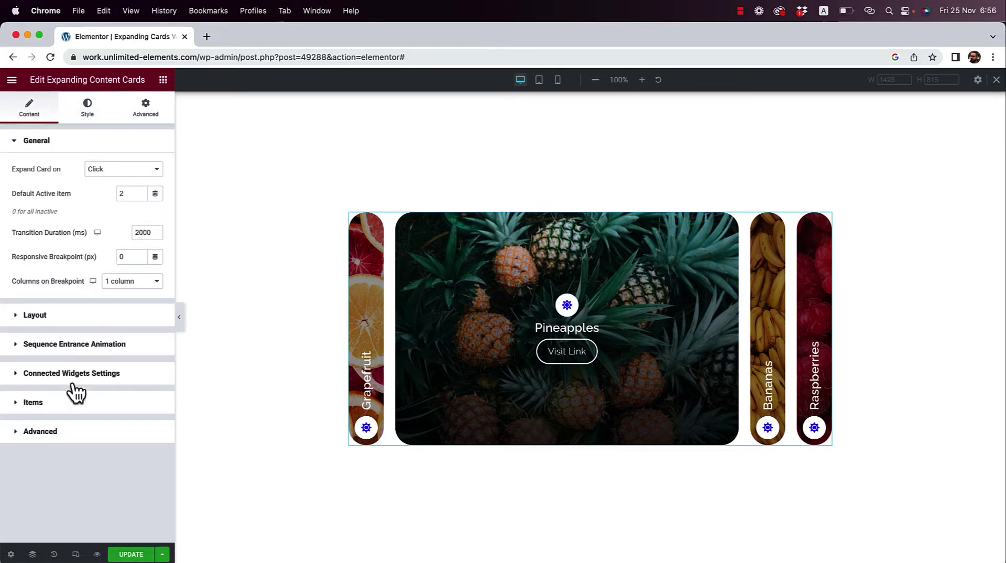
{"action": "left_click", "coordinate": [33, 403]}
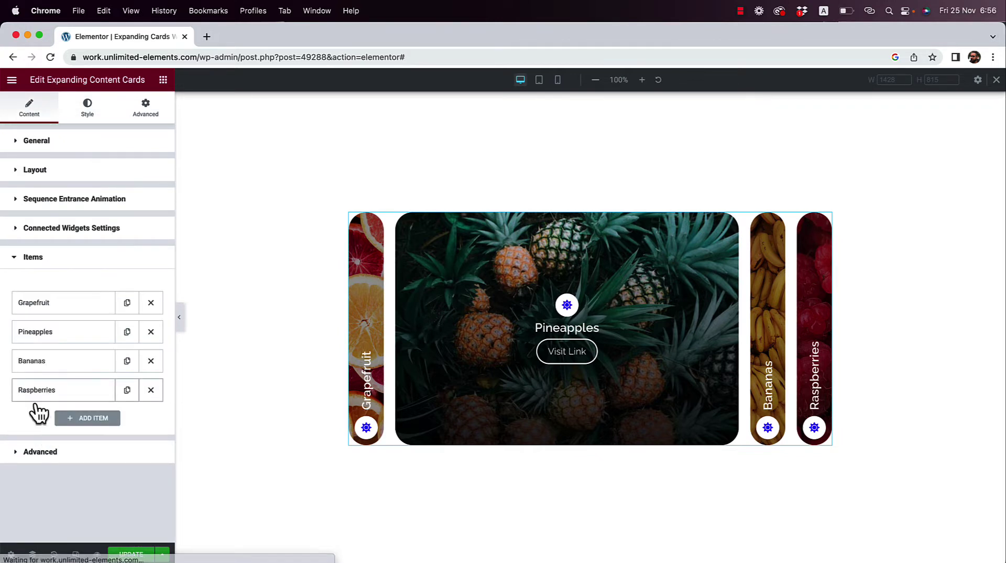
{"action": "left_click", "coordinate": [54, 306]}
{"action": "scroll", "coordinate": [109, 383], "scroll_direction": "down", "scroll_amount": 3}
{"action": "scroll", "coordinate": [109, 381], "scroll_direction": "down", "scroll_amount": 1}
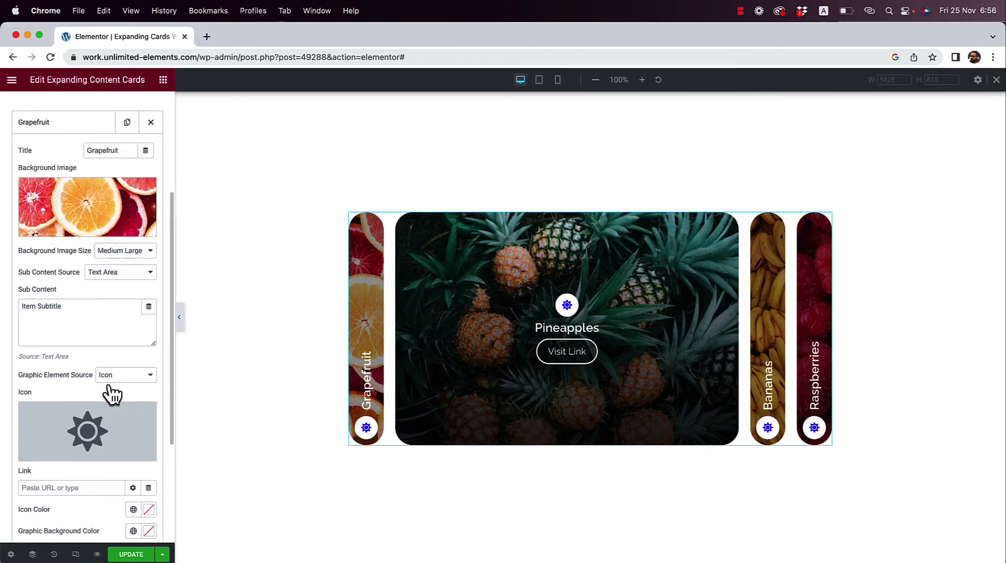
{"action": "left_click", "coordinate": [113, 376]}
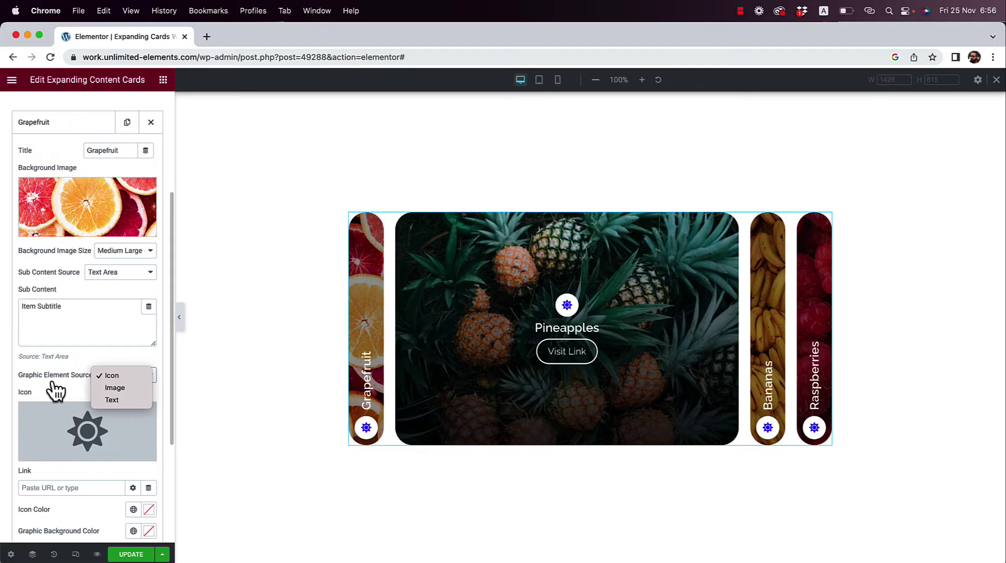
{"action": "left_click", "coordinate": [107, 400]}
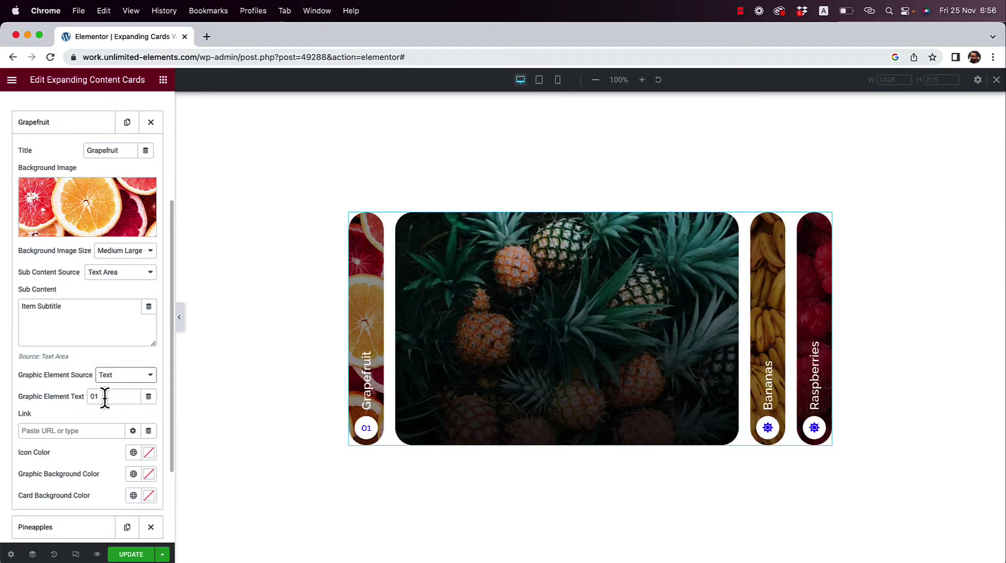
{"action": "left_click", "coordinate": [105, 396]}
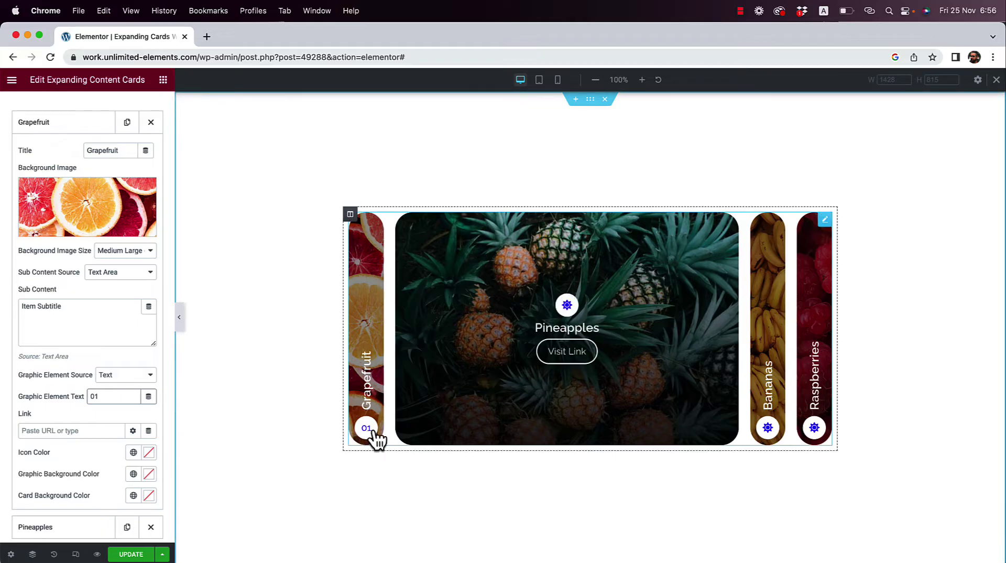
Set the Pineapples item's graphic element source to Text, using 02 as the graphic element text
{"action": "left_click", "coordinate": [58, 126]}
{"action": "left_click", "coordinate": [63, 152]}
{"action": "scroll", "coordinate": [95, 325], "scroll_direction": "down", "scroll_amount": 3}
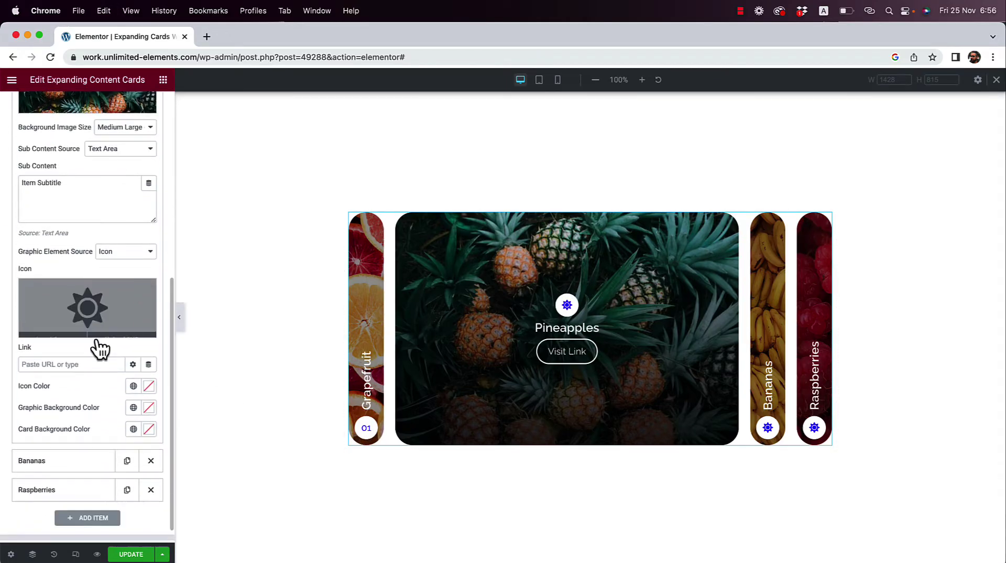
{"action": "left_click", "coordinate": [112, 252]}
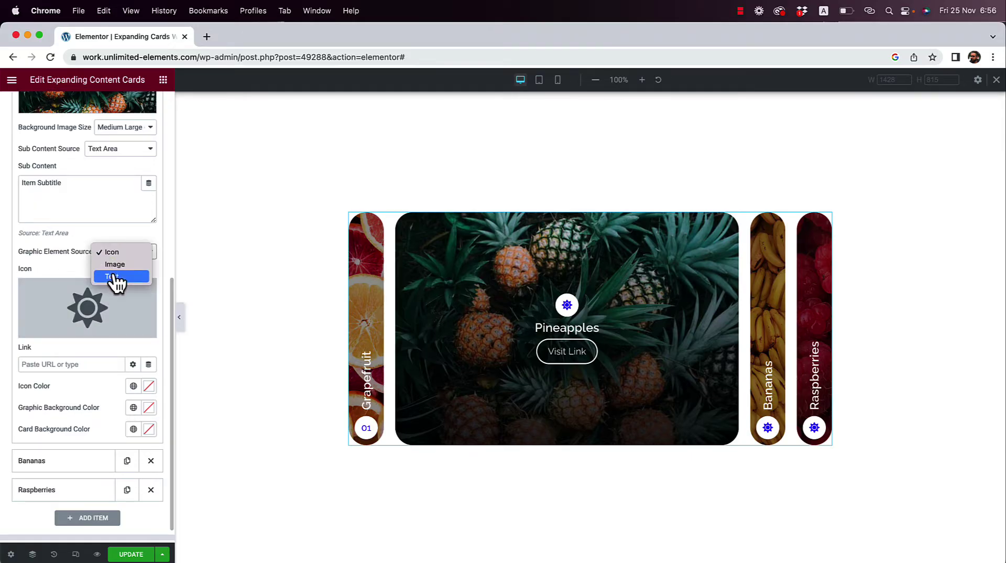
{"action": "left_click", "coordinate": [116, 278]}
{"action": "left_click", "coordinate": [97, 309]}
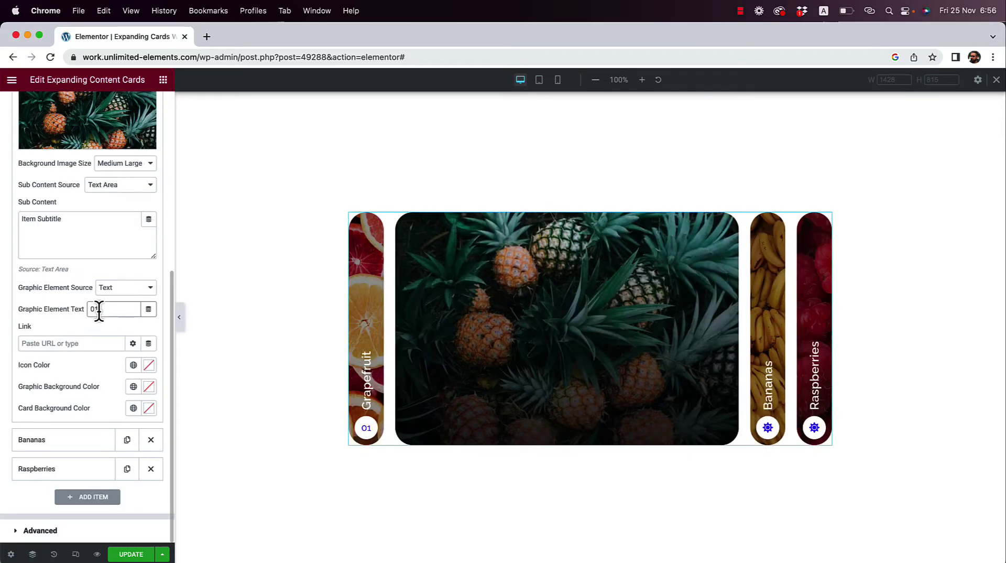
Set the Bananas item's graphic element source to Text, using 03 as the graphic element text
{"action": "scroll", "coordinate": [97, 224], "scroll_direction": "up", "scroll_amount": 6}
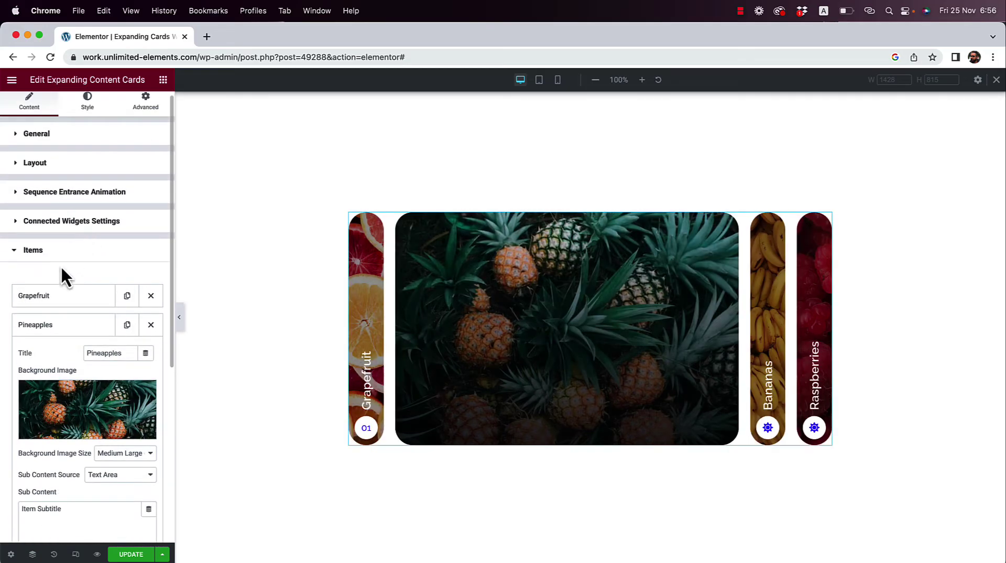
{"action": "left_click", "coordinate": [43, 330]}
{"action": "left_click", "coordinate": [37, 354]}
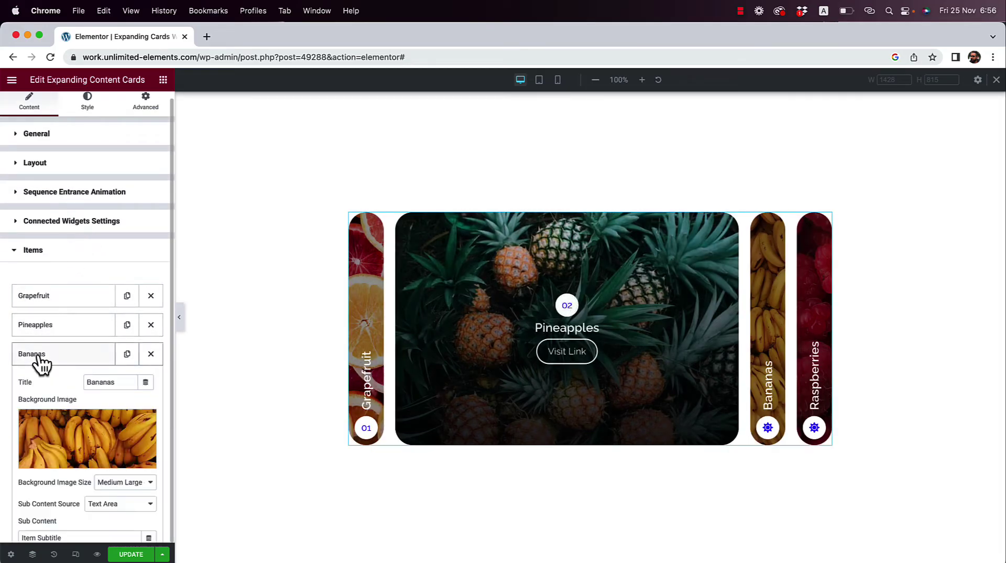
{"action": "scroll", "coordinate": [42, 364], "scroll_direction": "down", "scroll_amount": 2}
{"action": "scroll", "coordinate": [42, 364], "scroll_direction": "down", "scroll_amount": 4}
{"action": "left_click", "coordinate": [106, 354]}
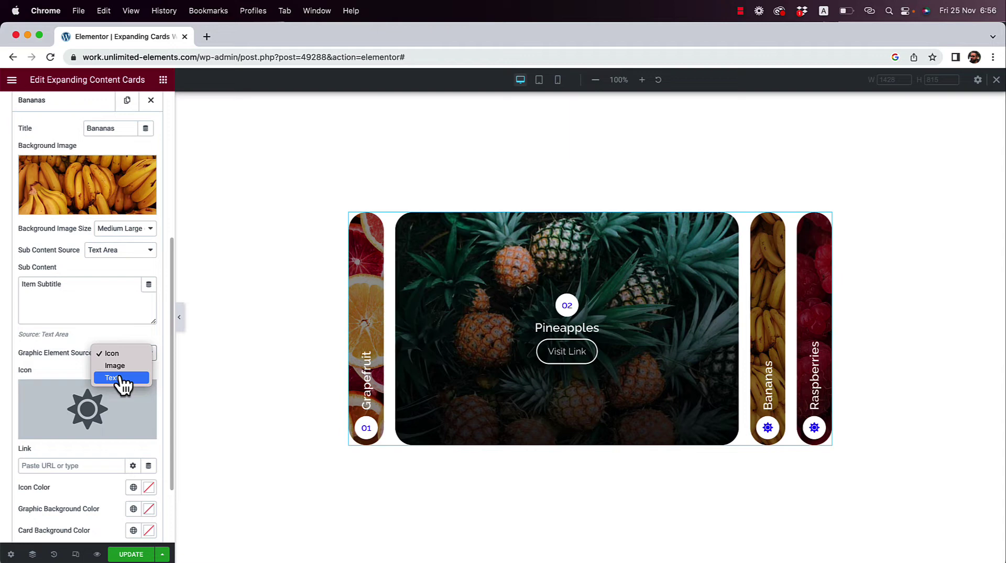
{"action": "left_click", "coordinate": [112, 378]}
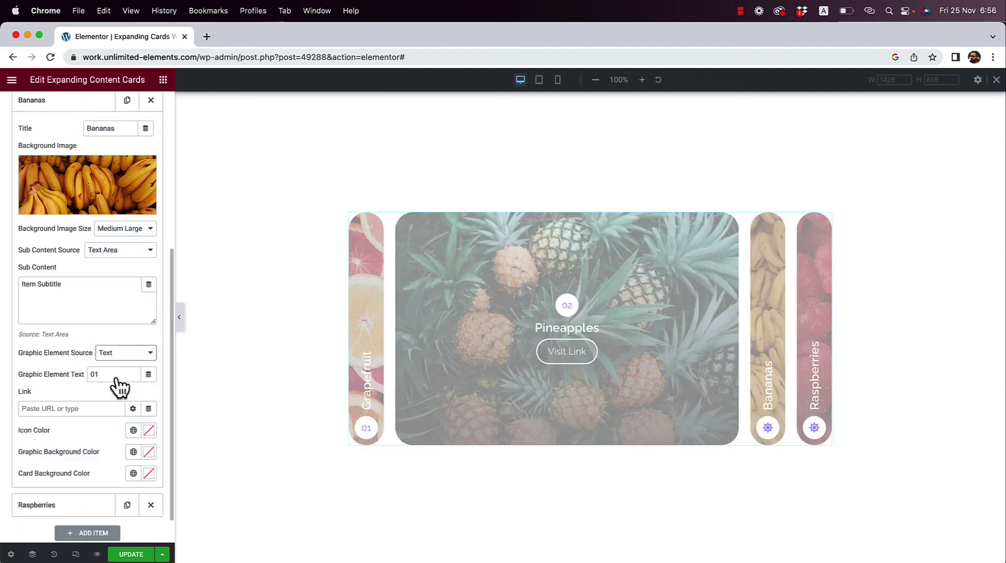
{"action": "left_click", "coordinate": [108, 375]}
{"action": "key", "text": "BackSpace"}
{"action": "type", "text": "3"}
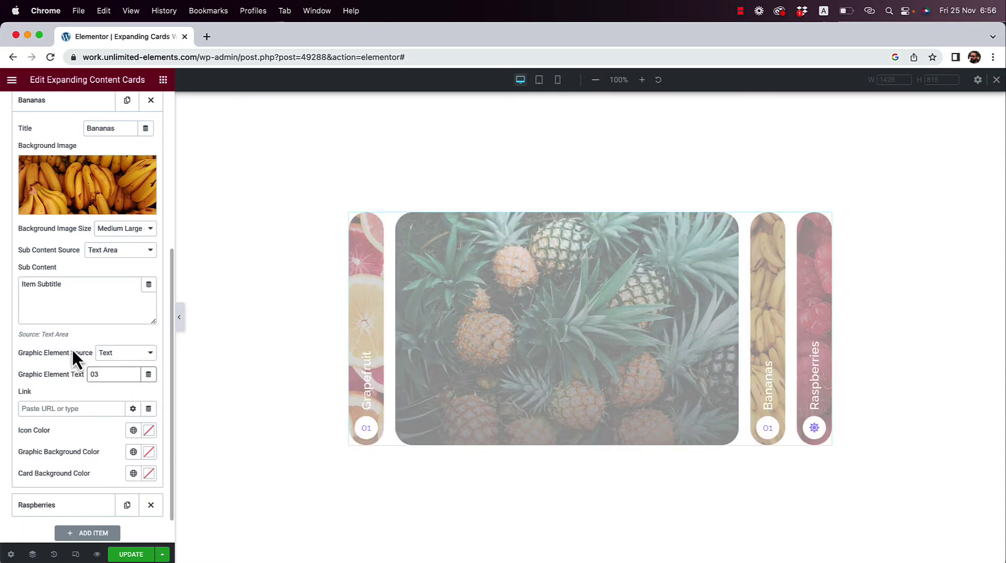
Set the Raspberries item's graphic element source to Text, using 04 as the graphic element text
{"action": "scroll", "coordinate": [74, 338], "scroll_direction": "down", "scroll_amount": 2}
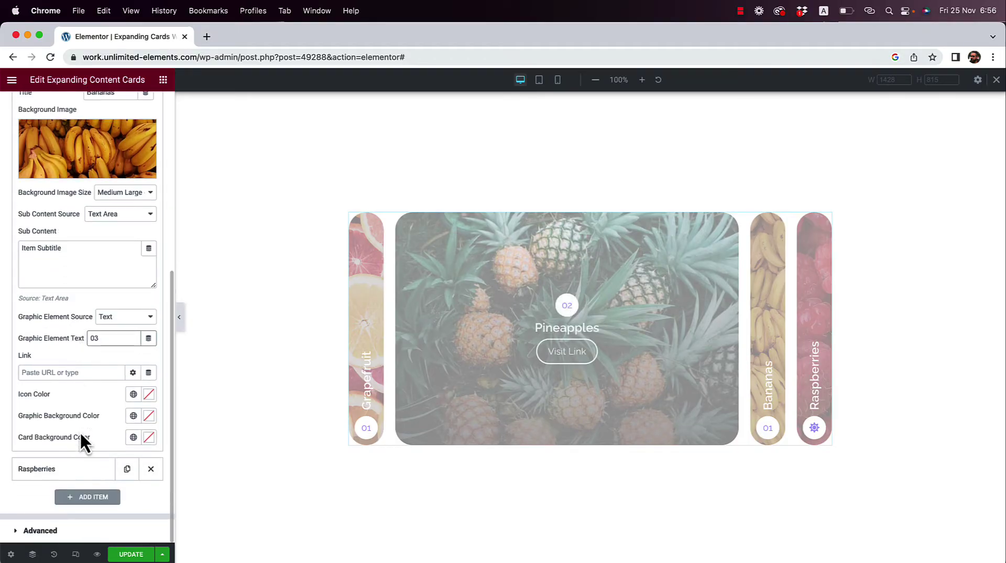
{"action": "left_click", "coordinate": [54, 471]}
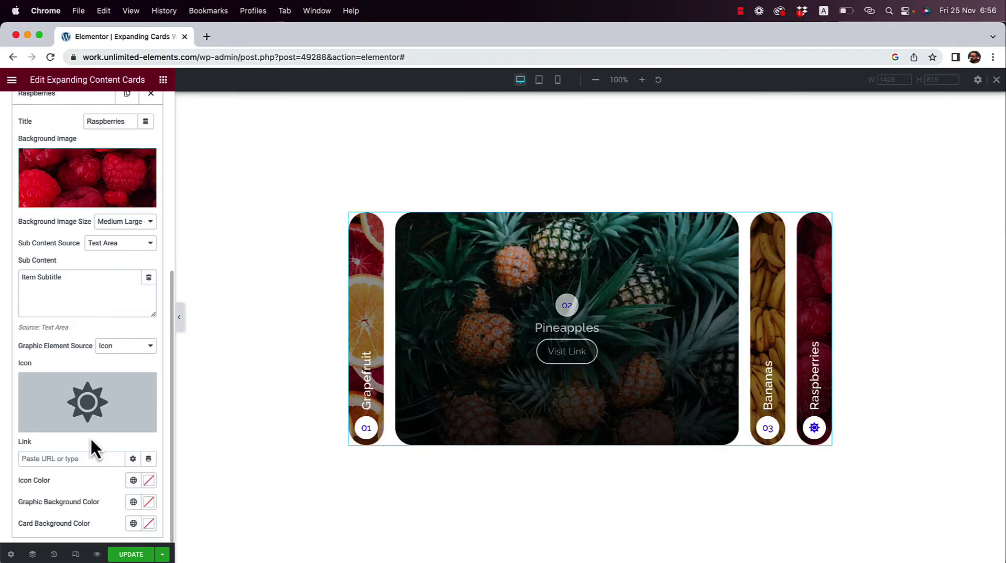
{"action": "scroll", "coordinate": [90, 436], "scroll_direction": "down", "scroll_amount": 2}
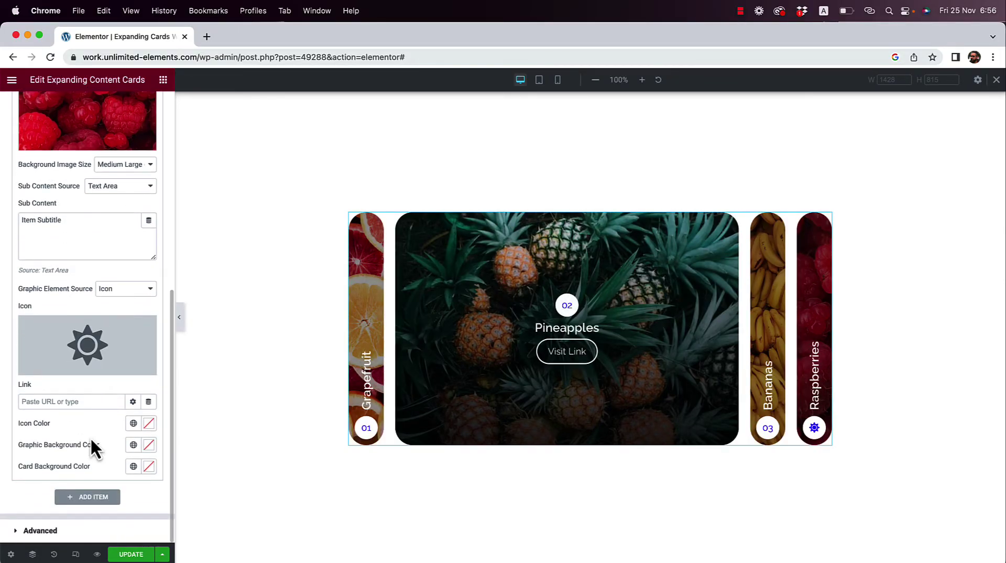
{"action": "left_click", "coordinate": [122, 290]}
{"action": "left_click", "coordinate": [113, 314]}
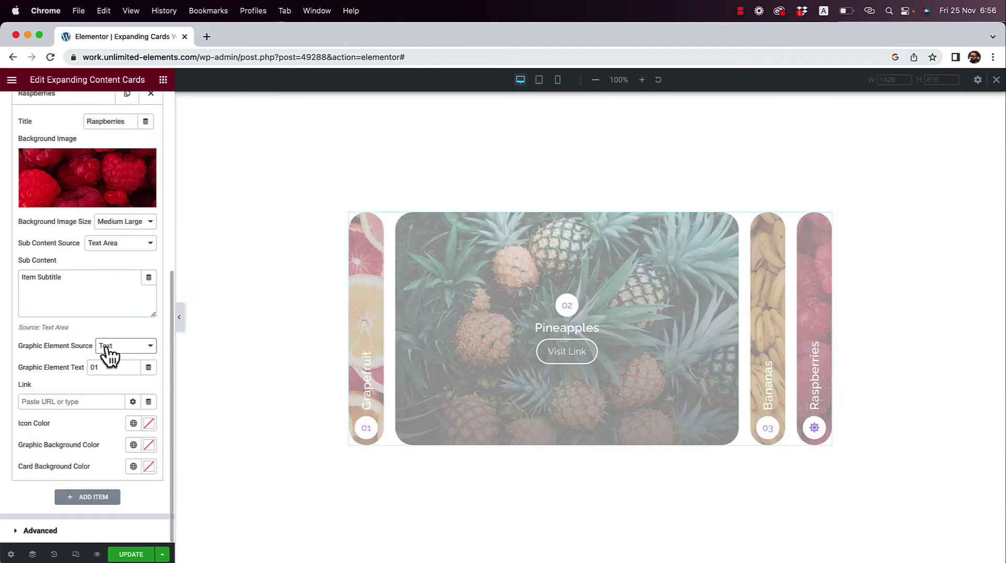
{"action": "left_click", "coordinate": [101, 369]}
{"action": "key", "text": "BackSpace"}
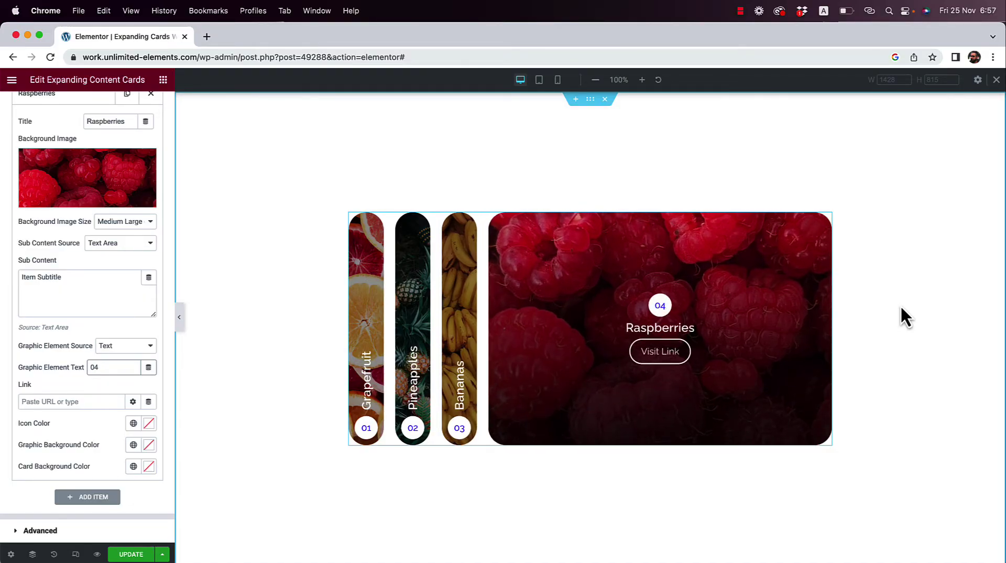
Enable remote connection and sync for the Expanding Content Cards widget, using Sync Group 1
{"action": "right_click", "coordinate": [354, 224]}
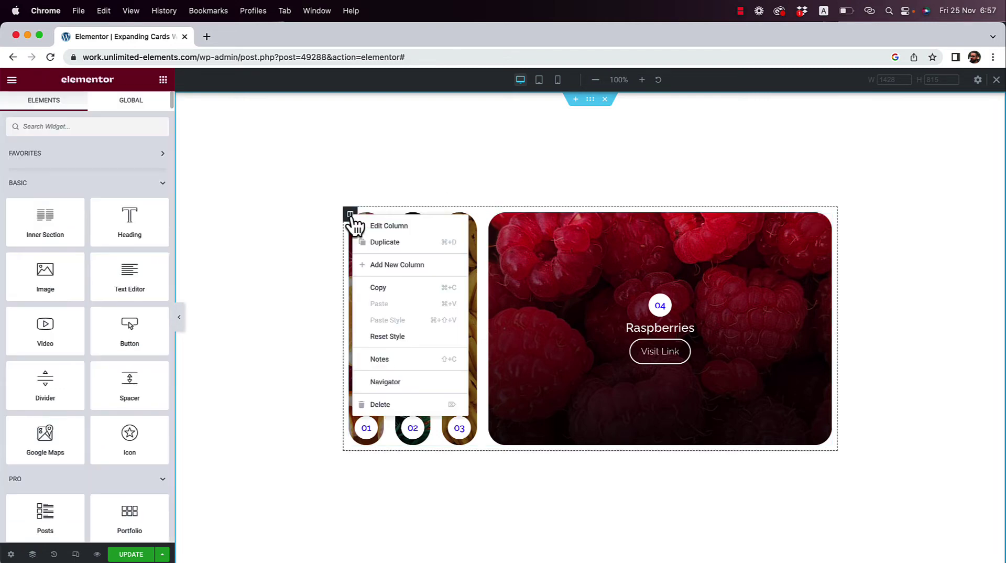
{"action": "left_click", "coordinate": [351, 217]}
{"action": "left_click", "coordinate": [588, 283]}
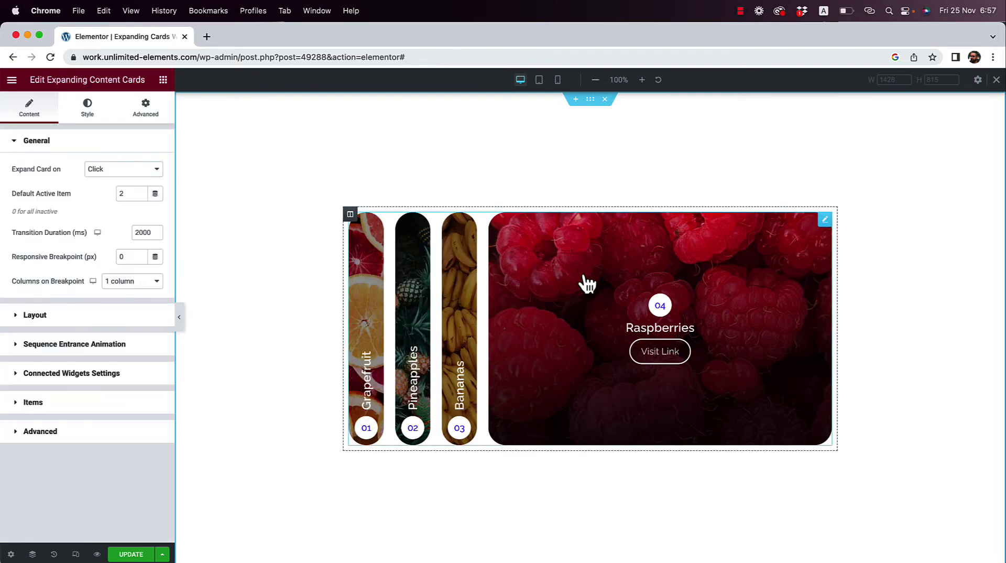
{"action": "left_click", "coordinate": [58, 376]}
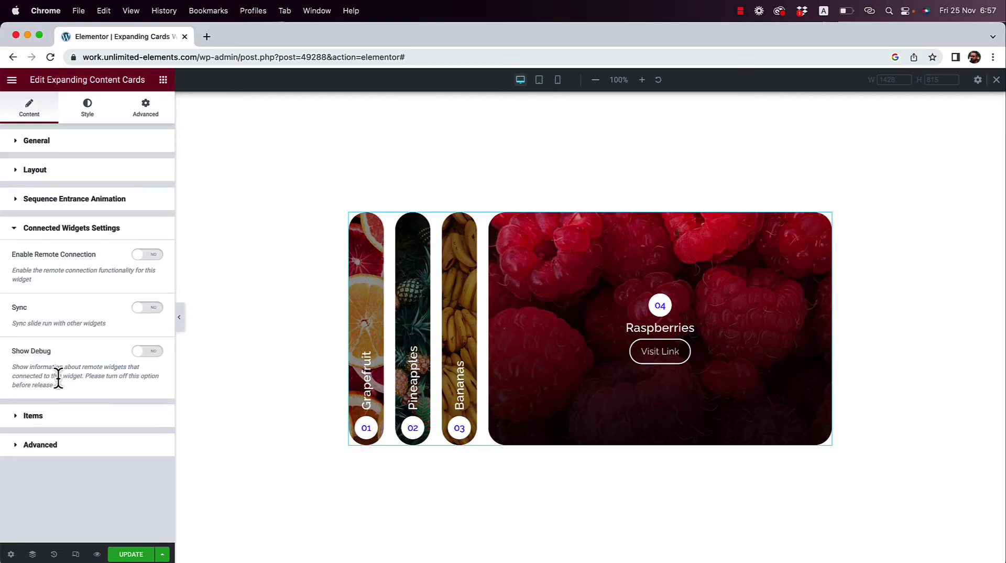
{"action": "left_click", "coordinate": [148, 256]}
{"action": "left_click", "coordinate": [148, 360]}
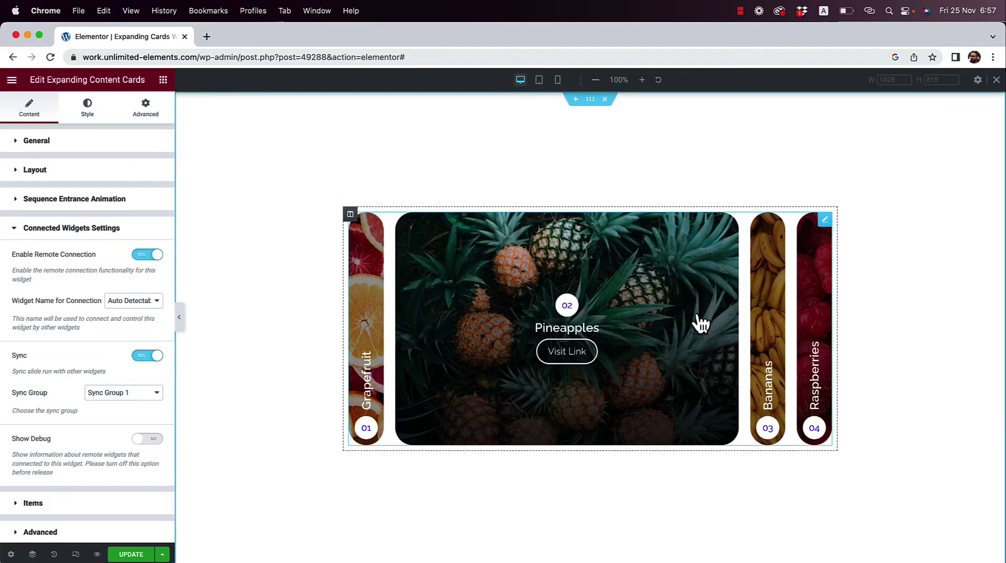
Add a new column beside the fruit cards and narrow it to a width of 35%
{"action": "right_click", "coordinate": [352, 214]}
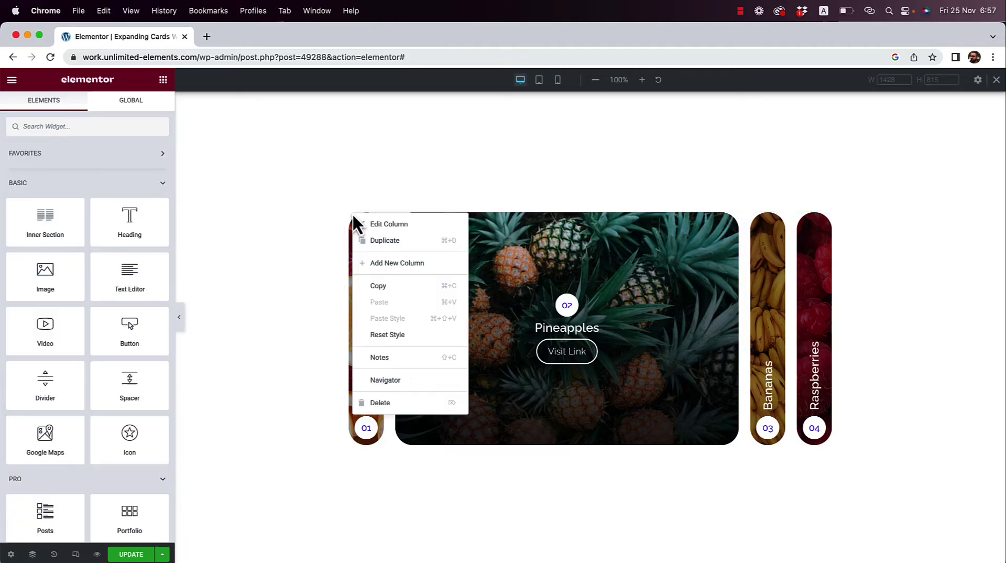
{"action": "left_click", "coordinate": [401, 267]}
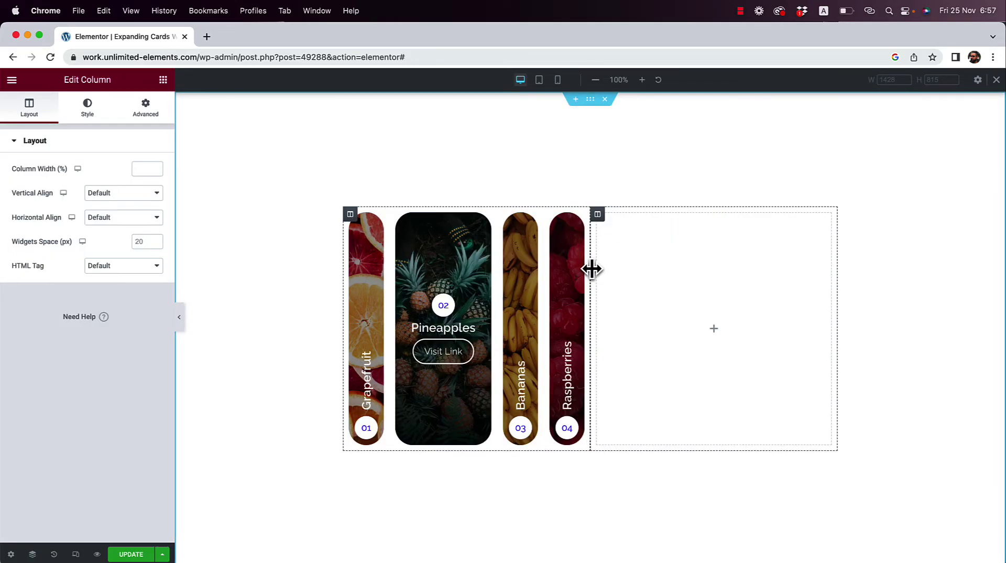
{"action": "left_click_drag", "start_coordinate": [592, 268], "coordinate": [665, 266]}
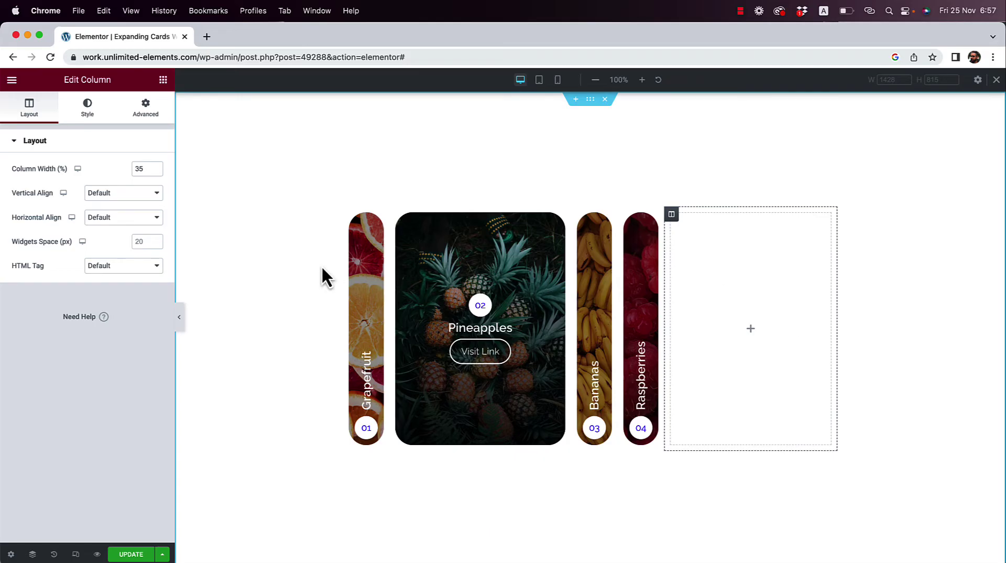
Search the widgets for "content car" and place a Content Carousel in the empty column
{"action": "left_click", "coordinate": [163, 81]}
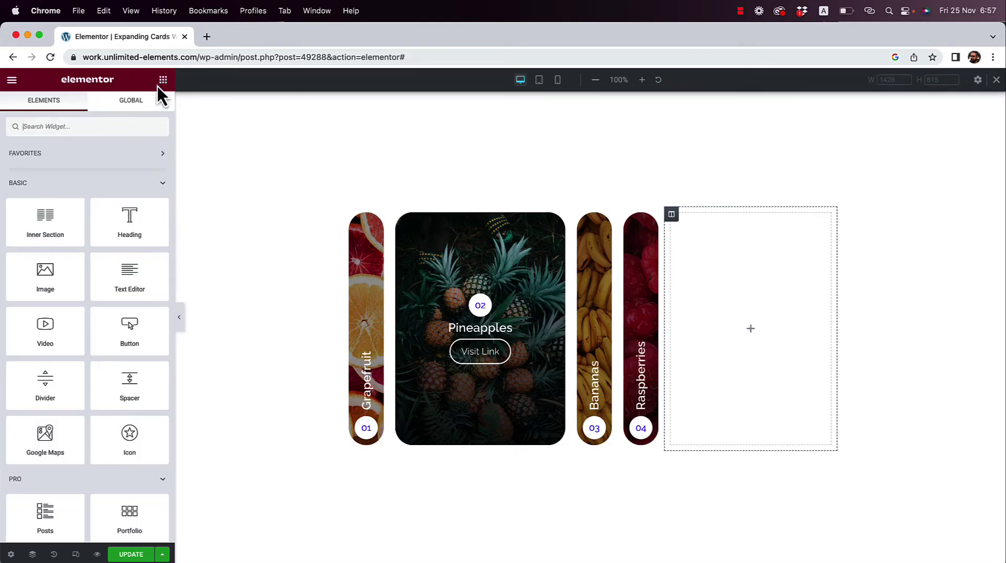
{"action": "left_click", "coordinate": [102, 129]}
{"action": "type", "text": "co"}
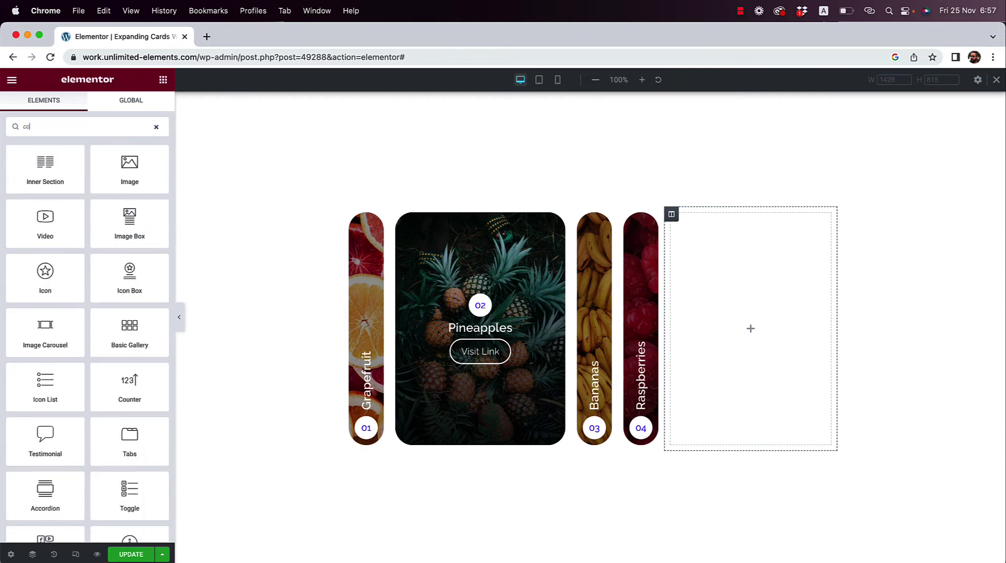
{"action": "type", "text": "ntent car"}
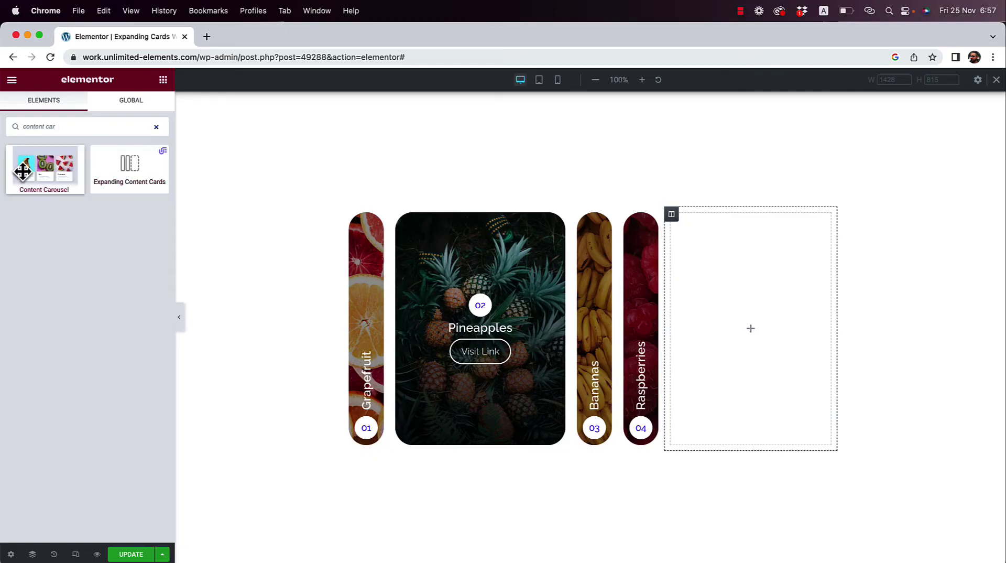
{"action": "left_click_drag", "start_coordinate": [23, 165], "coordinate": [699, 332]}
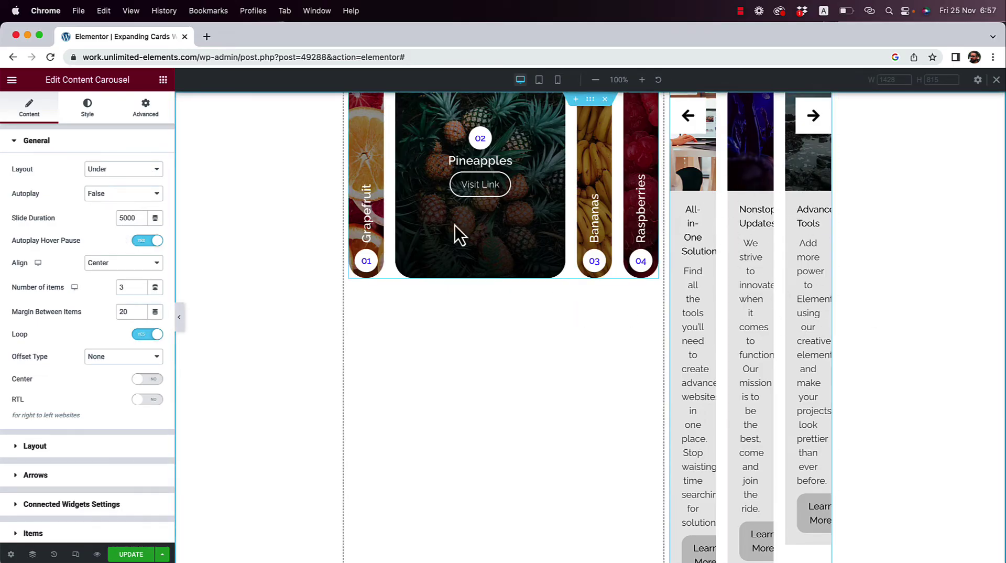
Flip through the Content Carousel's slides and set its number of items to 1
{"action": "left_click", "coordinate": [689, 125]}
{"action": "left_click", "coordinate": [689, 126]}
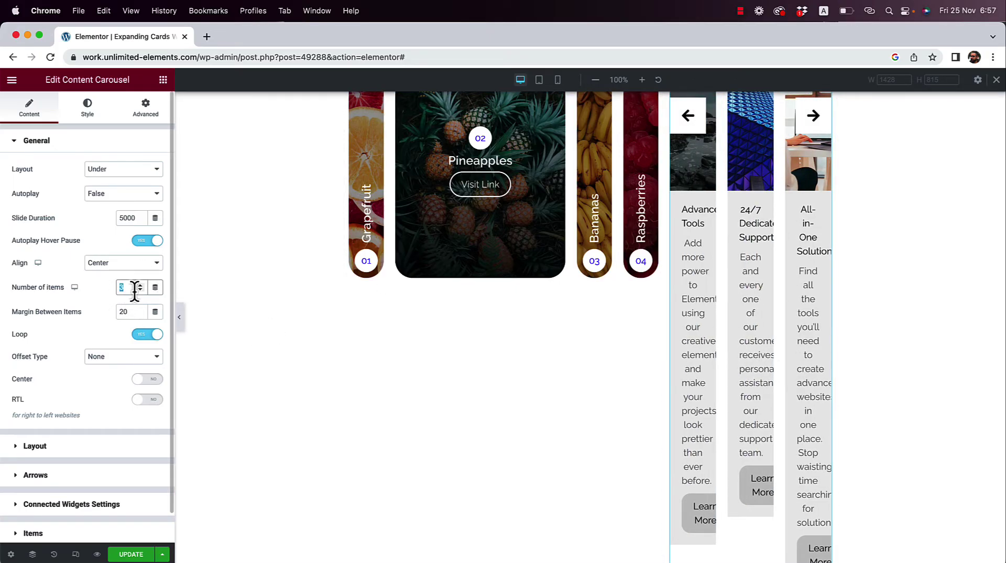
{"action": "type", "text": "1"}
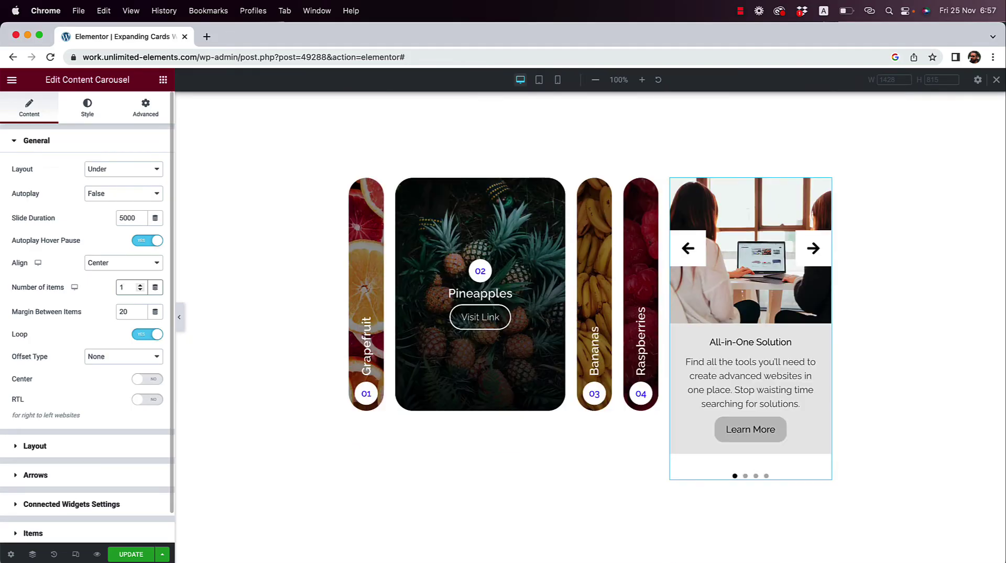
Hide the Content Carousel's image, dots and arrows
{"action": "left_click", "coordinate": [35, 447]}
{"action": "left_click", "coordinate": [148, 319]}
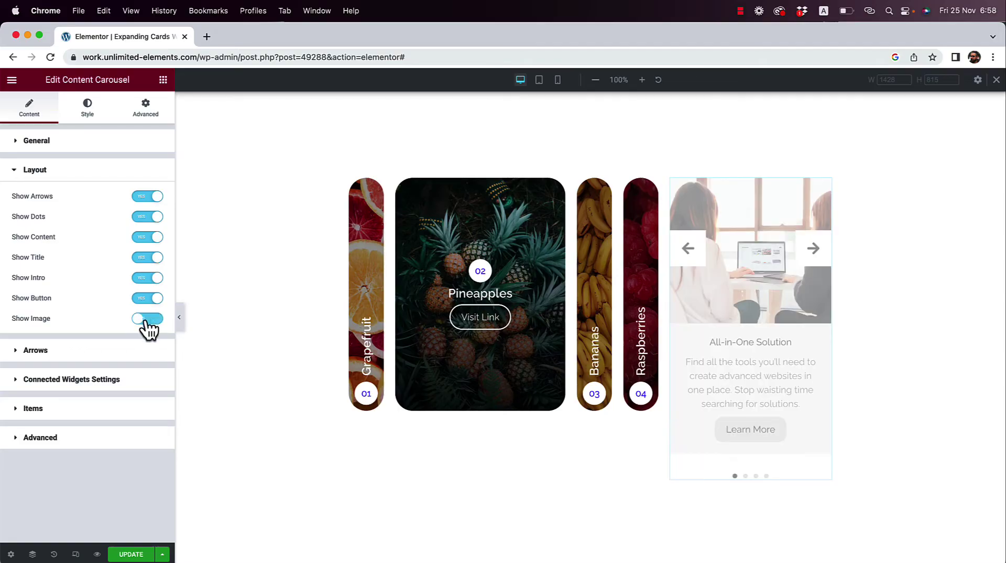
{"action": "left_click", "coordinate": [150, 218]}
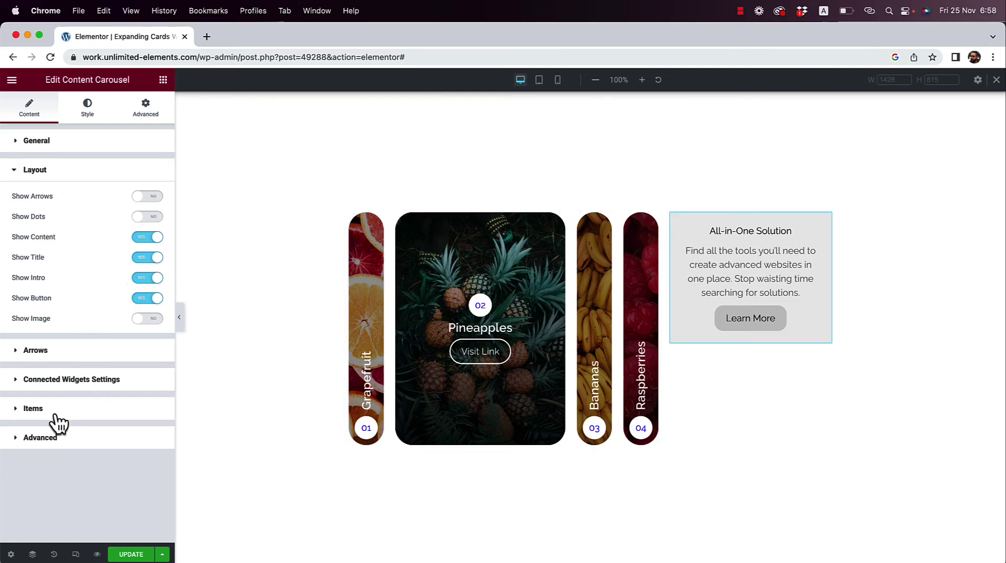
Enable remote connection and sync for the Content Carousel, using Sync Group 1
{"action": "left_click", "coordinate": [70, 387]}
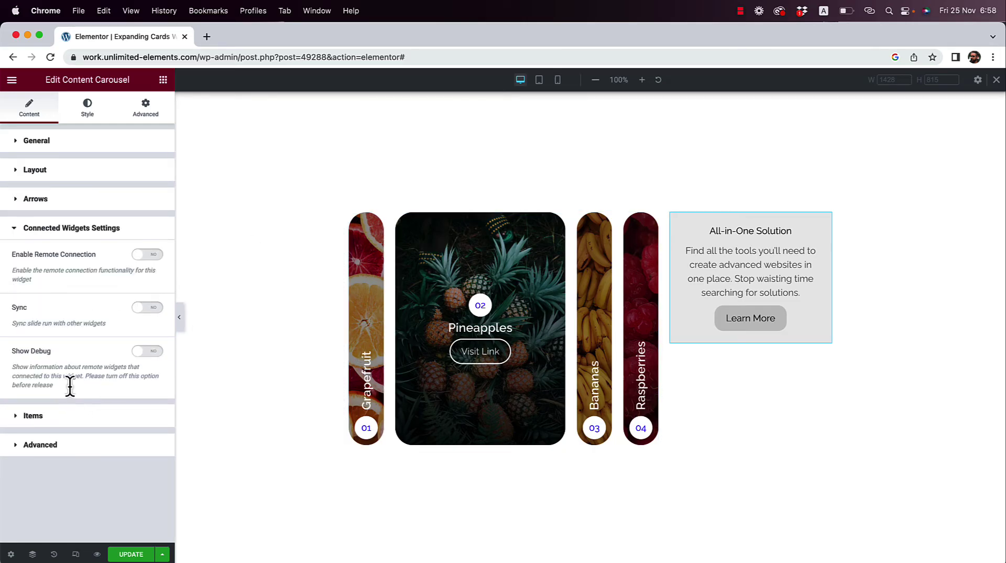
{"action": "left_click", "coordinate": [148, 255]}
{"action": "left_click", "coordinate": [148, 355]}
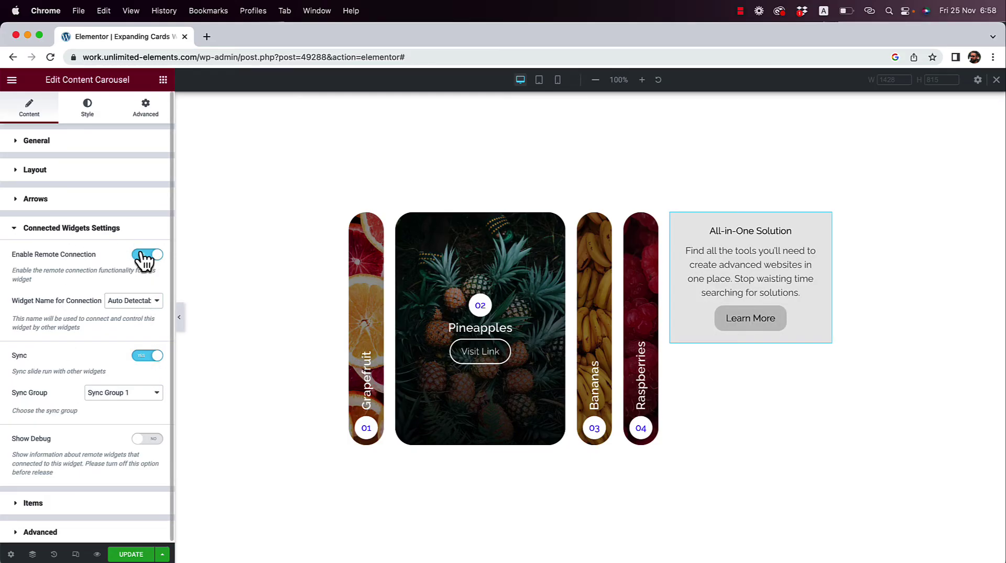
Test the sync with the carousel by expanding the Bananas, Raspberries, Pineapples and Grapefruit cards in turn
{"action": "left_click", "coordinate": [602, 316]}
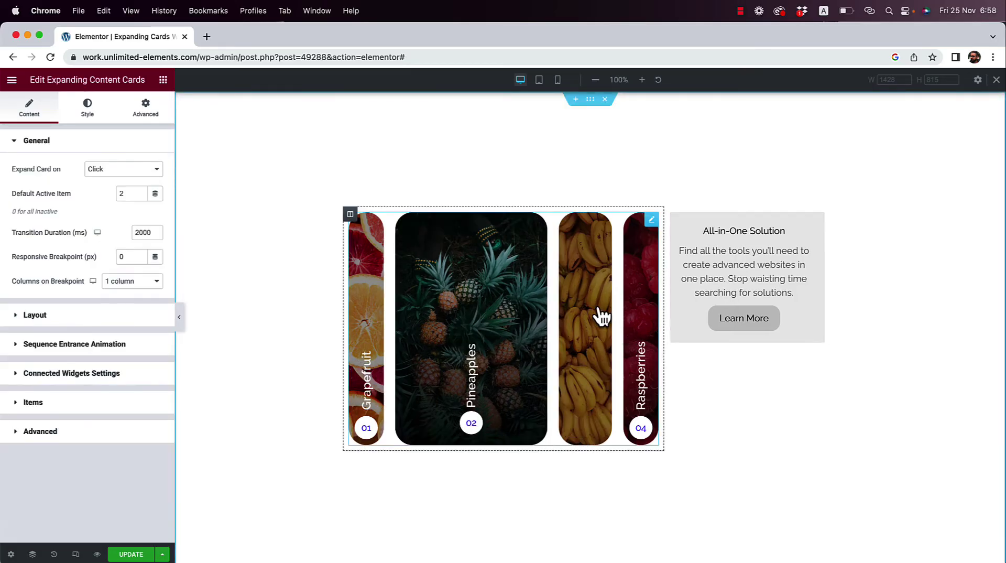
{"action": "left_click", "coordinate": [636, 310]}
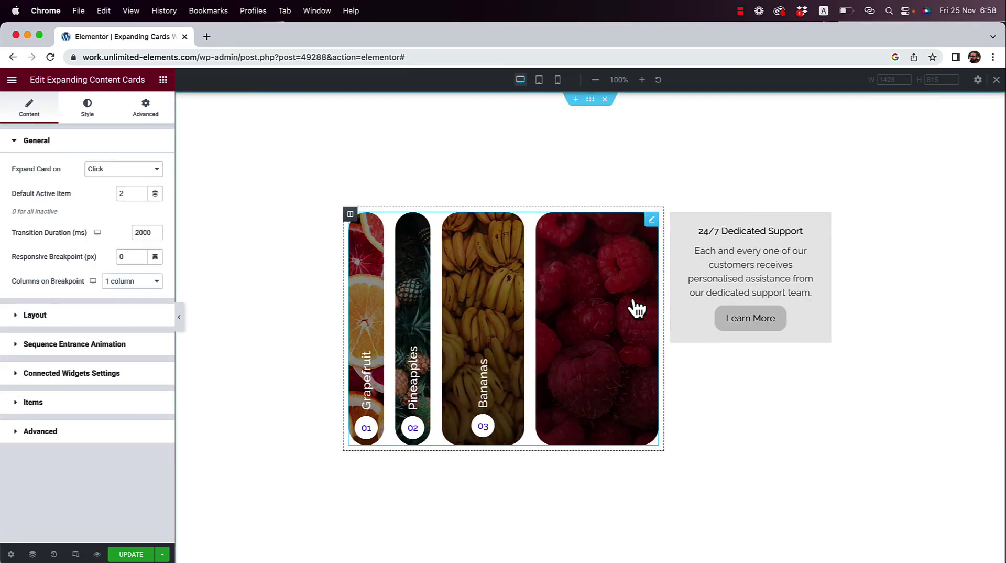
{"action": "left_click", "coordinate": [460, 305]}
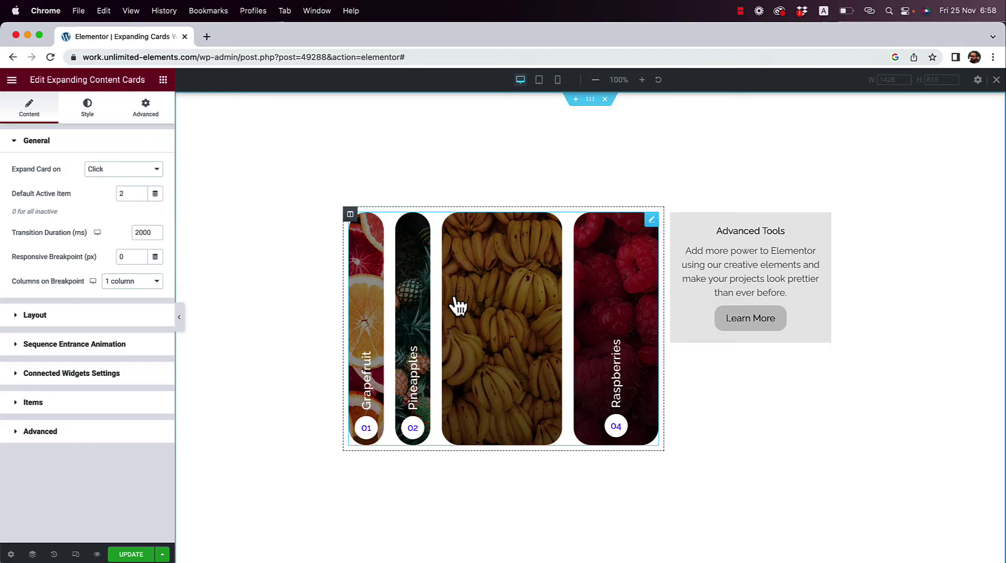
{"action": "left_click", "coordinate": [417, 299]}
{"action": "left_click", "coordinate": [380, 292]}
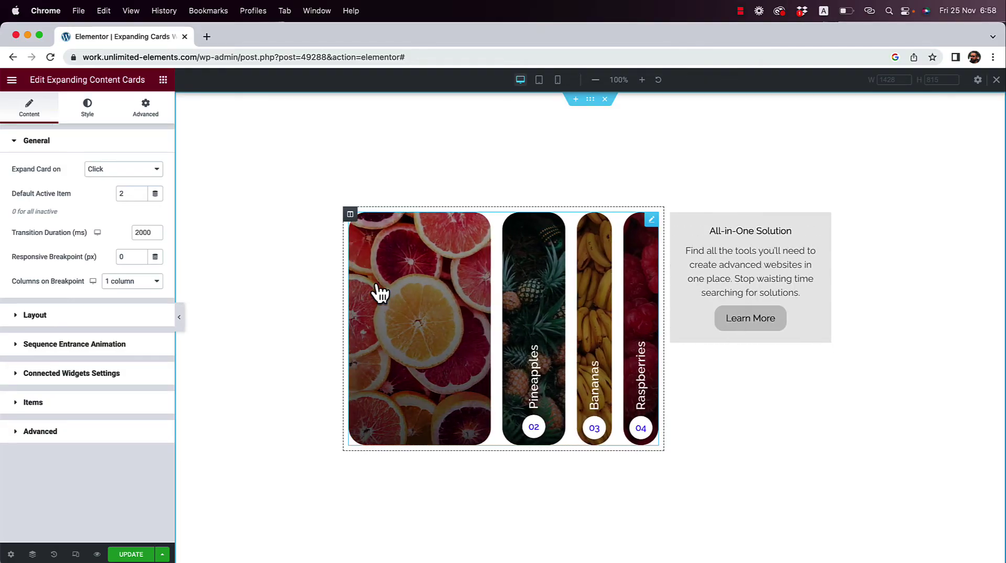
{"action": "left_click", "coordinate": [550, 303]}
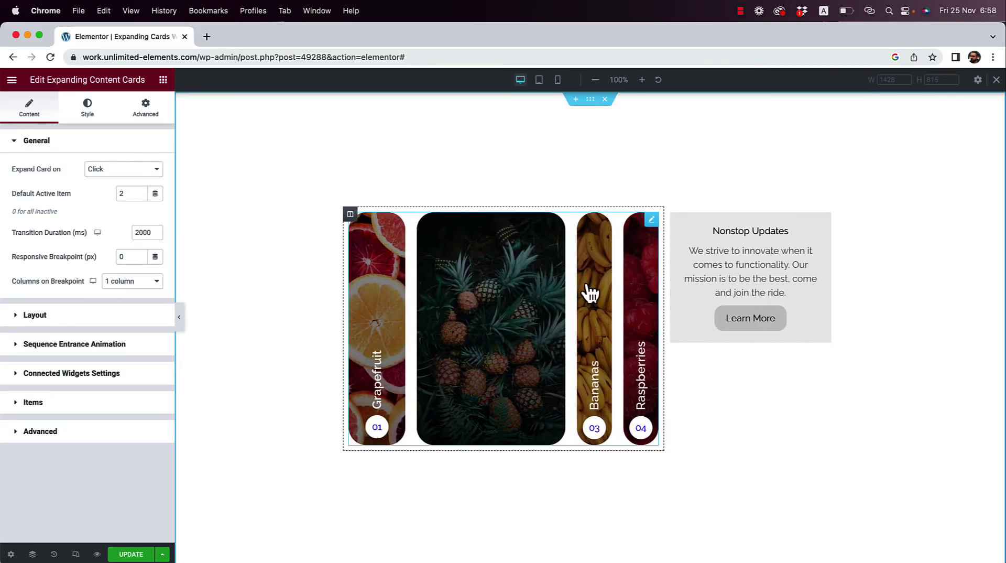
Expand the Bananas and Raspberries cards to check that the Content Carousel follows
{"action": "left_click", "coordinate": [587, 293]}
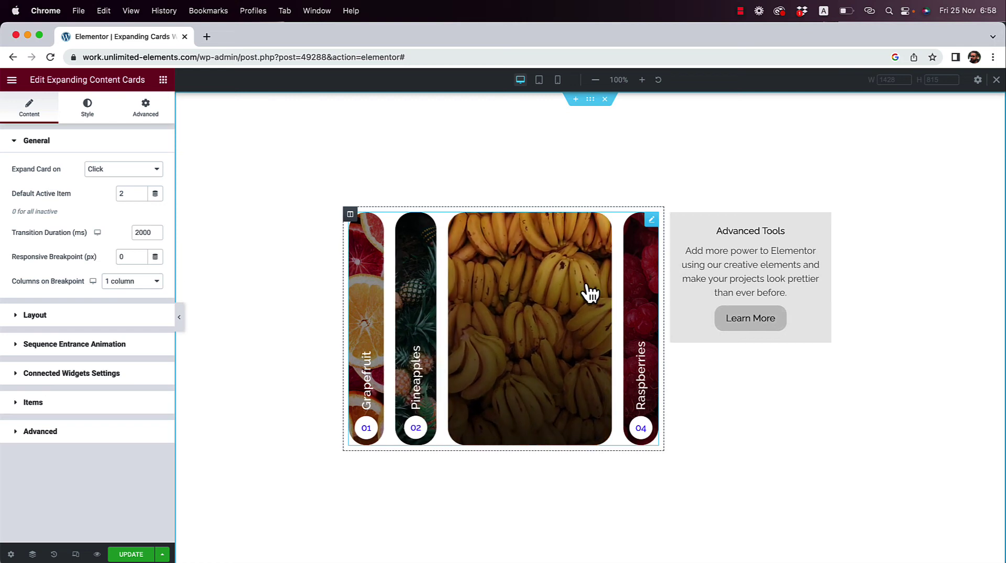
{"action": "left_click", "coordinate": [650, 301]}
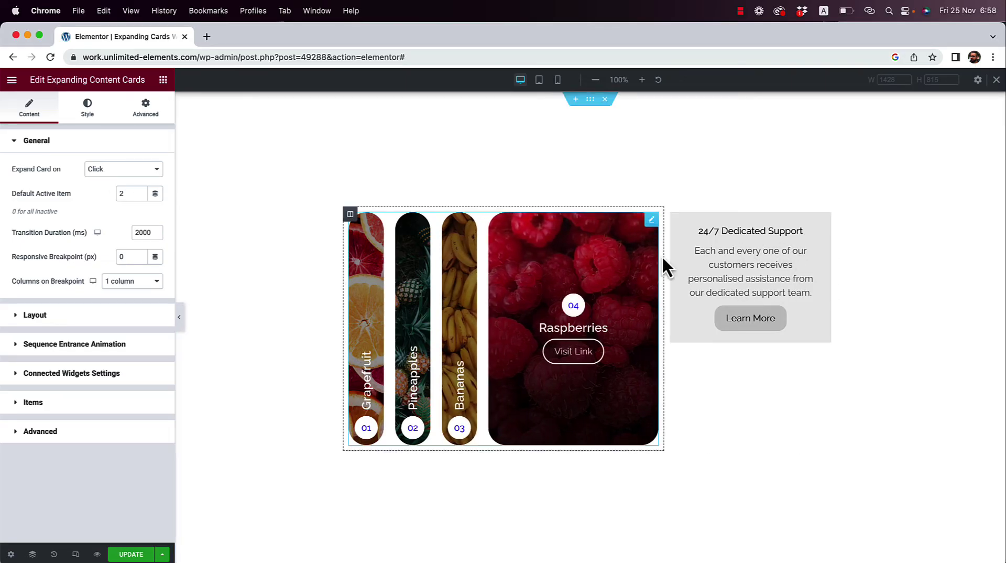
Hide the Content Carousel's button
{"action": "left_click", "coordinate": [729, 279]}
{"action": "left_click", "coordinate": [88, 121]}
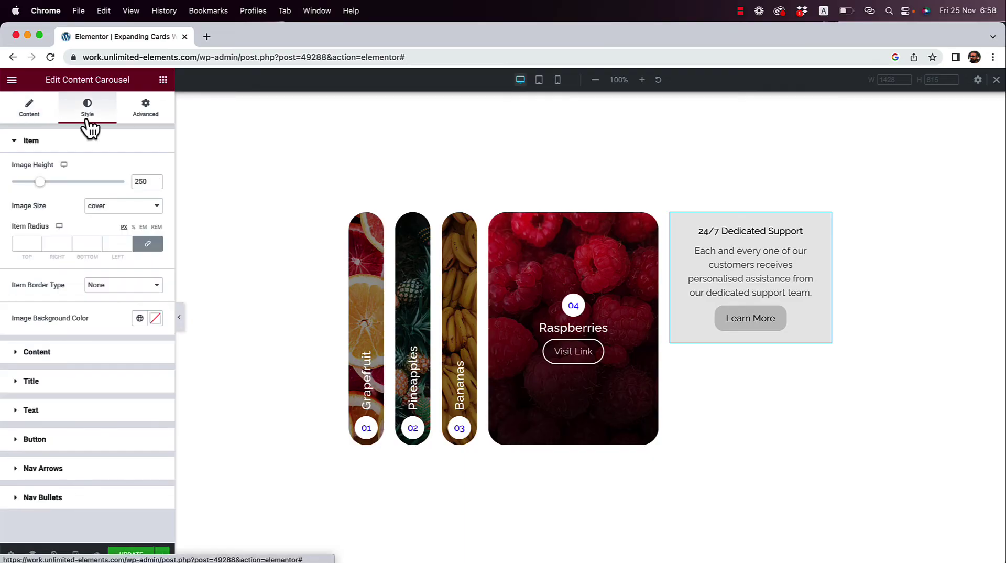
{"action": "left_click", "coordinate": [33, 111]}
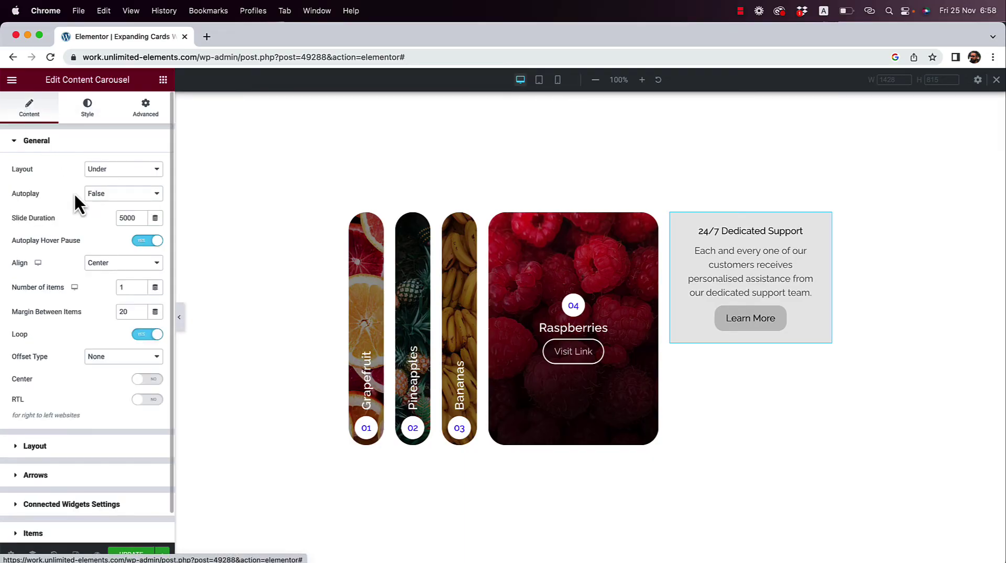
{"action": "left_click", "coordinate": [52, 445]}
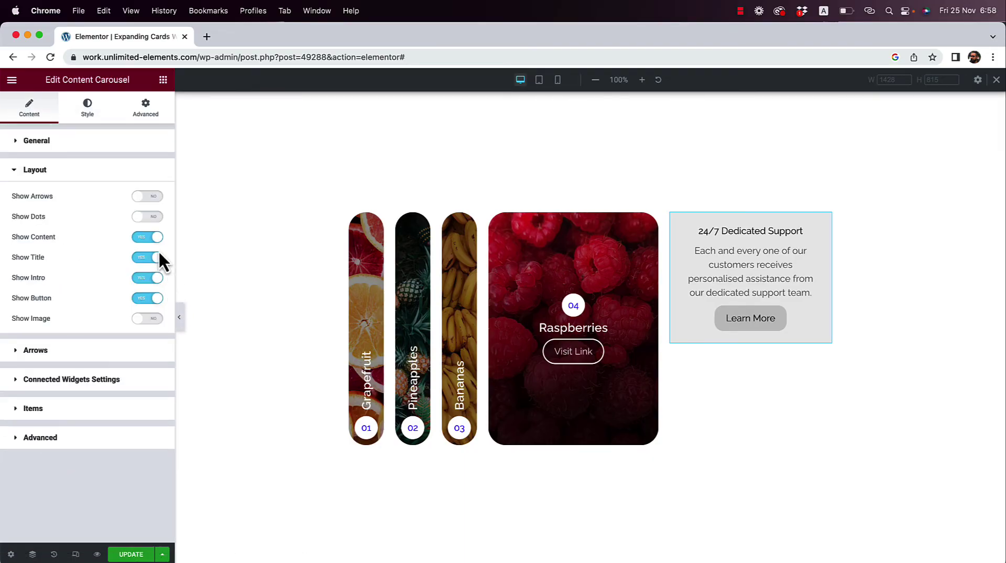
{"action": "left_click", "coordinate": [140, 299]}
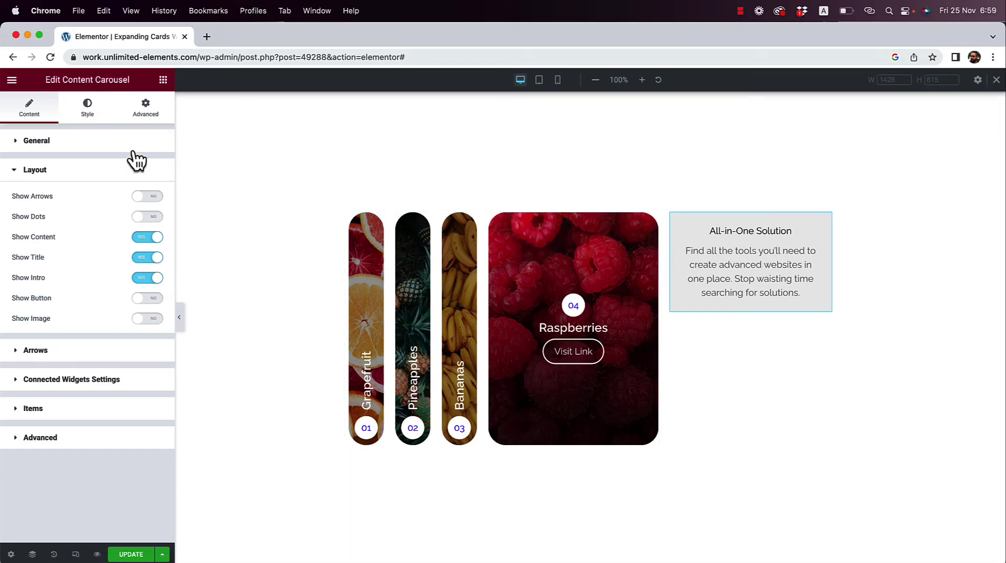
Set the Content Carousel's content padding to 0 px on all sides and reset its content background color
{"action": "left_click", "coordinate": [94, 122]}
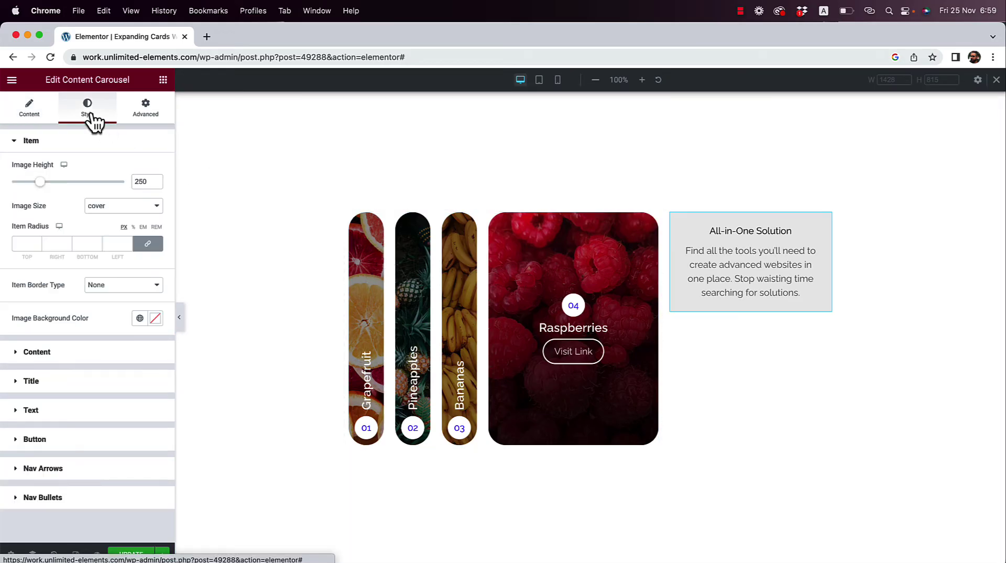
{"action": "left_click", "coordinate": [79, 353]}
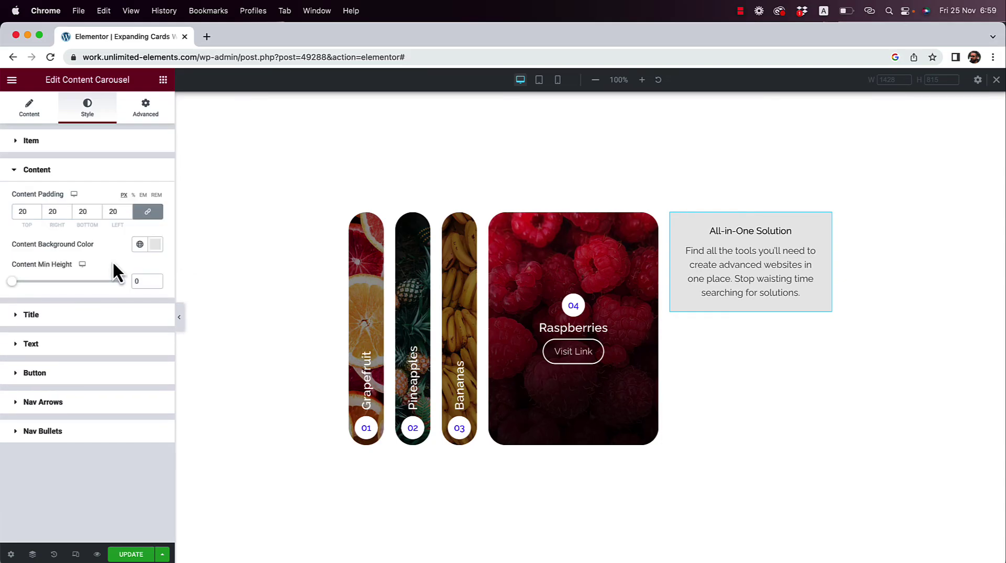
{"action": "double_click", "coordinate": [25, 213]}
{"action": "type", "text": "0"}
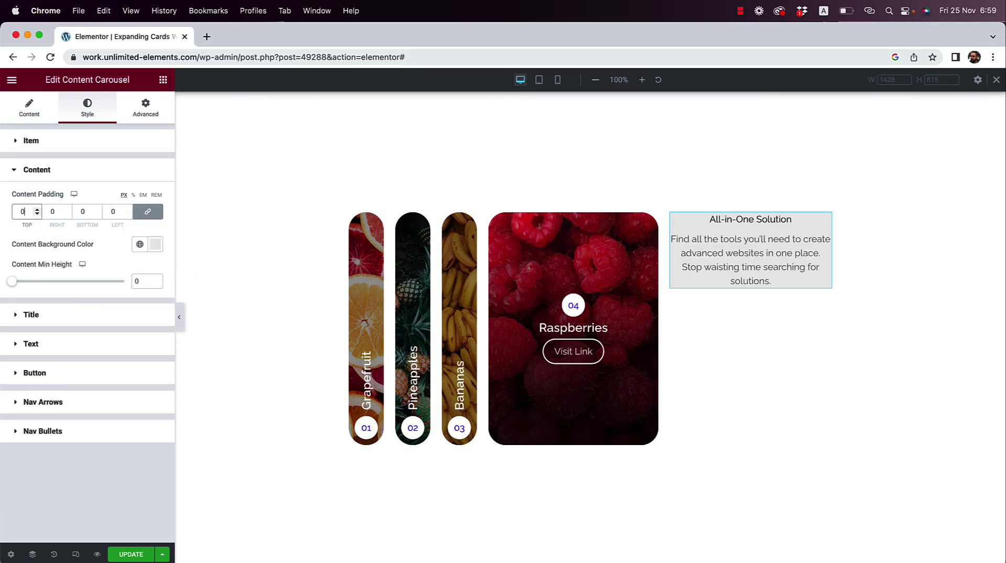
{"action": "left_click", "coordinate": [157, 246]}
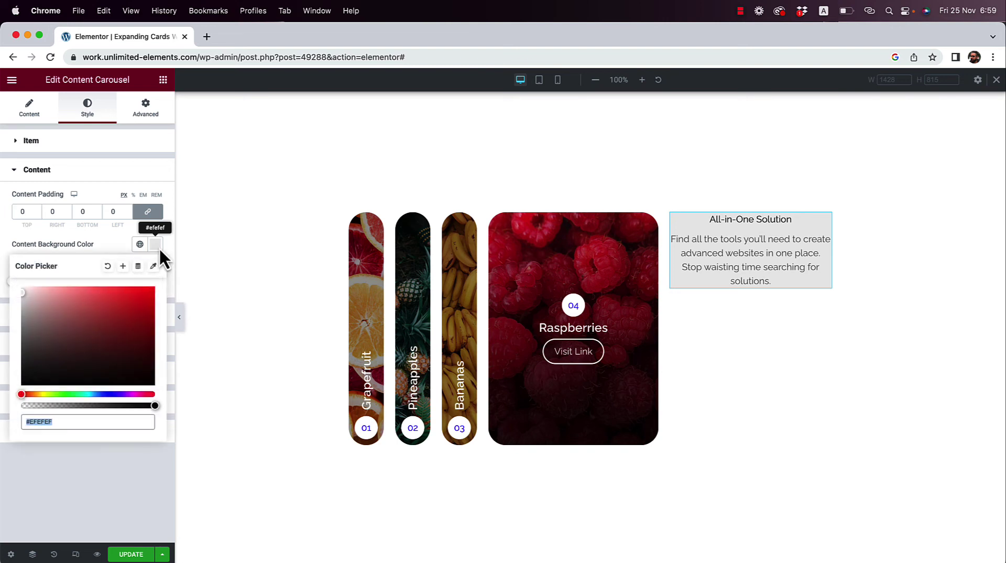
{"action": "left_click", "coordinate": [107, 266]}
Align the Content Carousel's content to the left
{"action": "left_click", "coordinate": [31, 118]}
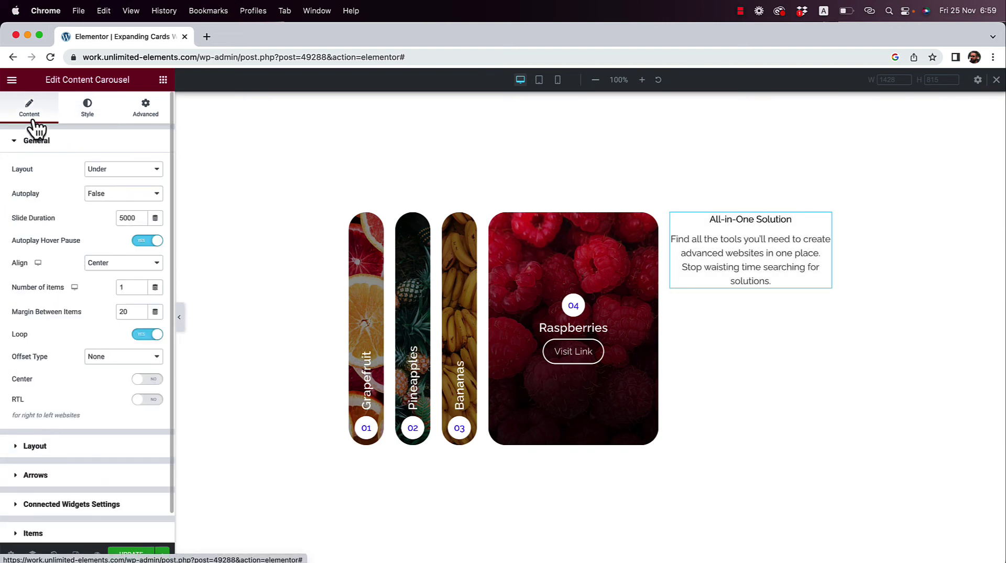
{"action": "left_click", "coordinate": [105, 263]}
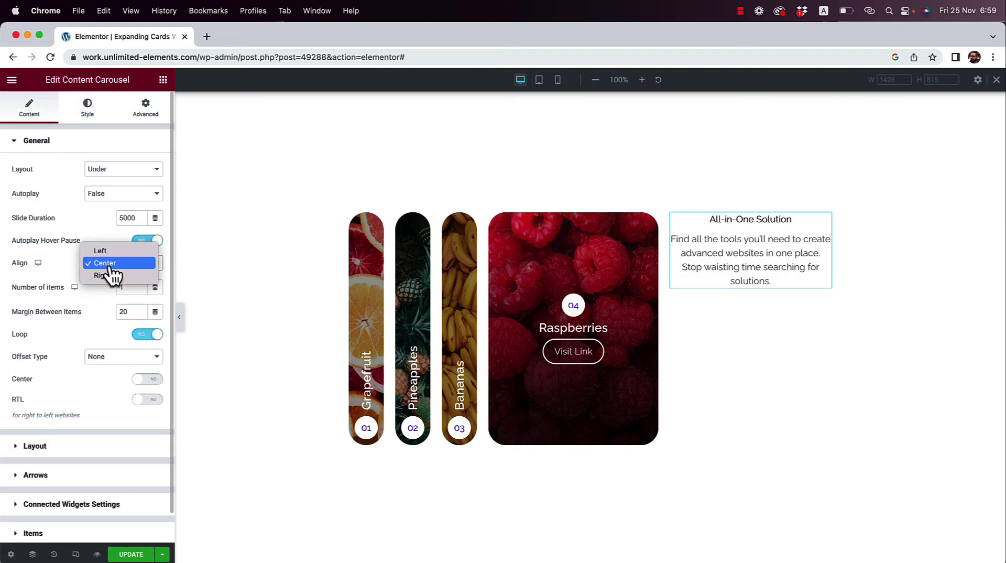
{"action": "left_click", "coordinate": [109, 254]}
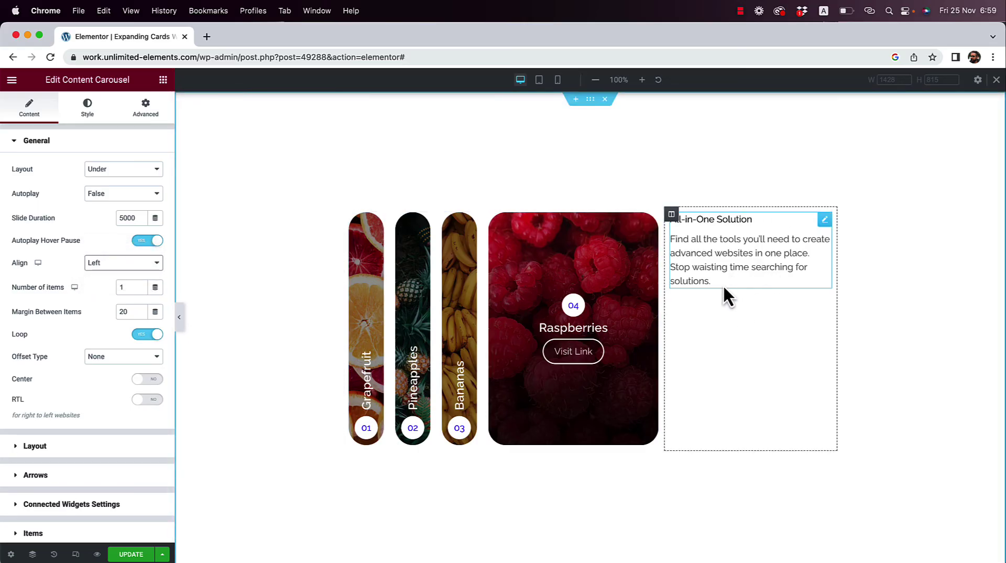
Set the section's columns gap to Wider
{"action": "left_click", "coordinate": [590, 101]}
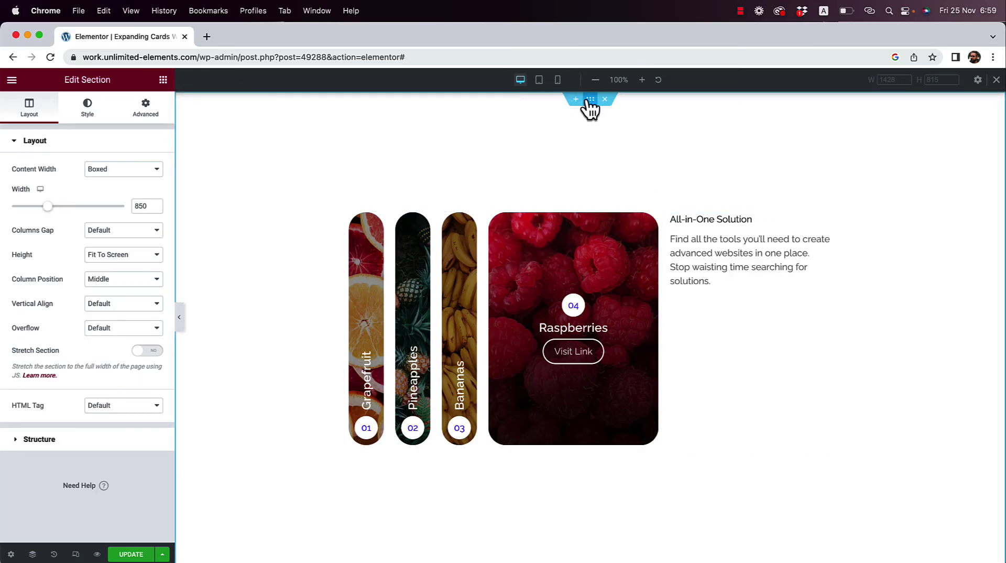
{"action": "left_click", "coordinate": [118, 232]}
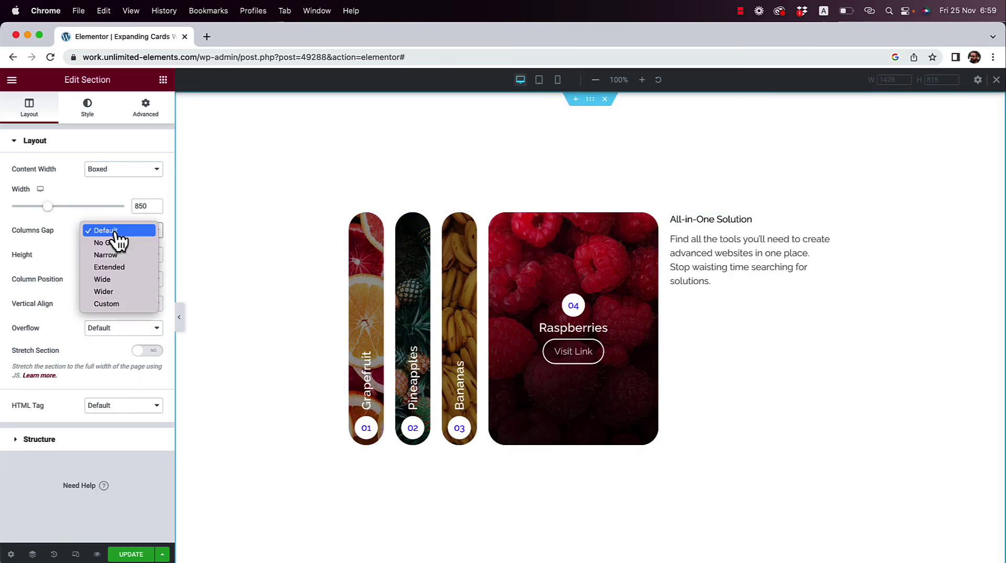
{"action": "left_click", "coordinate": [112, 292]}
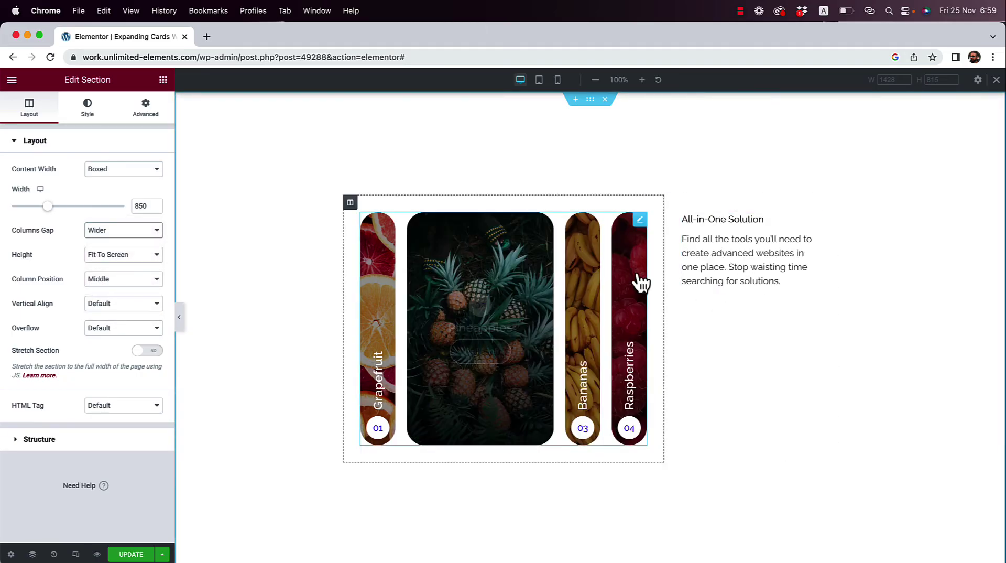
Try expanding cards in the editor, update the page and open its preview
{"action": "left_click", "coordinate": [640, 283]}
{"action": "left_click", "coordinate": [492, 294]}
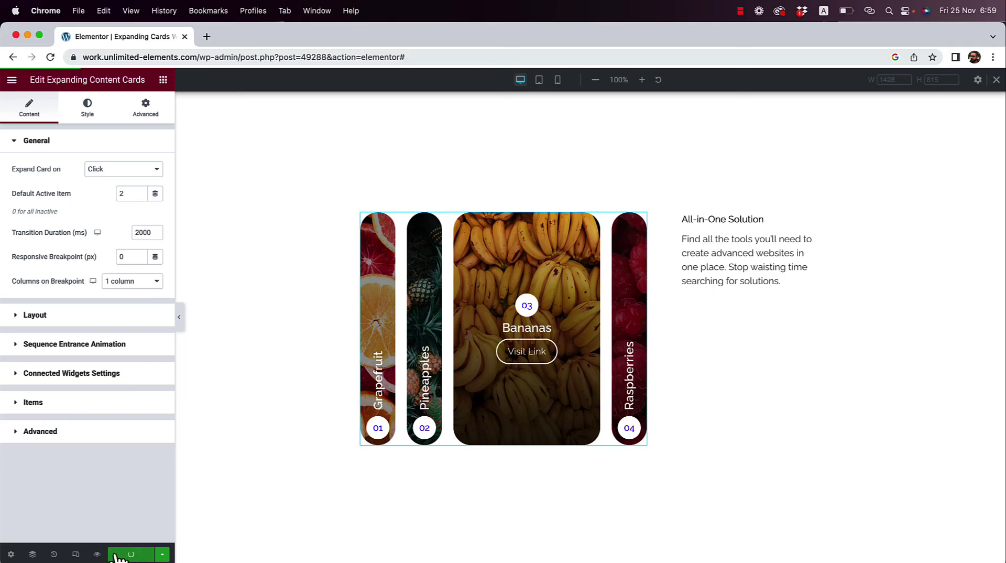
{"action": "left_click", "coordinate": [96, 554]}
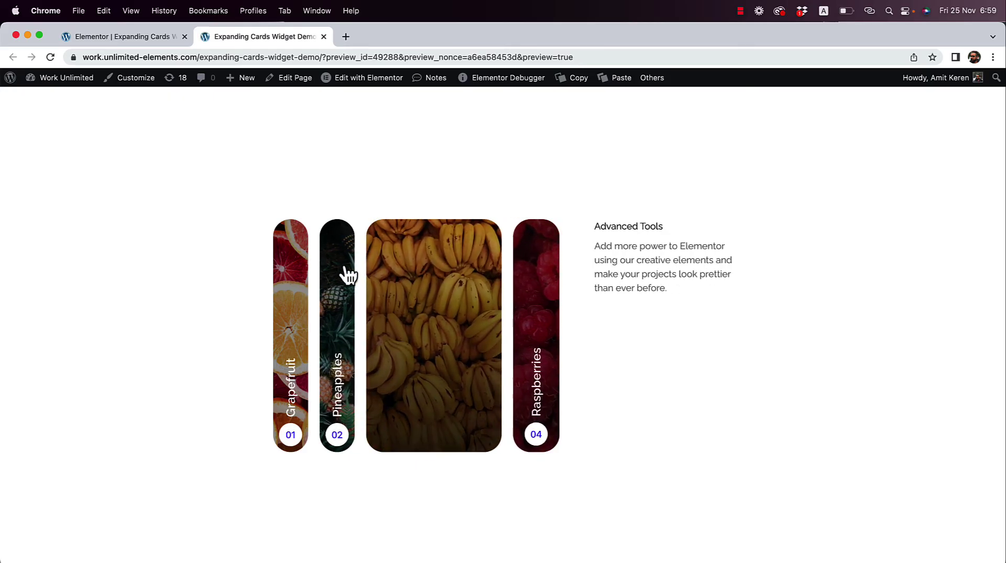
Return to the Elementor editor and add a Remote Arrows widget above the Content Carousel
{"action": "left_click", "coordinate": [114, 36]}
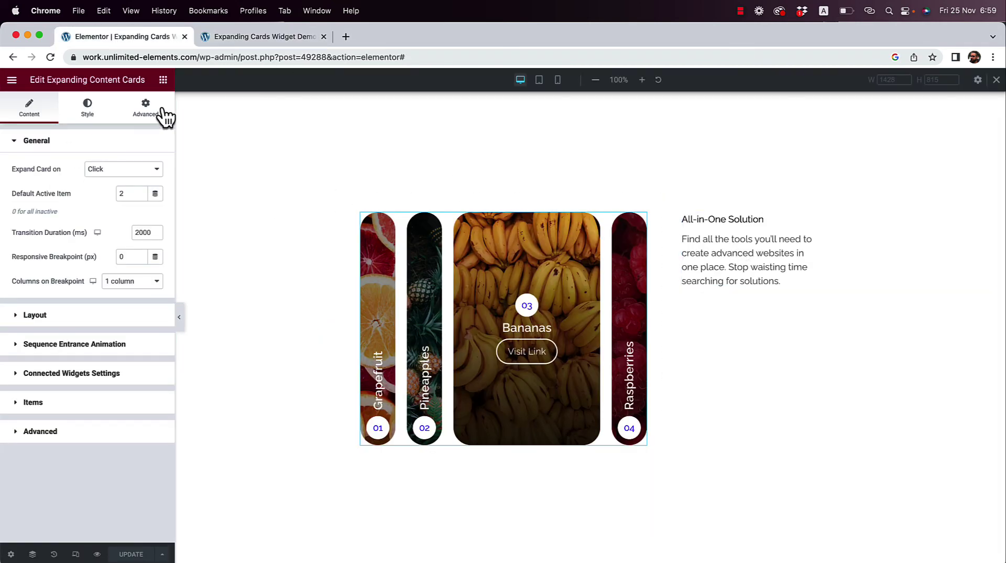
{"action": "left_click", "coordinate": [163, 80]}
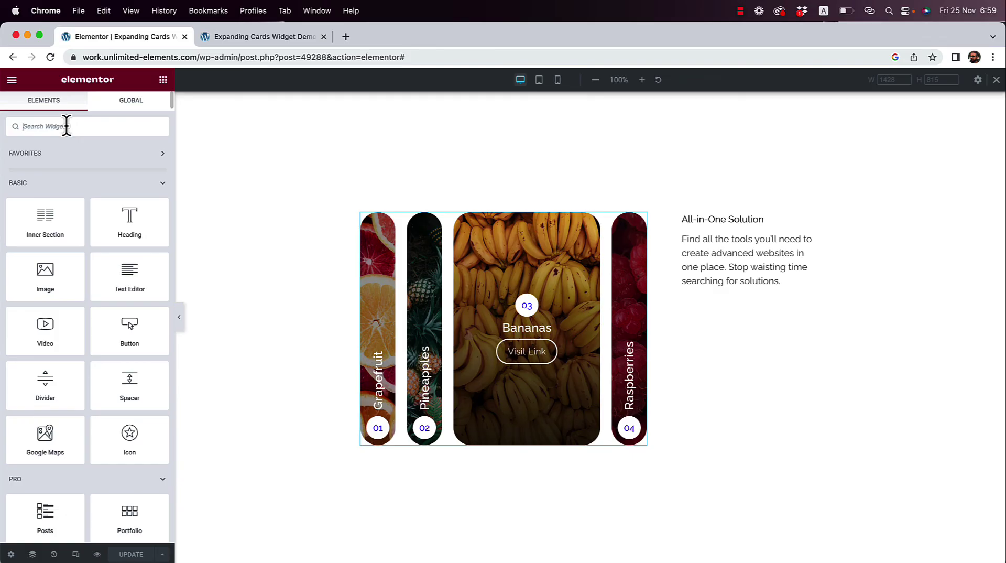
{"action": "type", "text": "arrows"}
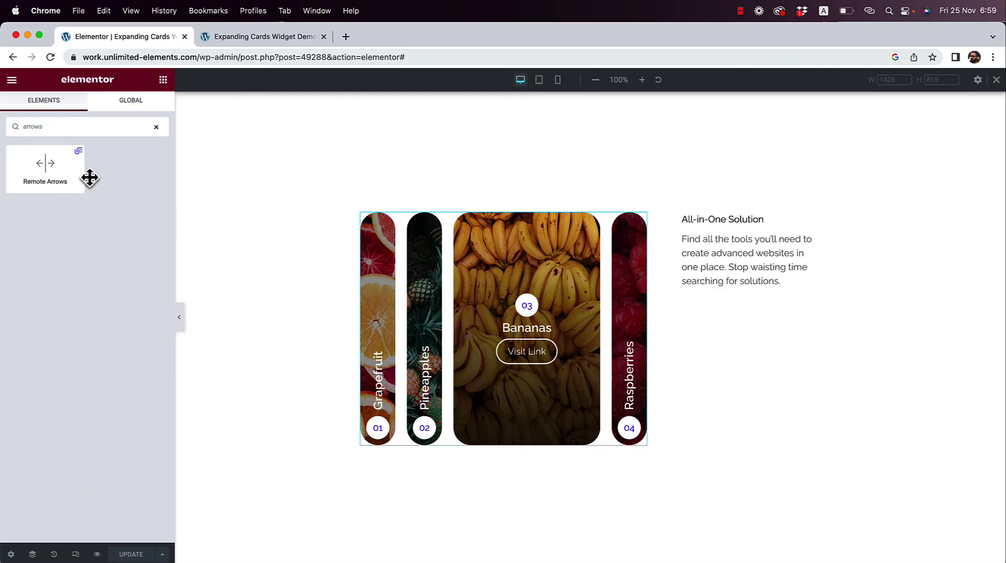
{"action": "left_click_drag", "start_coordinate": [47, 181], "coordinate": [752, 244]}
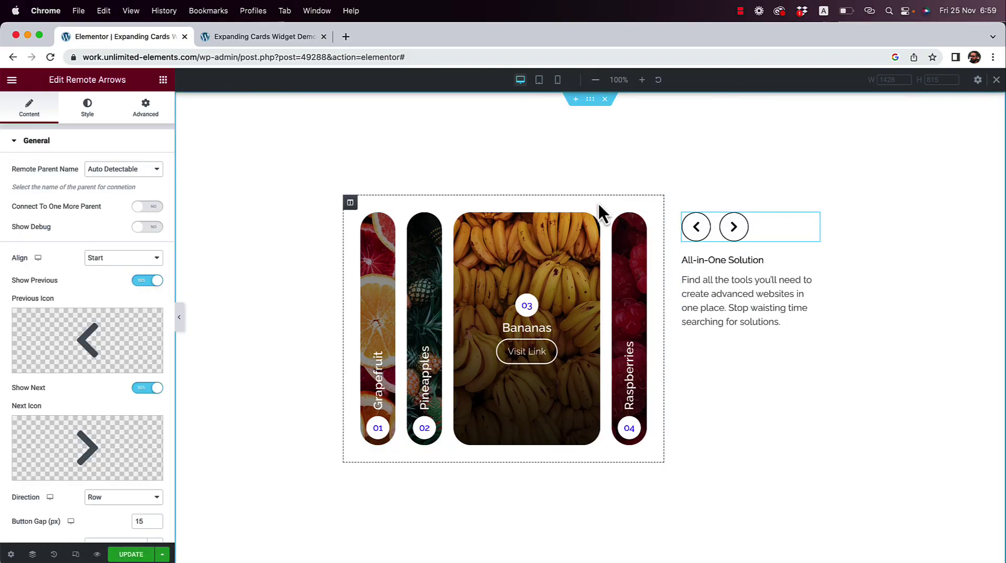
Update the page and test the remote arrows in the preview by moving forward and back through the cards
{"action": "left_click", "coordinate": [133, 554]}
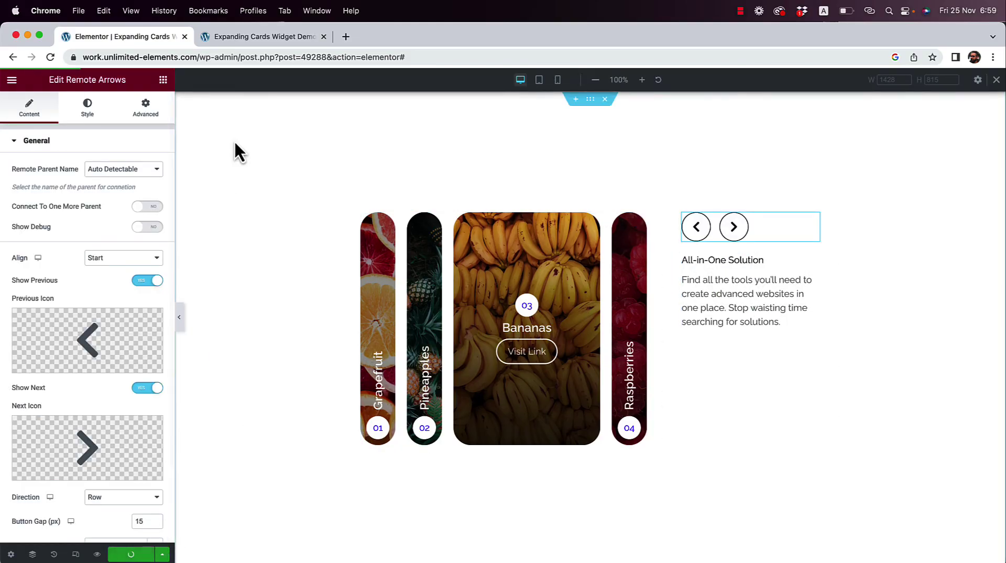
{"action": "left_click", "coordinate": [253, 41]}
{"action": "left_click", "coordinate": [648, 242]}
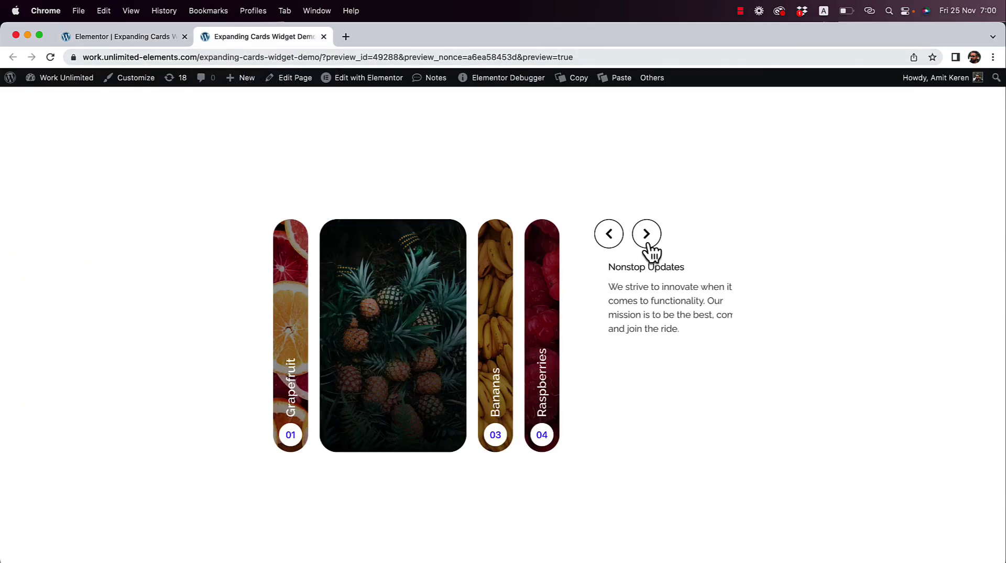
{"action": "left_click", "coordinate": [648, 242]}
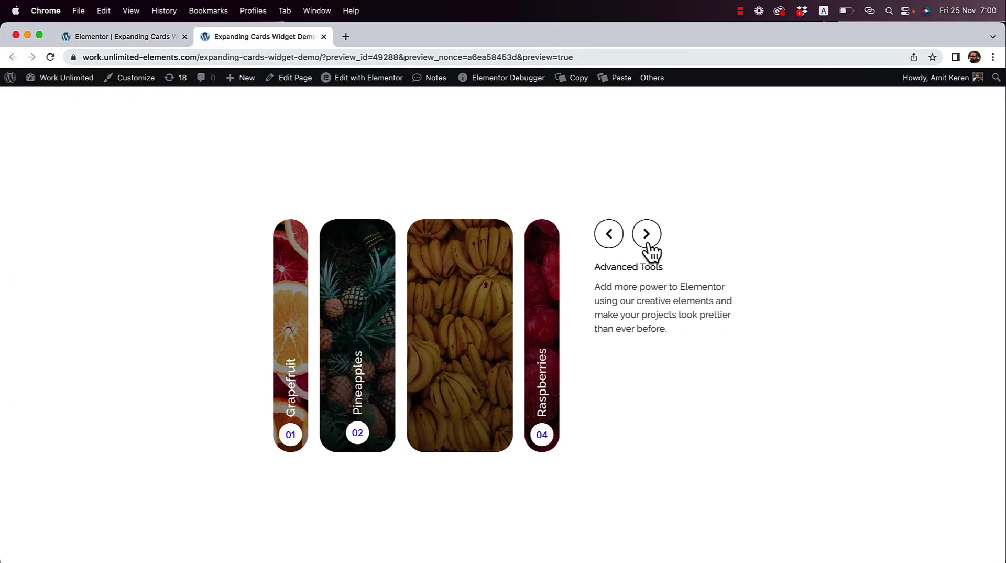
{"action": "left_click", "coordinate": [608, 242]}
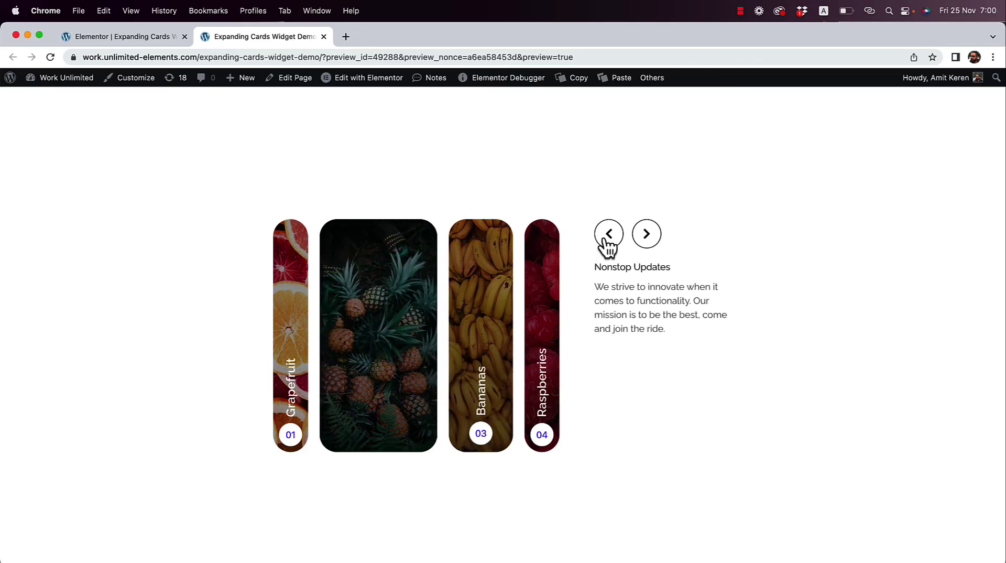
{"action": "left_click", "coordinate": [608, 242]}
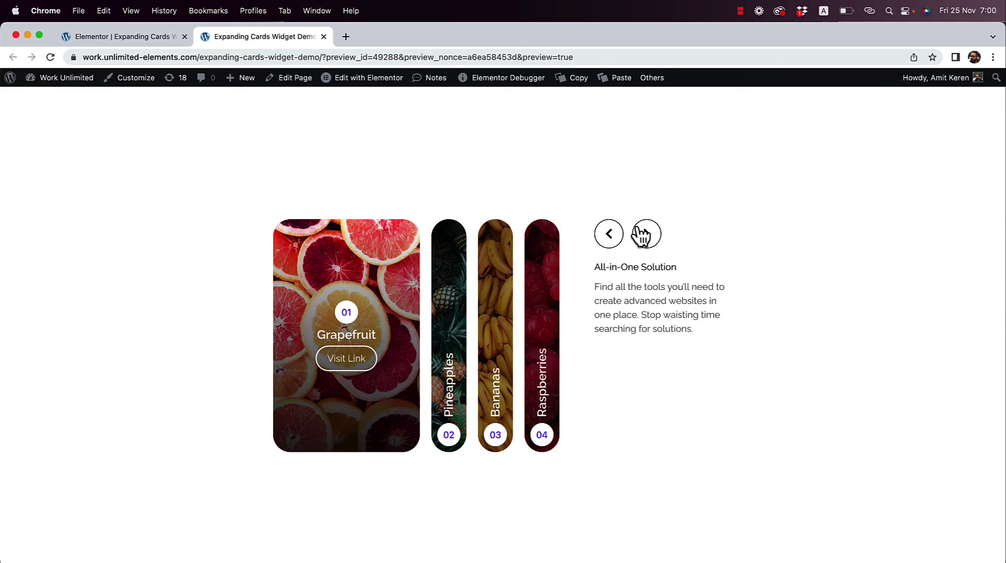
Return to the Elementor editor and add a Remote Bullets widget below the Content Carousel
{"action": "left_click", "coordinate": [124, 40]}
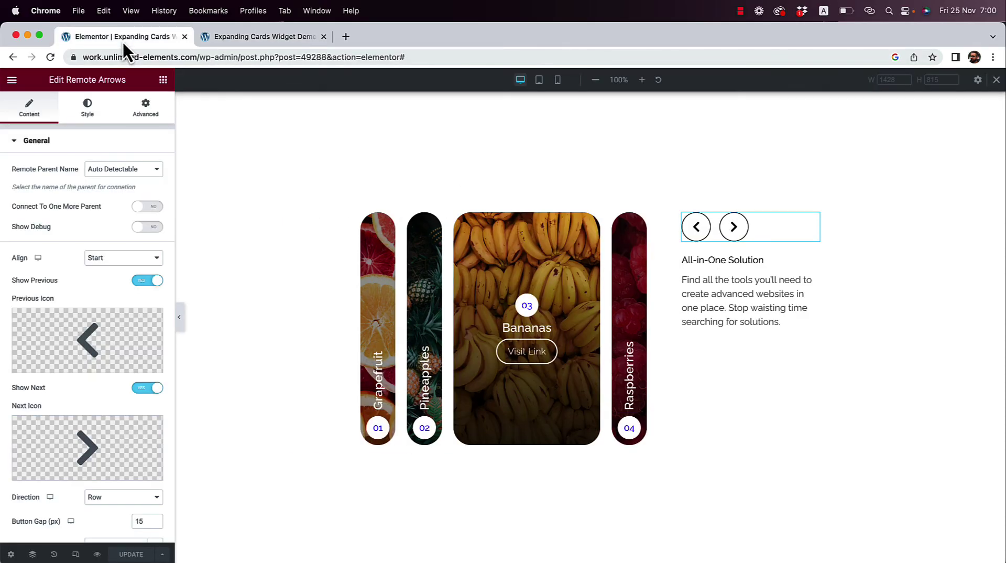
{"action": "left_click", "coordinate": [163, 81]}
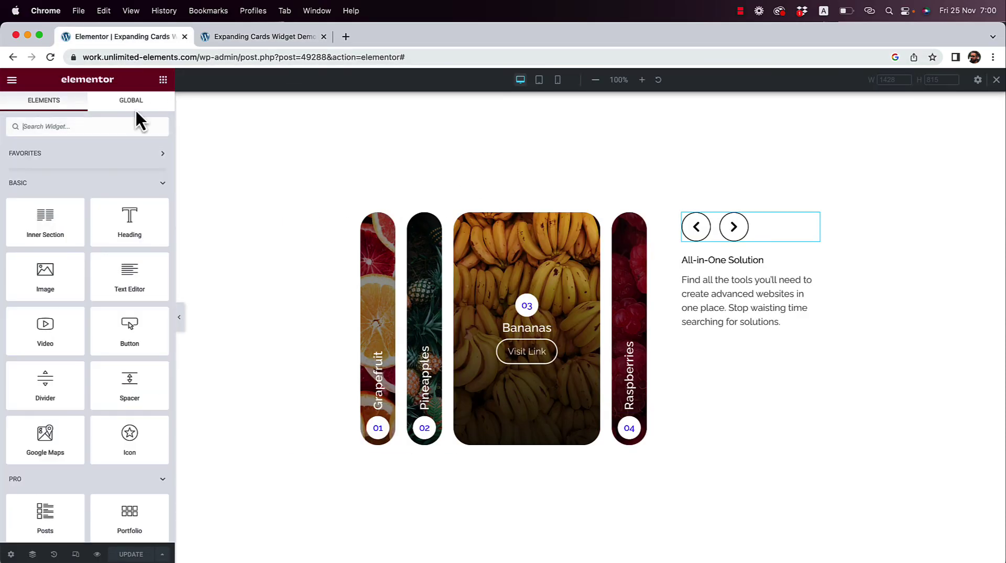
{"action": "left_click", "coordinate": [87, 127]}
{"action": "type", "text": "bull"}
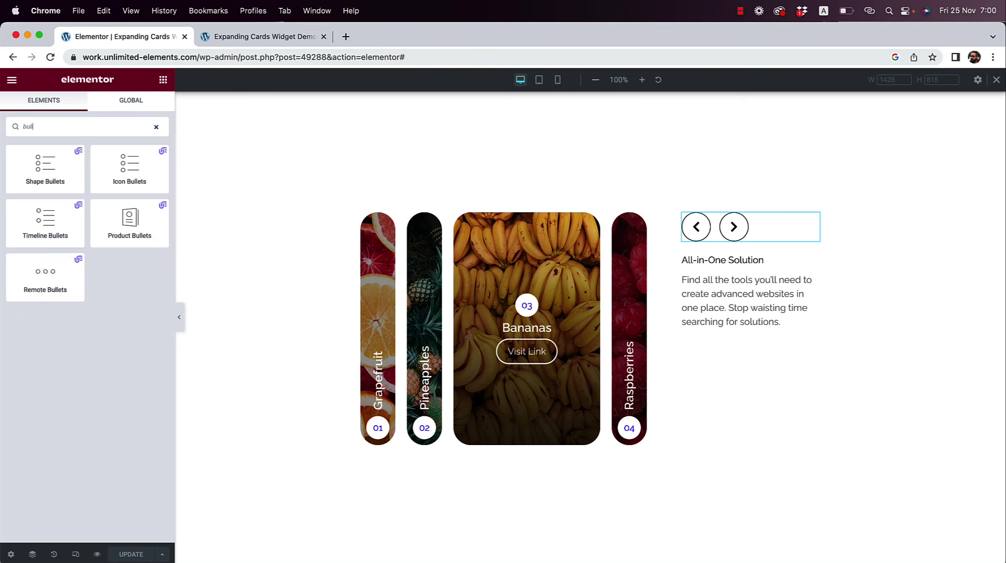
{"action": "left_click_drag", "start_coordinate": [68, 271], "coordinate": [762, 320]}
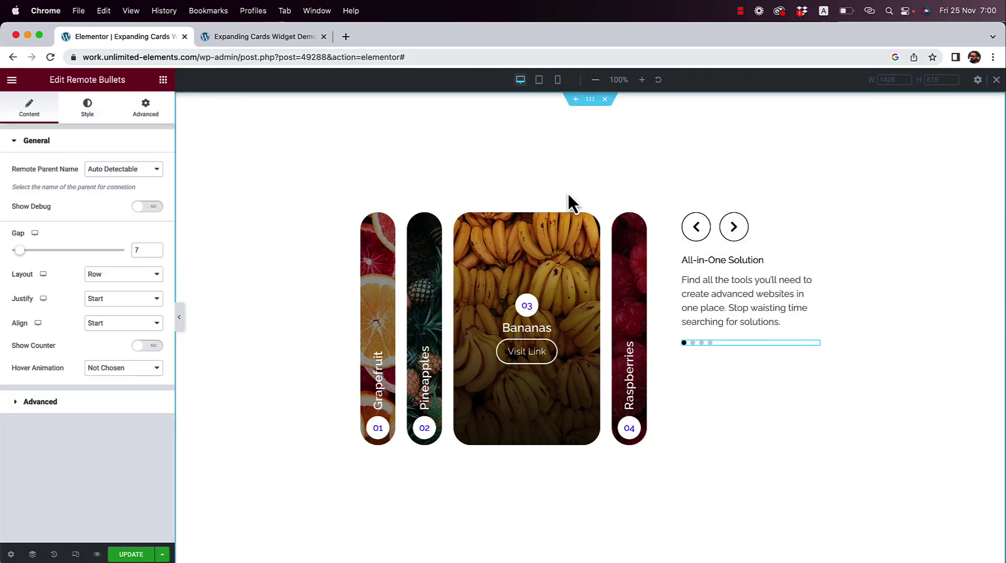
Update the page and test switching cards in the preview with the remote bullets and the next arrow
{"action": "left_click", "coordinate": [131, 554]}
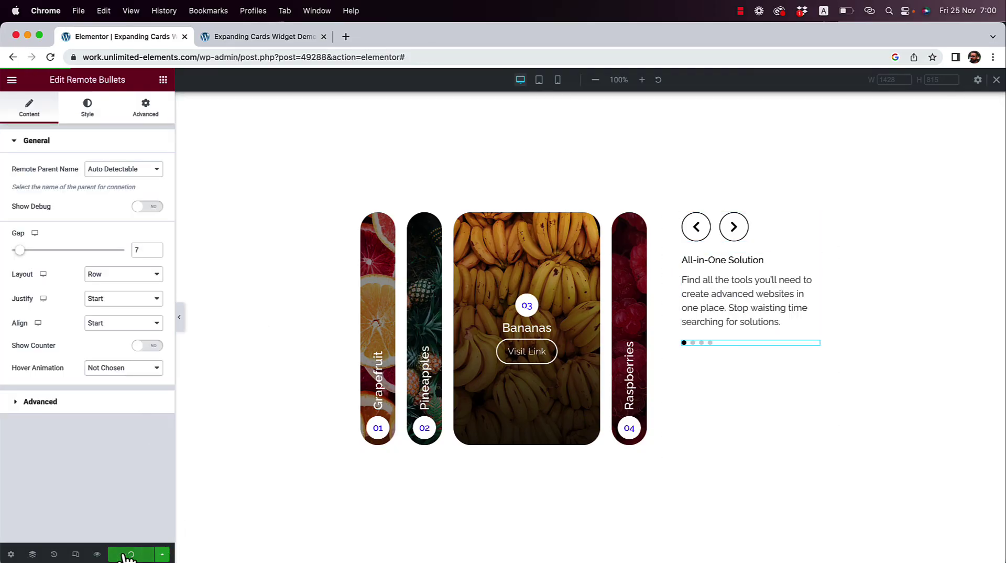
{"action": "left_click", "coordinate": [246, 37]}
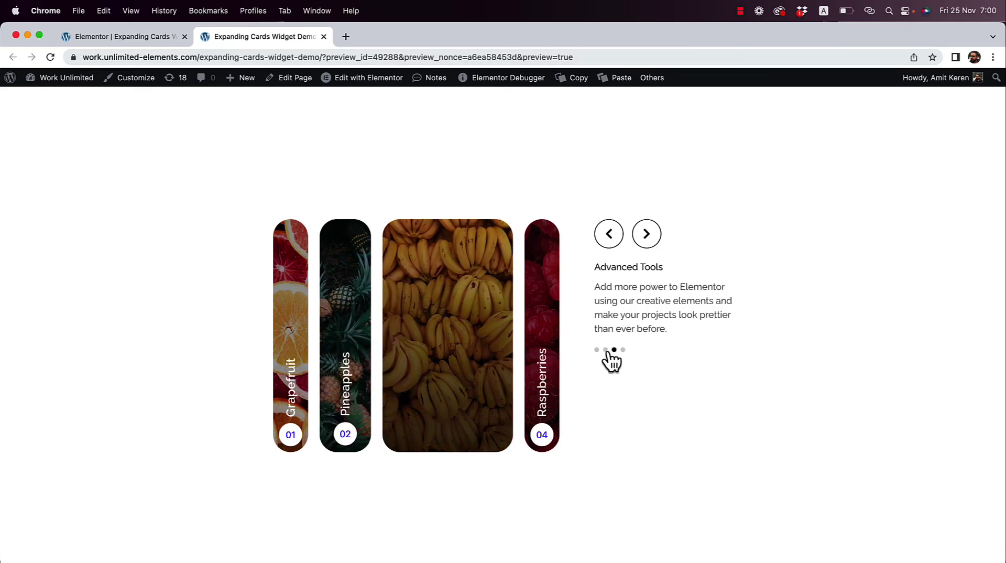
{"action": "left_click", "coordinate": [606, 350]}
{"action": "left_click", "coordinate": [623, 350]}
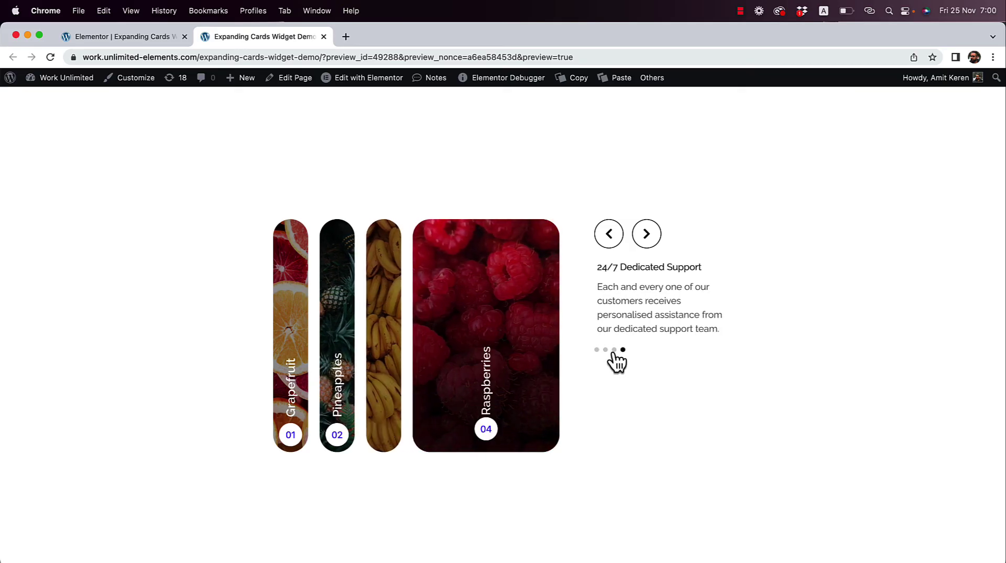
{"action": "left_click", "coordinate": [614, 349]}
{"action": "left_click", "coordinate": [605, 350]}
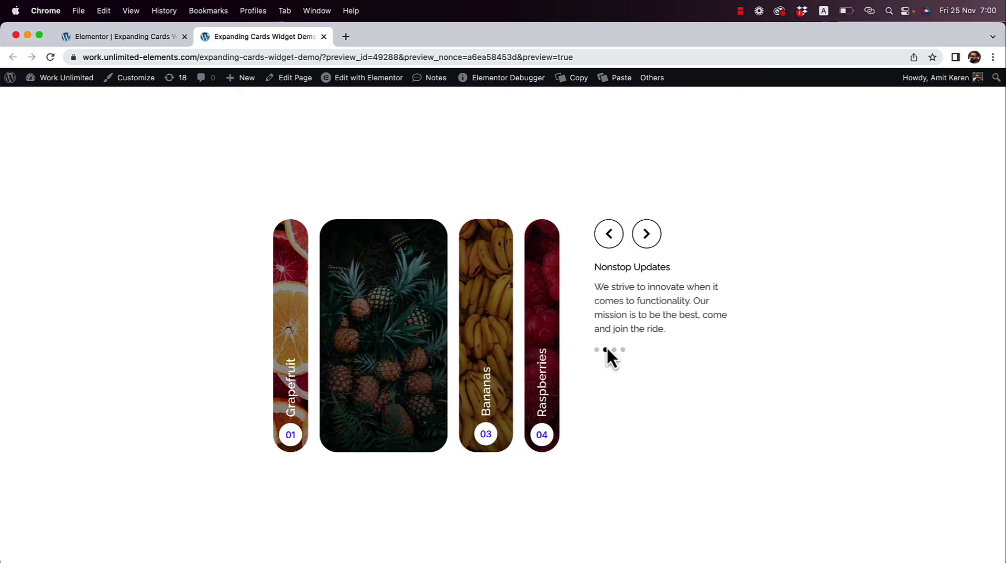
{"action": "left_click", "coordinate": [649, 241]}
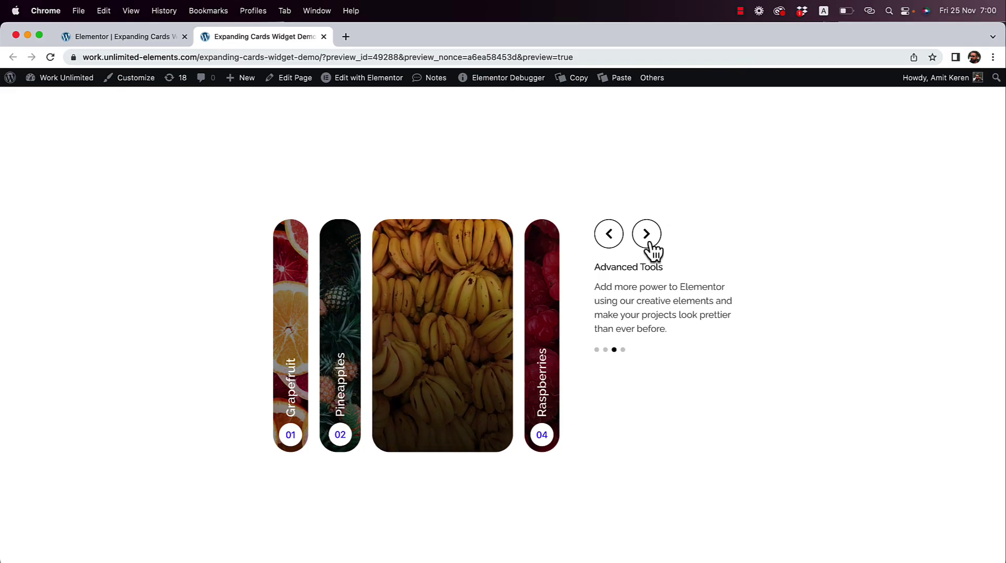